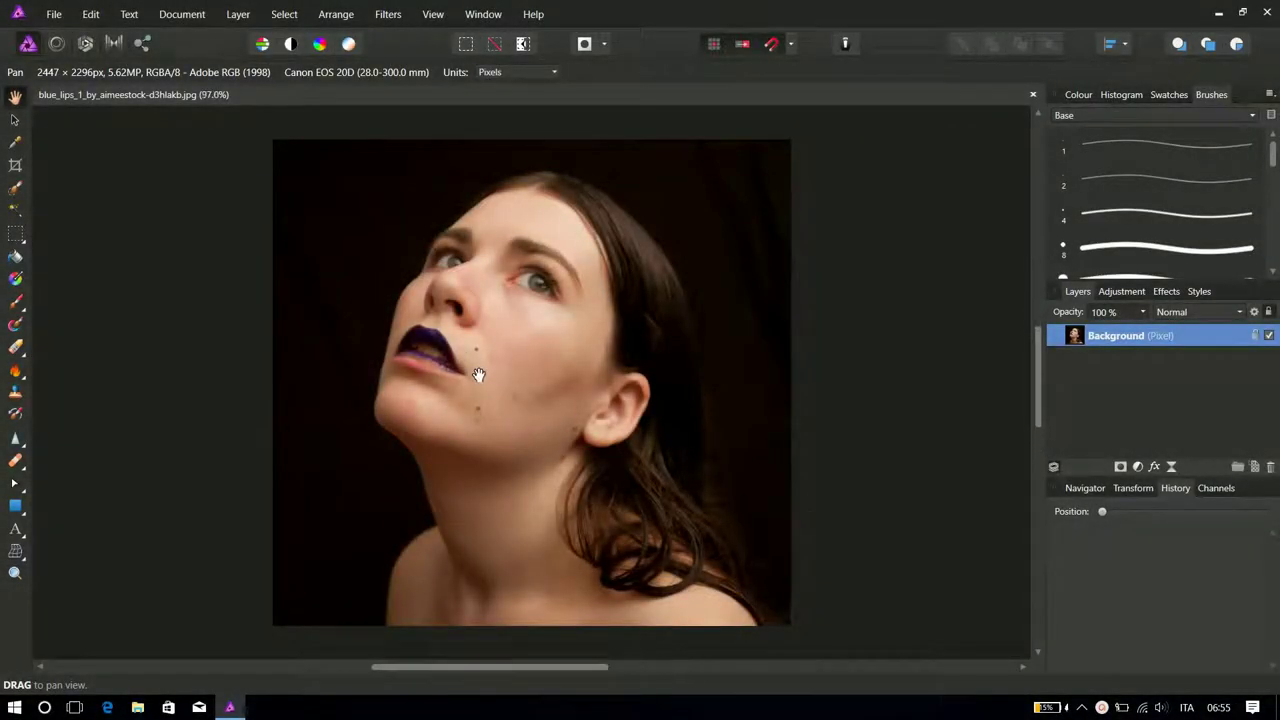
Zoom in on the chin and neck and switch to the Blemish Removal Tool.
scroll(477, 372, up, 5)
scroll(482, 375, down, 4)
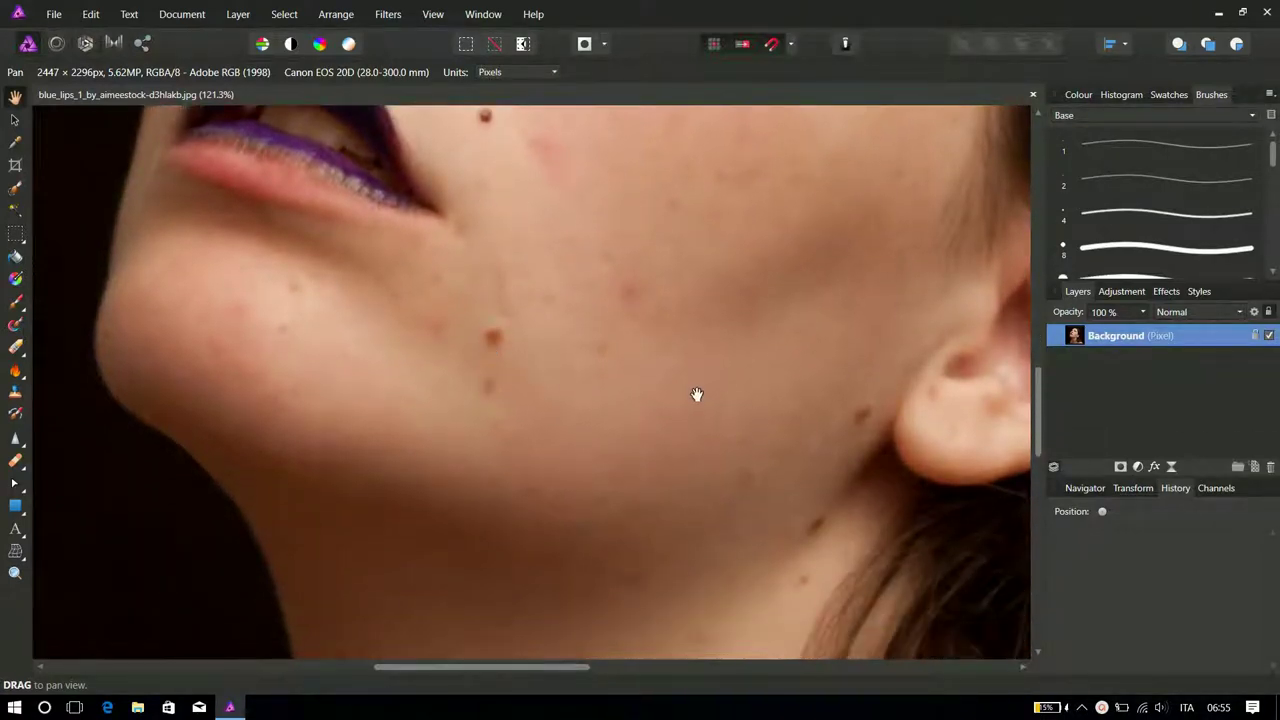
scroll(815, 445, down, 2)
scroll(697, 469, down, 3)
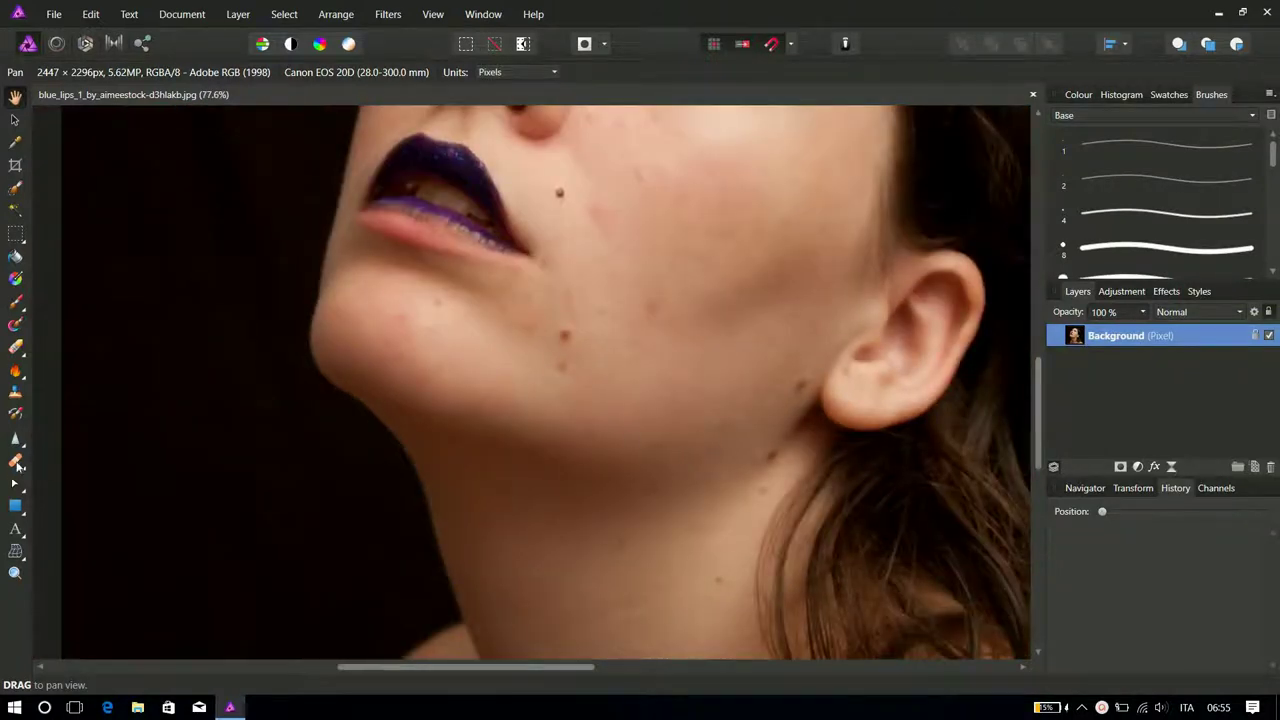
click(16, 465)
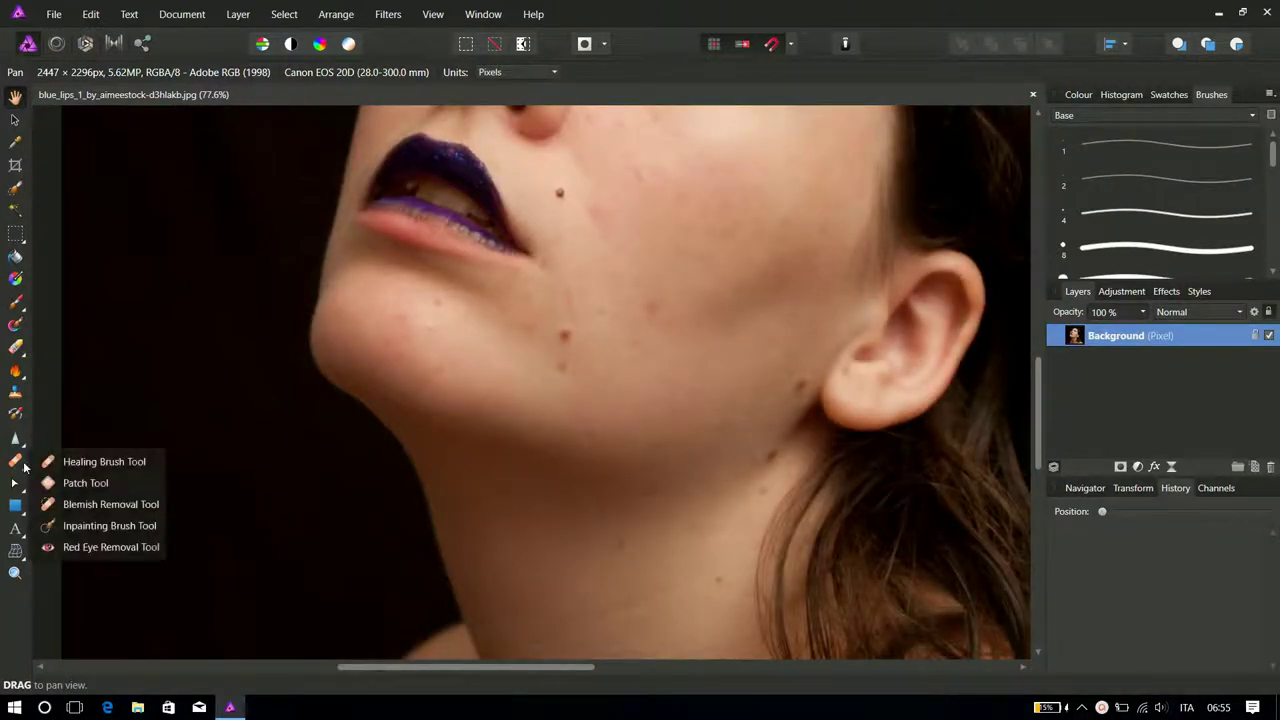
click(110, 504)
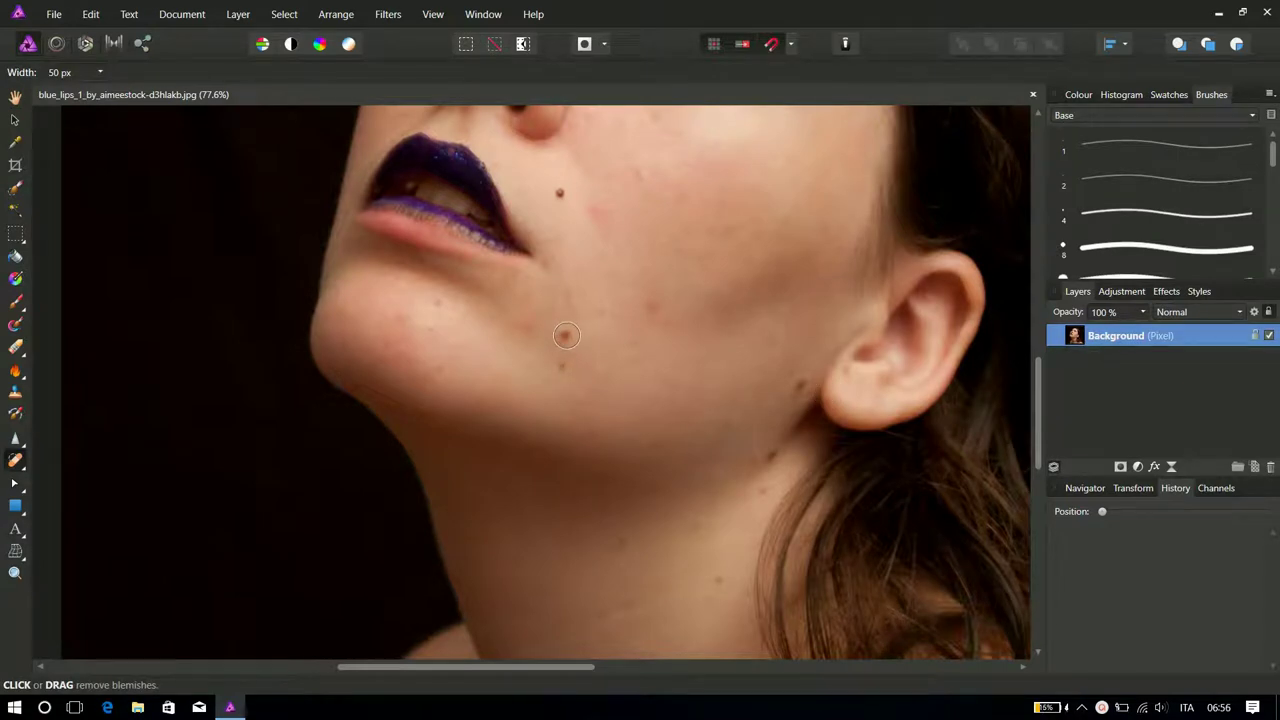
Unlock the Background layer and heal seven moles and spots on the chin, cheek and neck.
click(1254, 335)
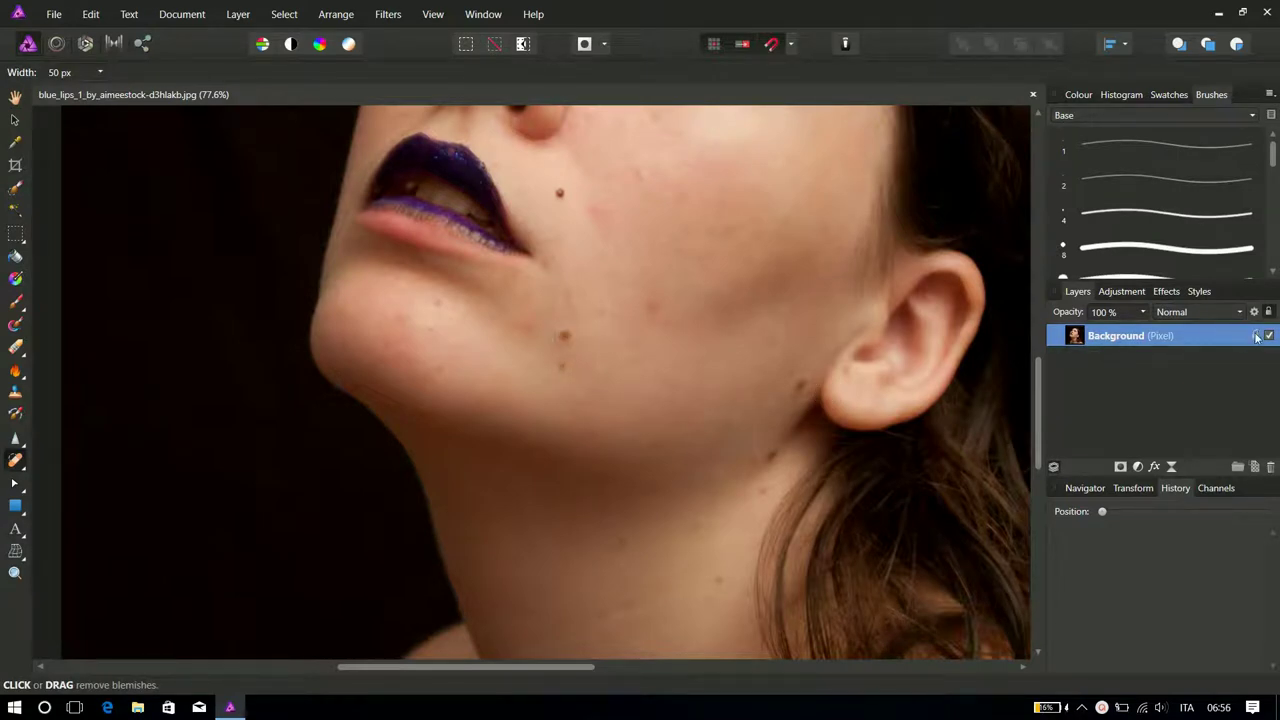
click(562, 338)
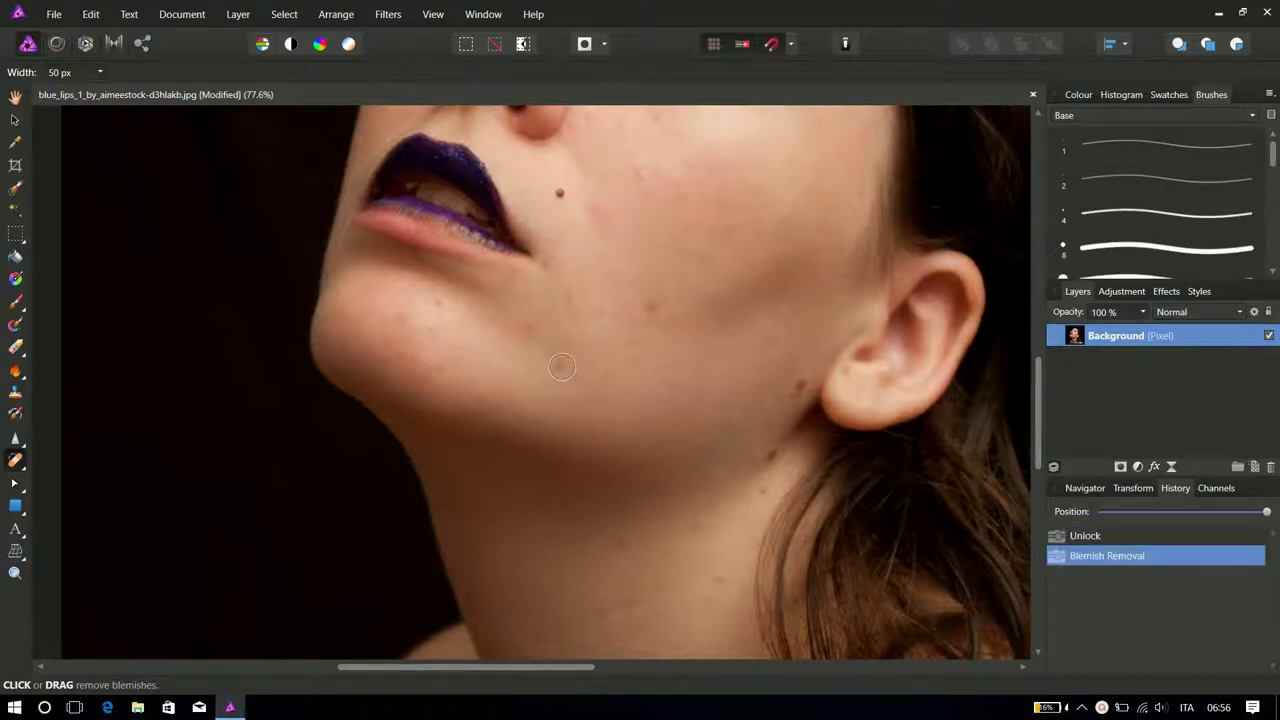
click(562, 367)
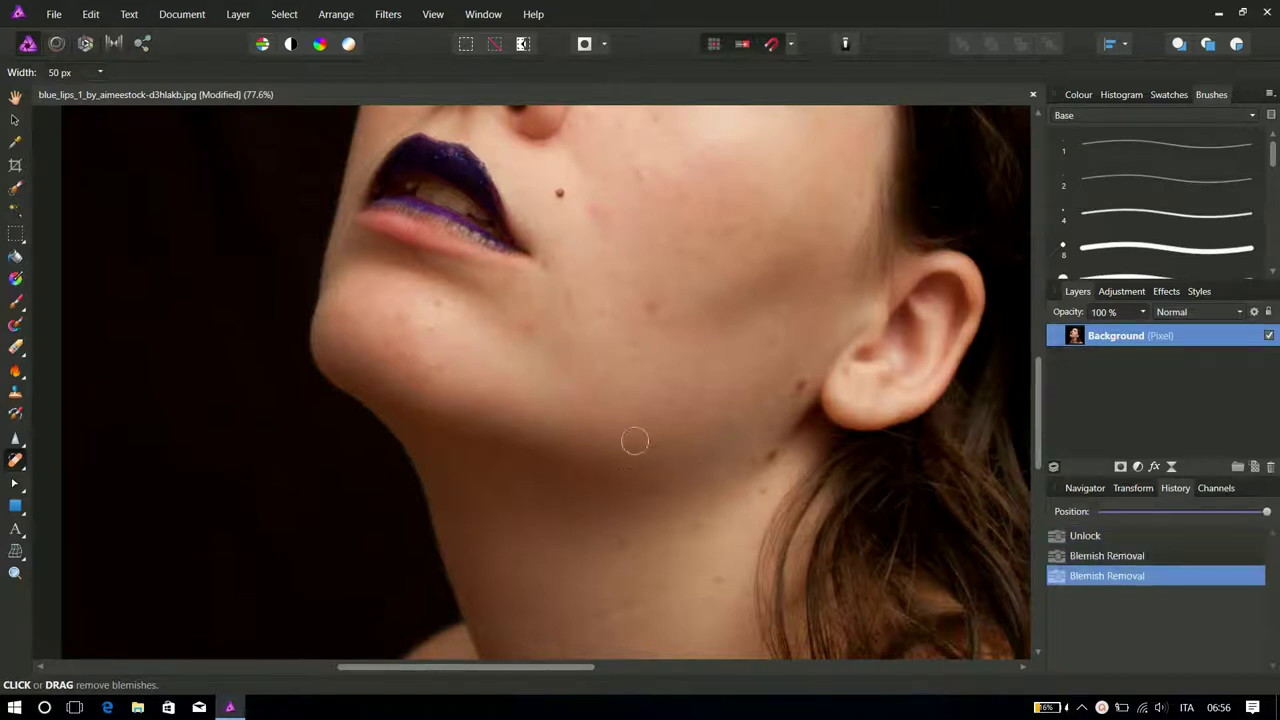
click(558, 191)
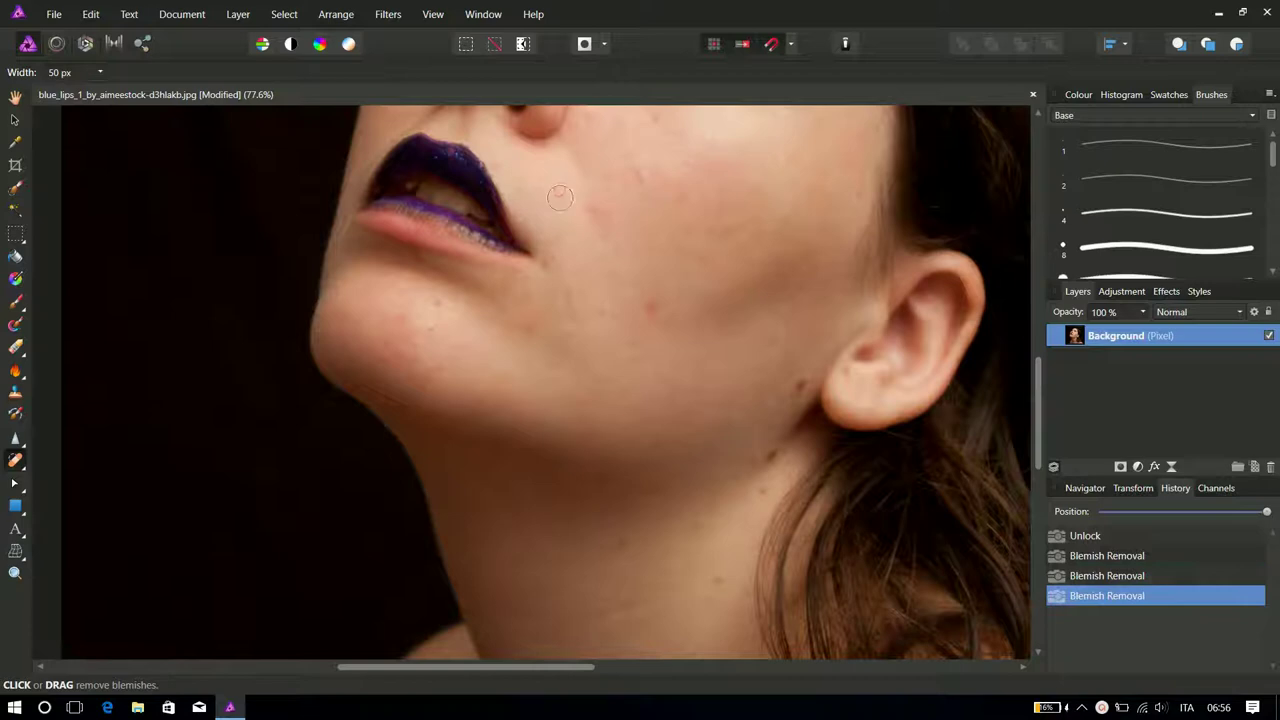
click(771, 452)
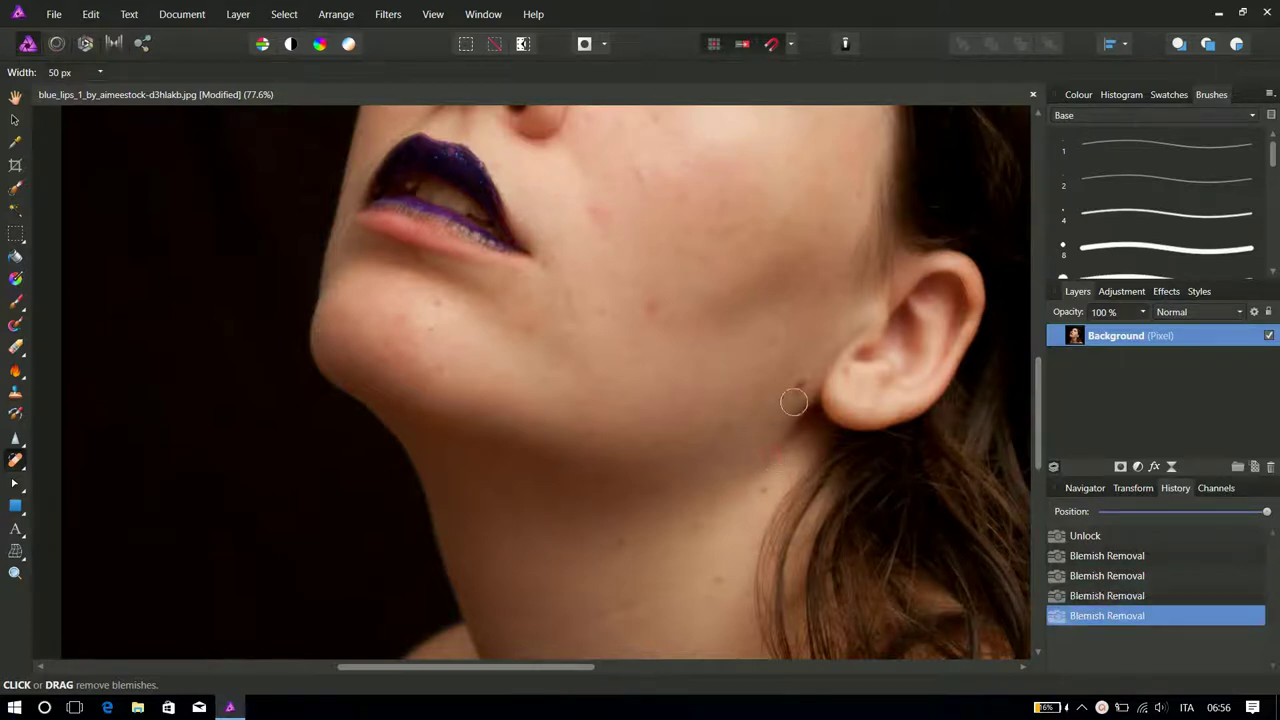
click(795, 400)
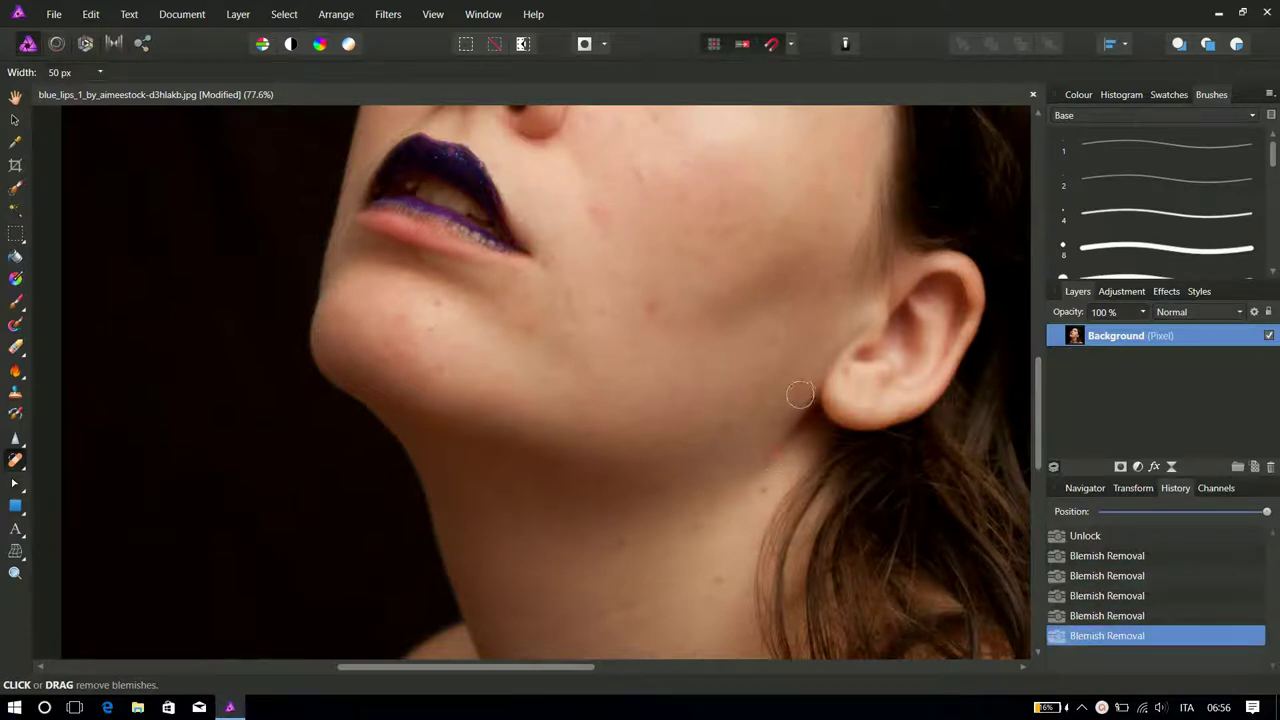
click(758, 491)
click(620, 541)
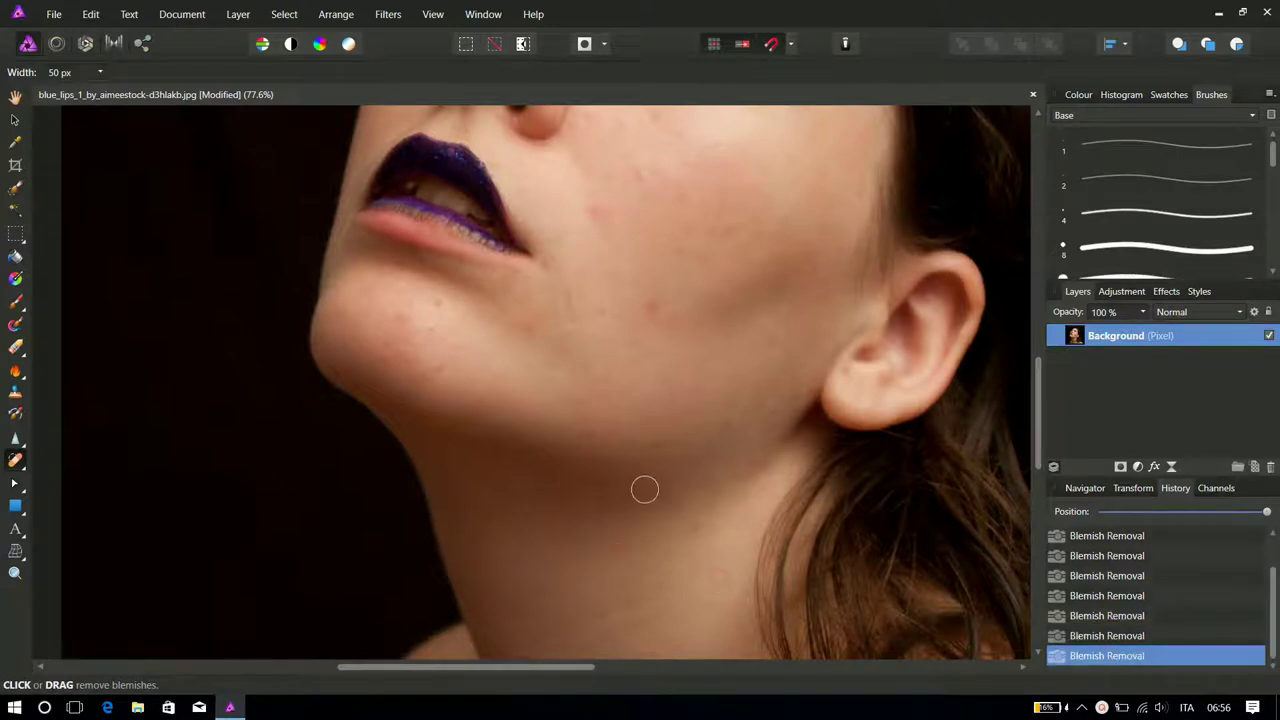
scroll(451, 322, up, 5)
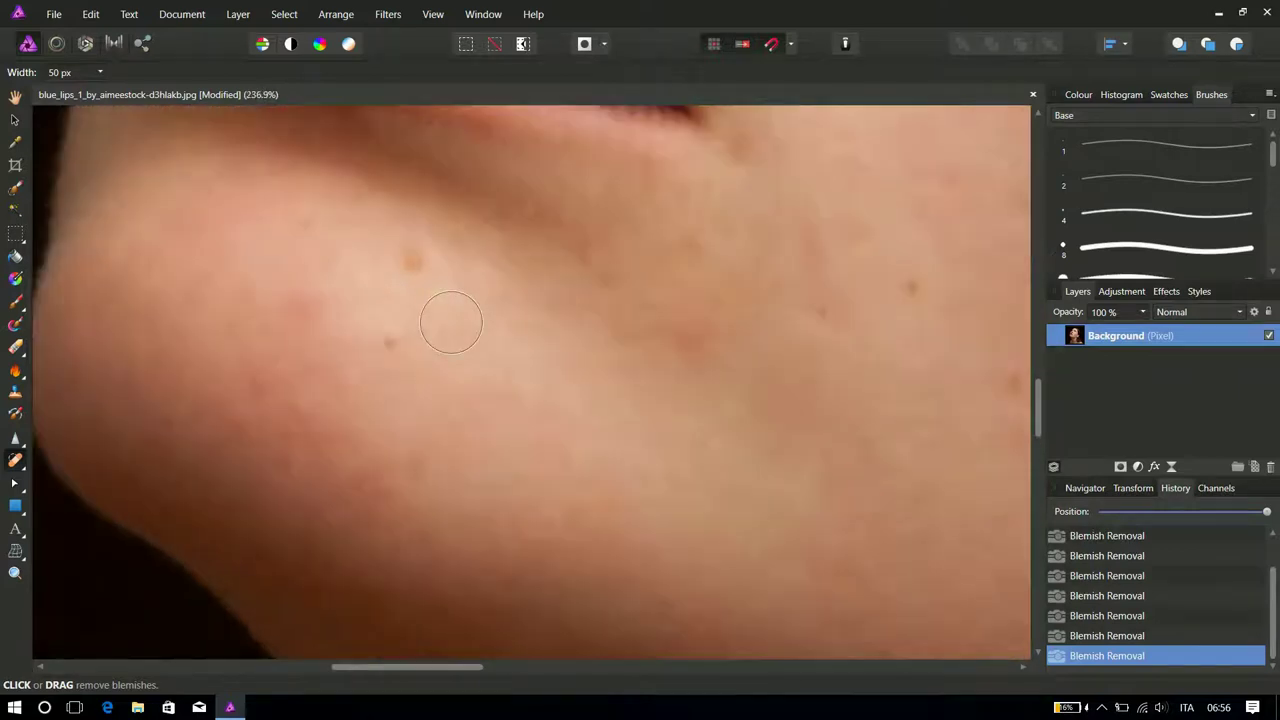
Shrink the blemish brush to 30.7 px and heal three small spots along the jaw.
key(bracketleft)
click(417, 259)
click(391, 342)
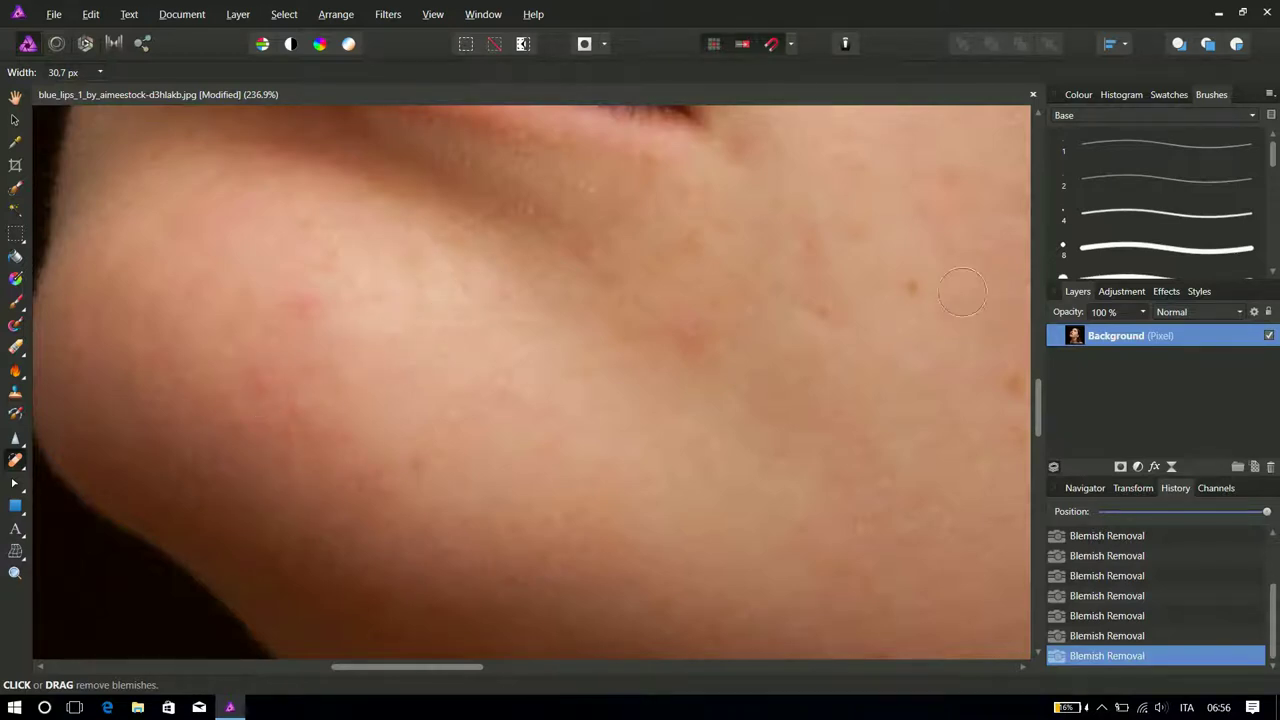
click(821, 312)
scroll(989, 391, down, 5)
scroll(943, 371, up, 5)
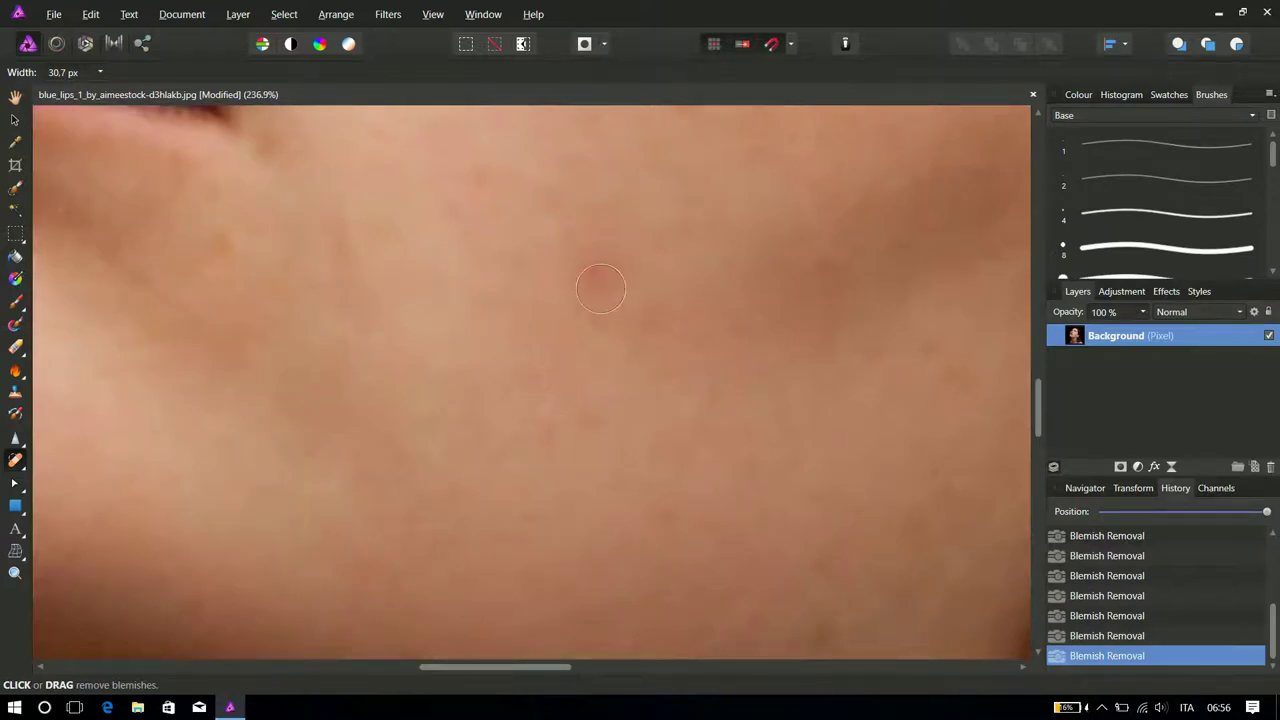
scroll(543, 370, down, 8)
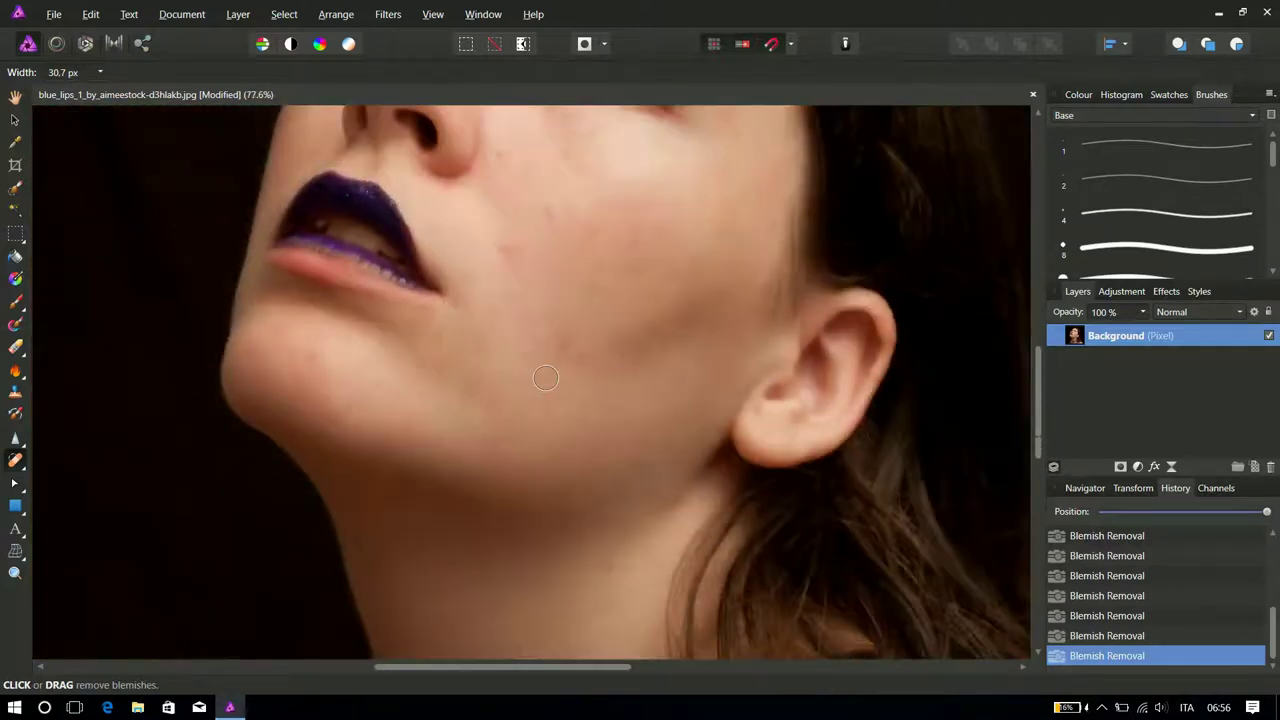
scroll(553, 376, down, 1)
scroll(563, 380, up, 1)
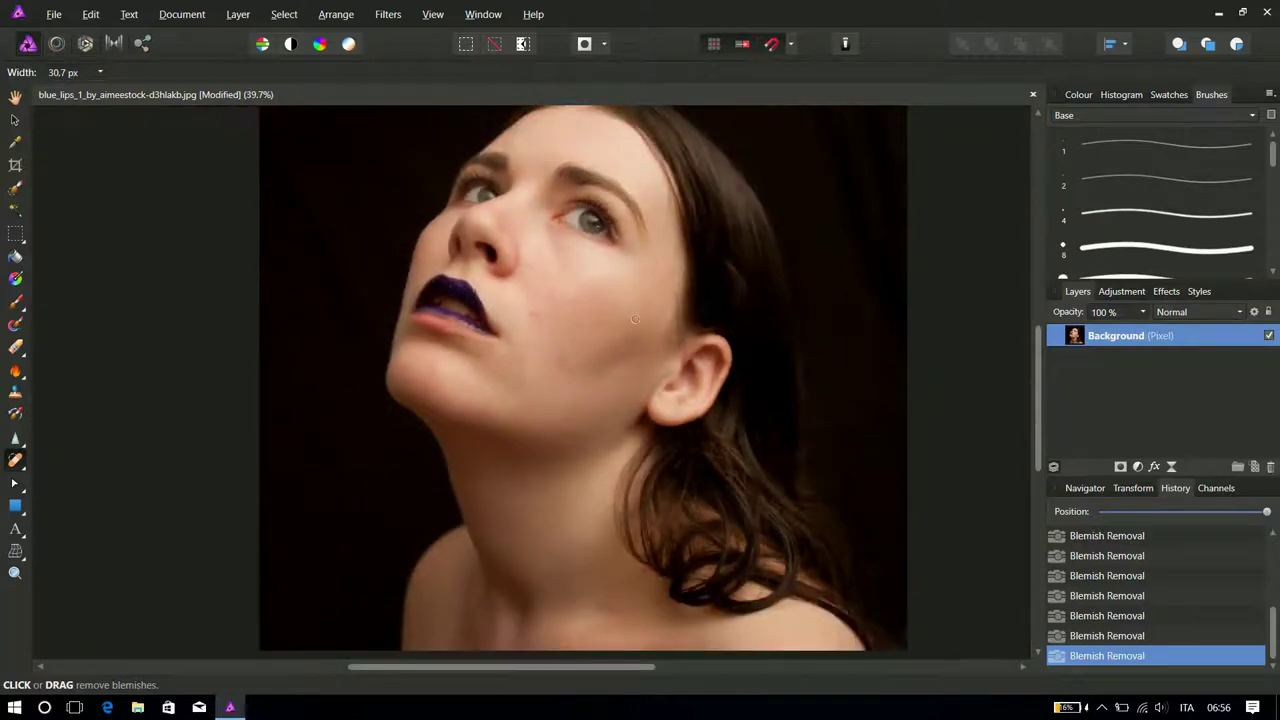
scroll(670, 206, up, 3)
scroll(670, 206, up, 3)
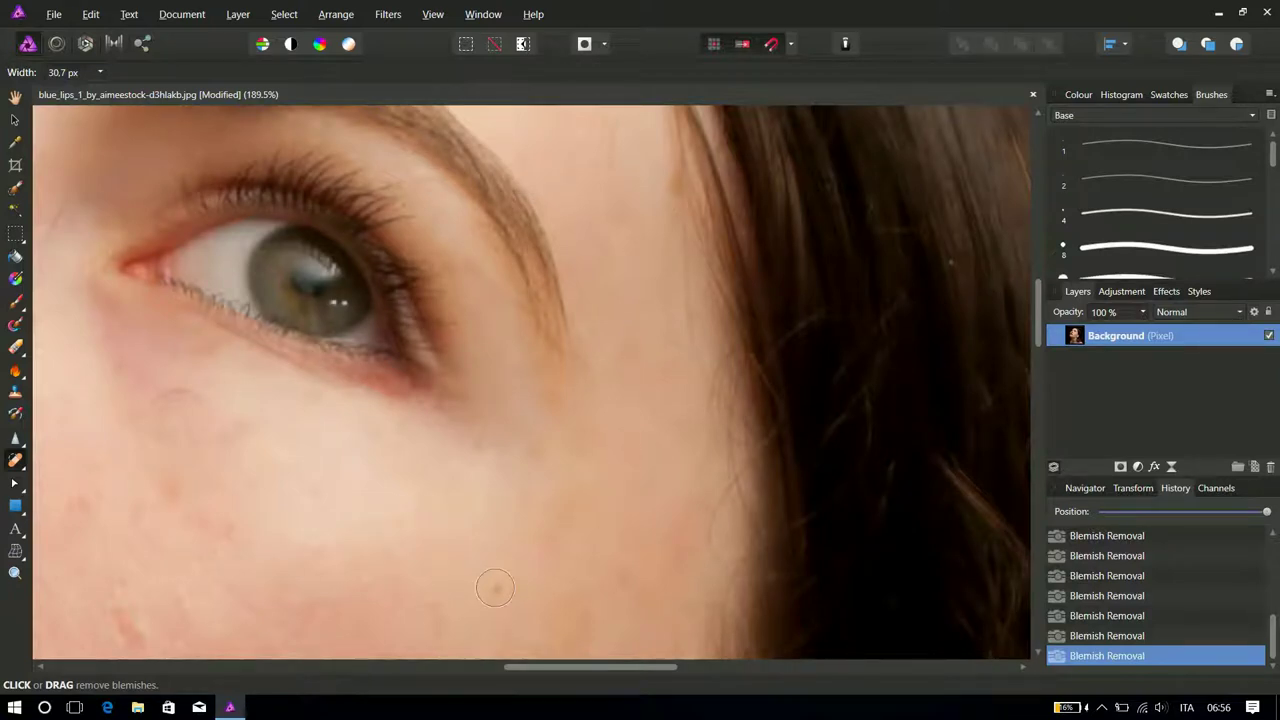
scroll(495, 588, down, 5)
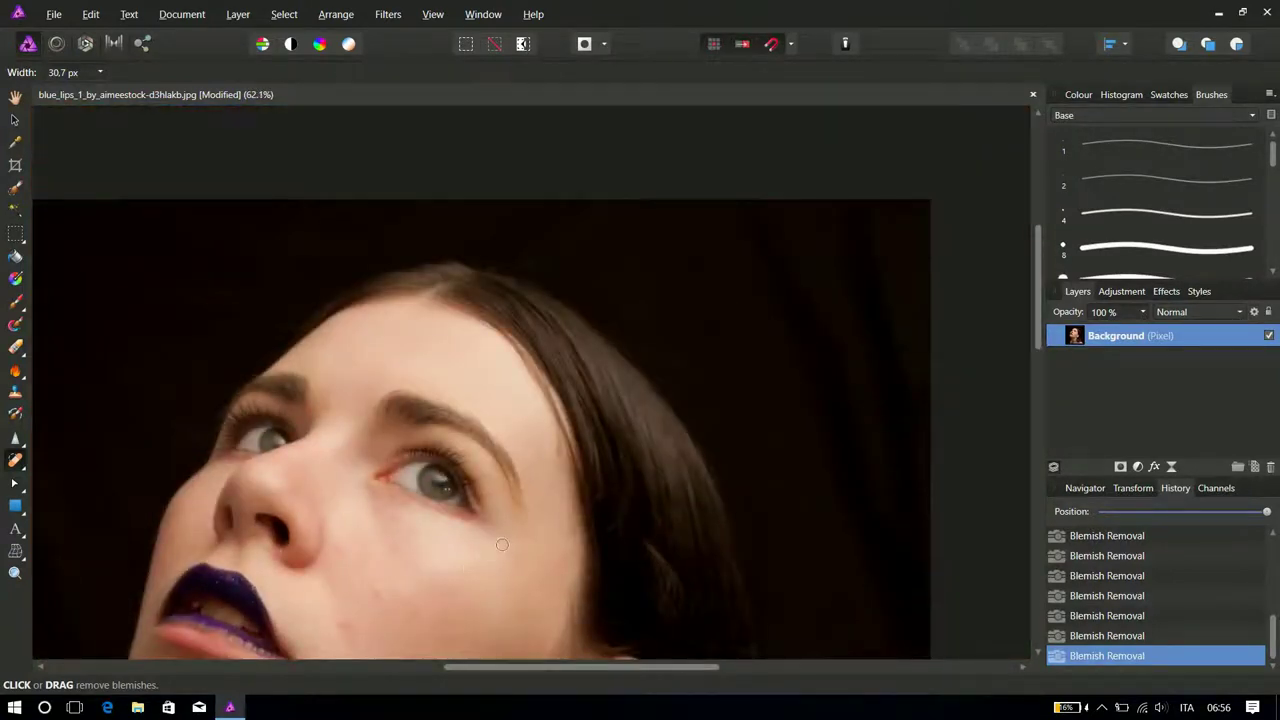
scroll(396, 569, down, 2)
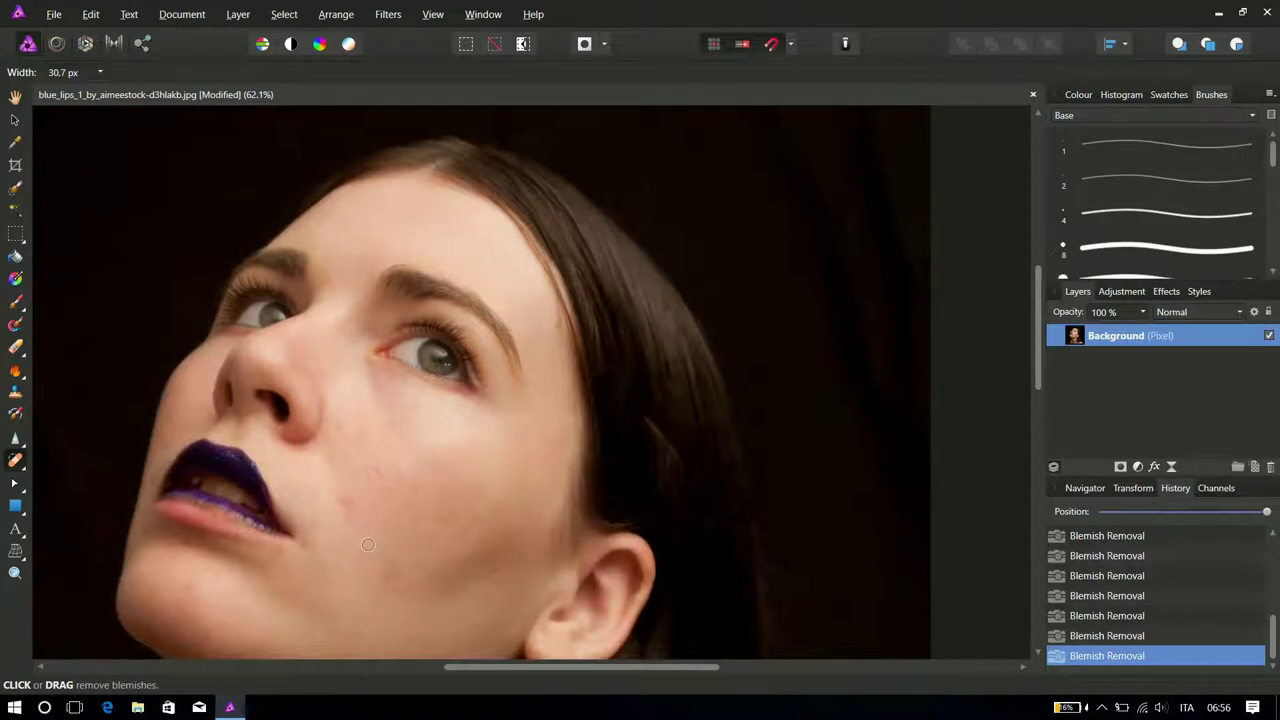
scroll(368, 544, down, 2)
scroll(469, 532, down, 2)
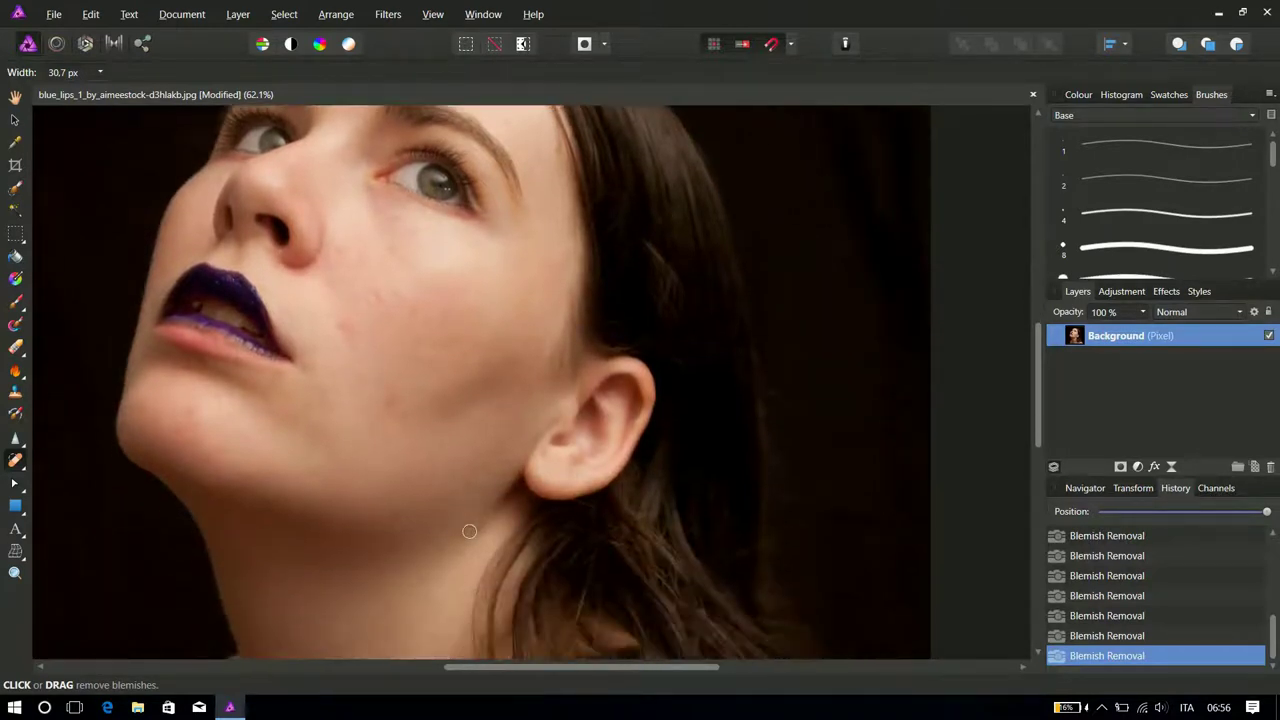
scroll(469, 532, down, 1)
scroll(469, 532, down, 5)
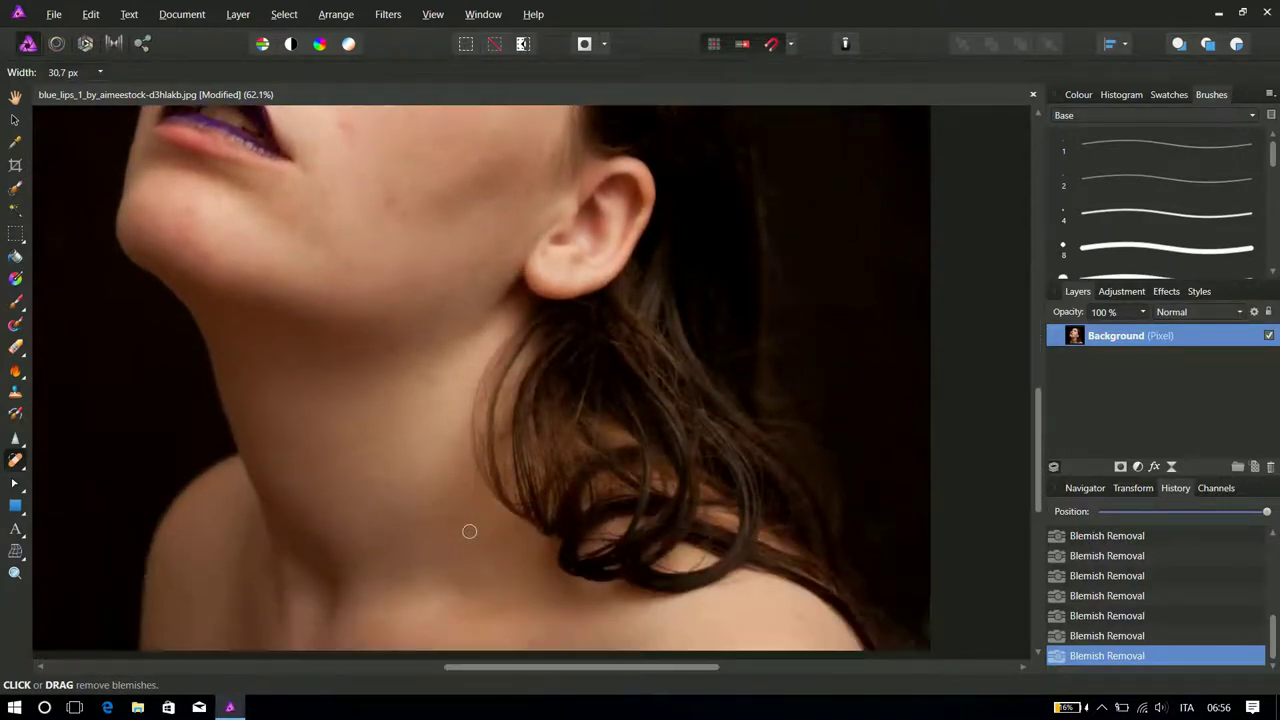
scroll(469, 532, up, 3)
scroll(469, 531, up, 6)
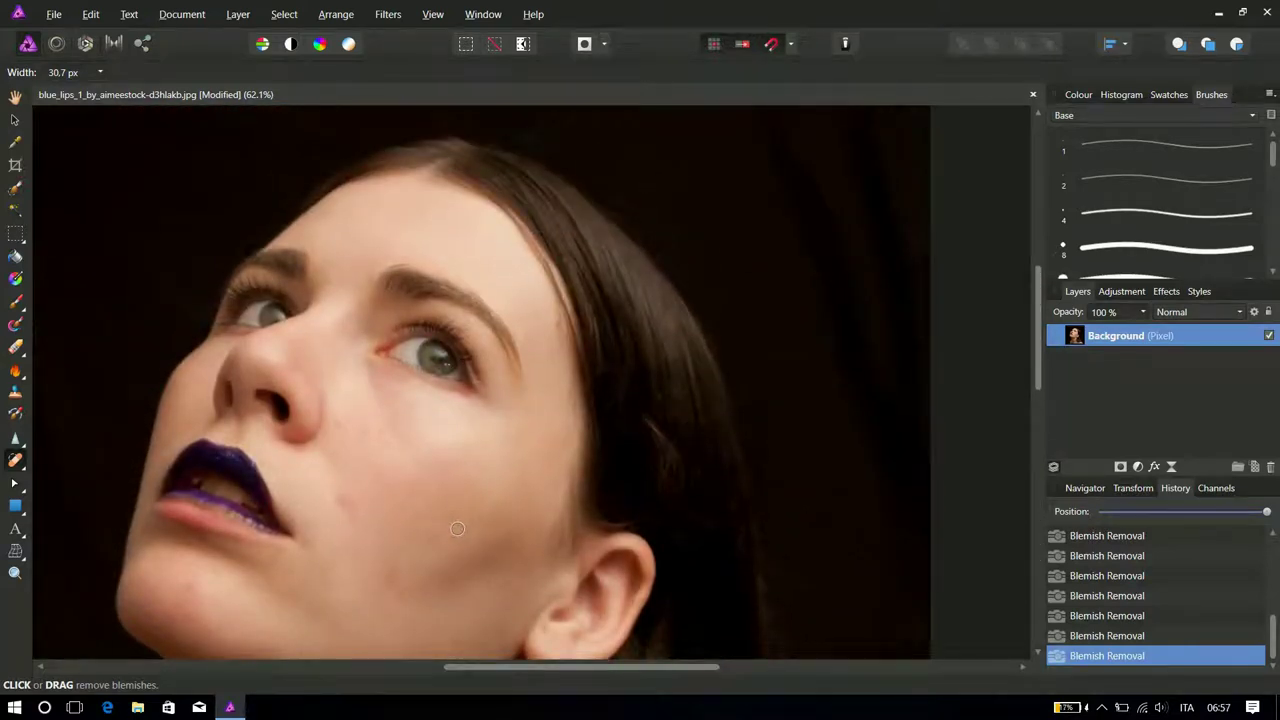
scroll(457, 528, down, 4)
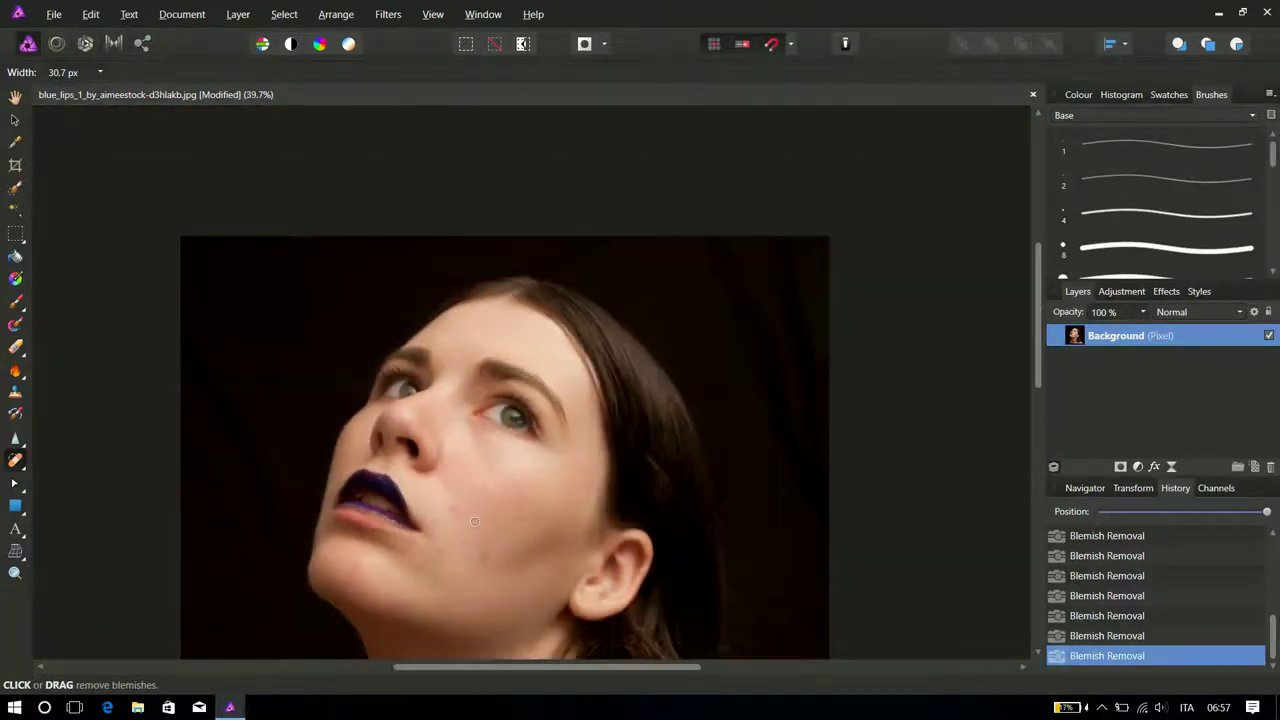
scroll(474, 521, down, 2)
scroll(421, 468, down, 1)
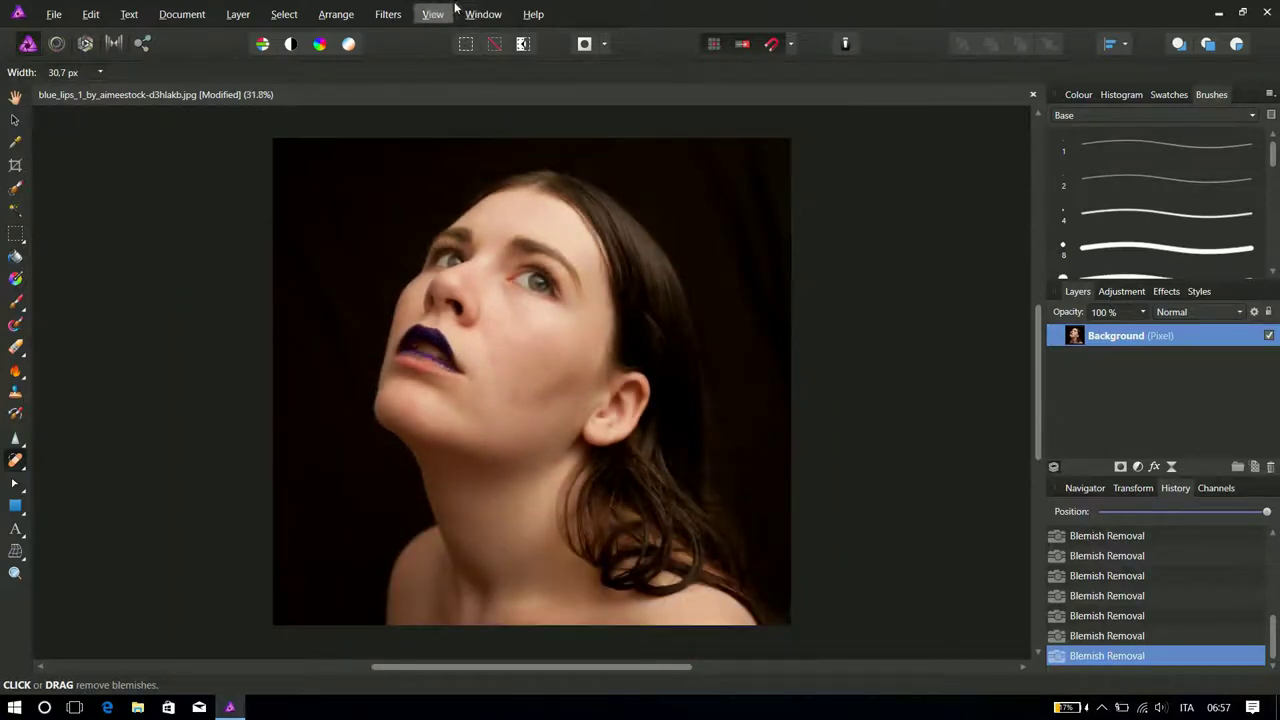
Start Frequency Separation, trying an 8.2 px radius and widening the high-frequency preview.
click(387, 15)
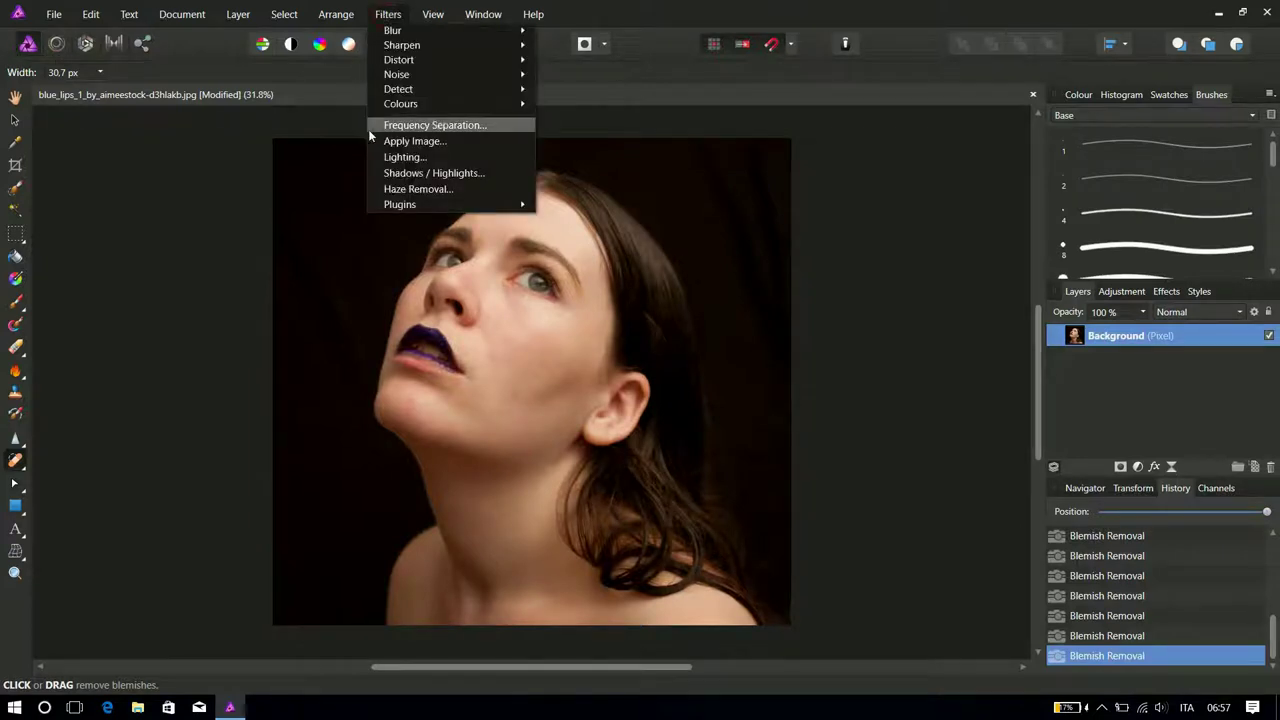
click(437, 128)
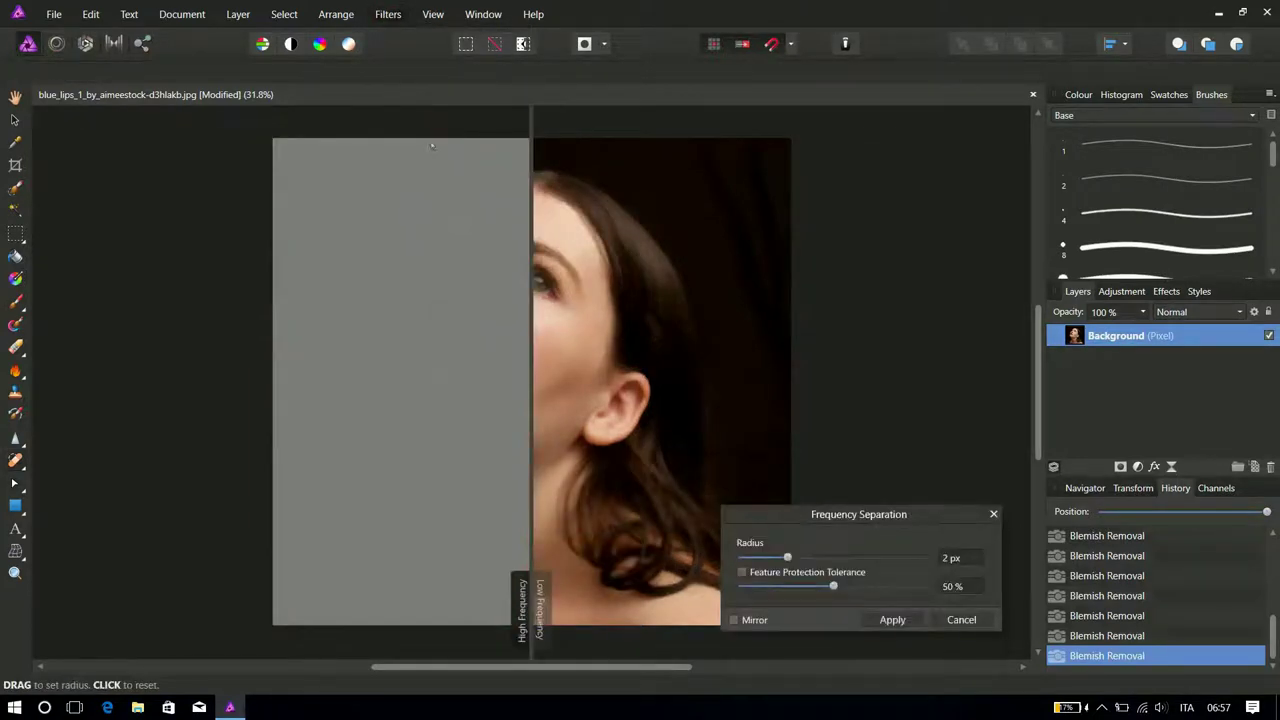
scroll(543, 357, up, 5)
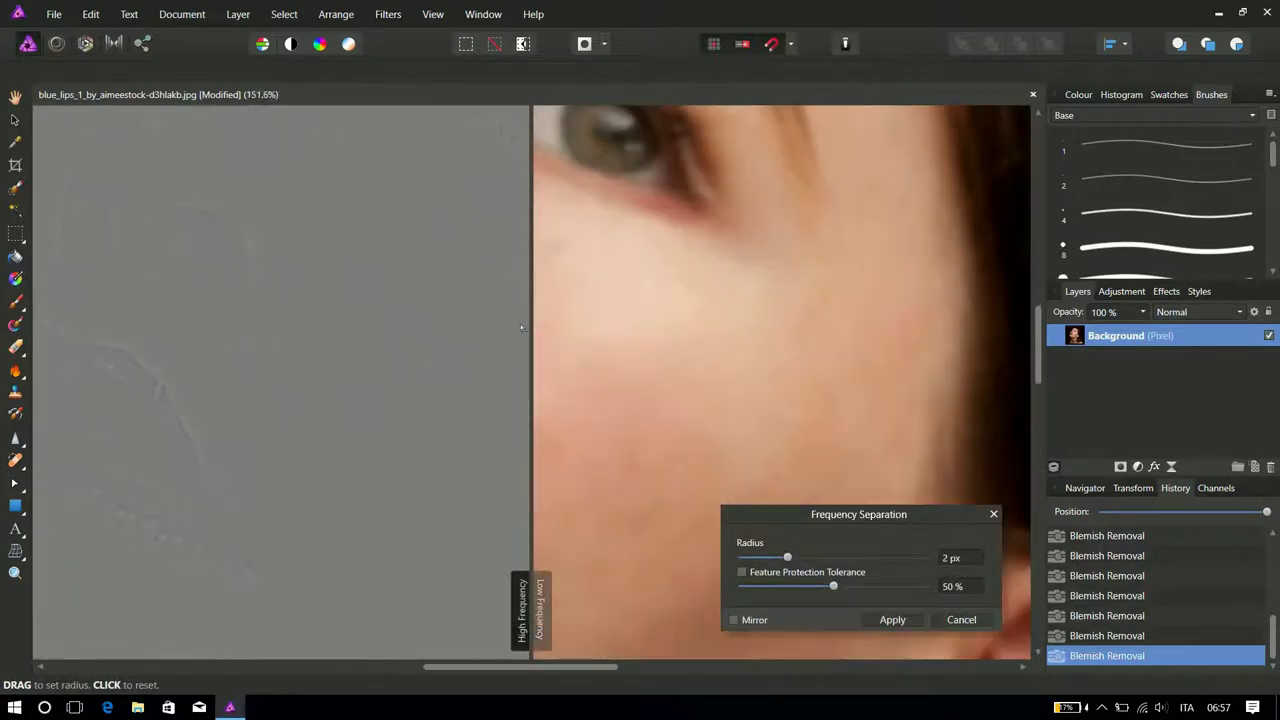
scroll(520, 327, down, 2)
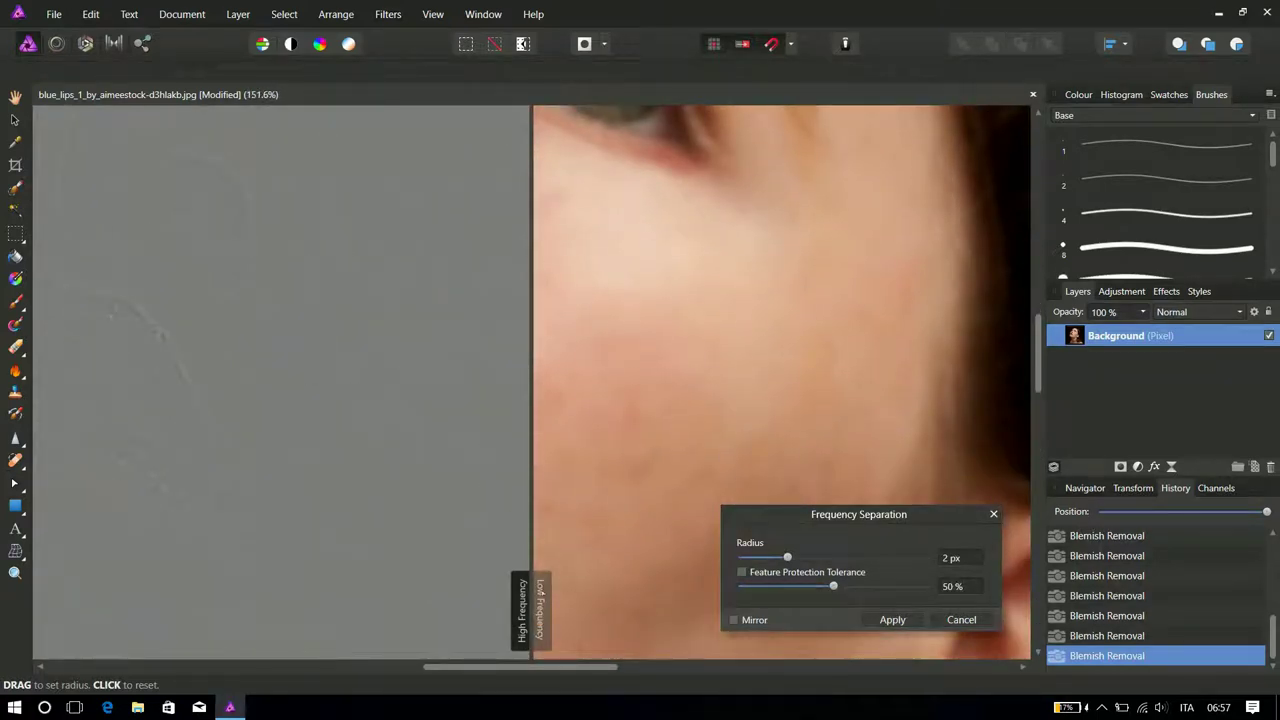
mouse_move(787, 558)
mouse_down()
mouse_move(751, 559)
mouse_move(814, 558)
mouse_move(787, 560)
mouse_up()
drag(530, 594, 824, 636)
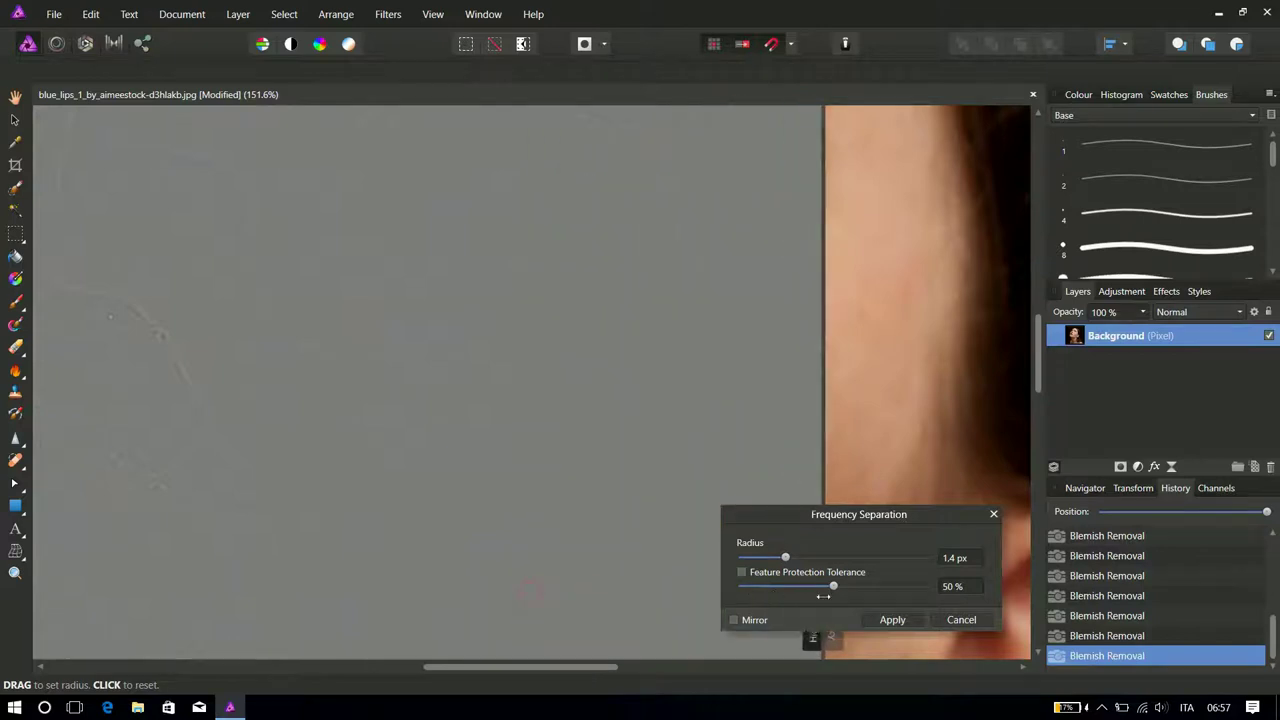
Tune the separation radius down through 1.2 px to 0.9 px and apply it.
scroll(514, 441, up, 5)
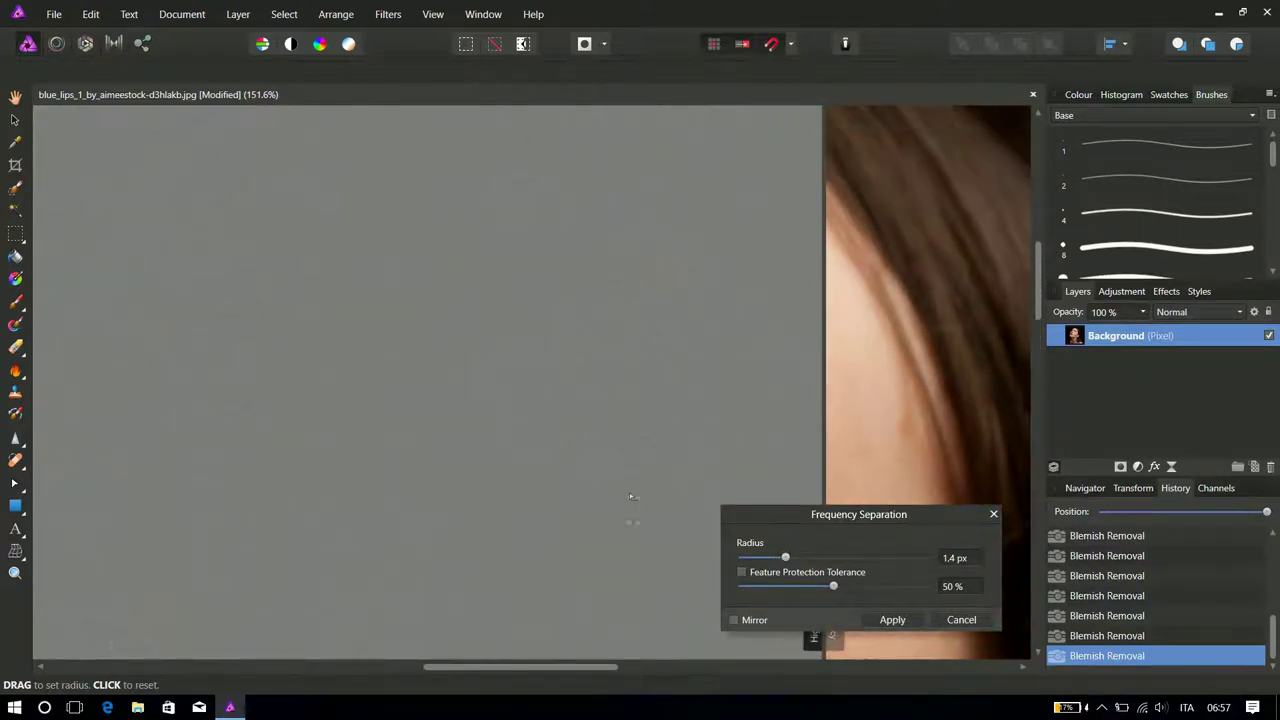
mouse_move(783, 555)
mouse_down()
mouse_move(766, 552)
mouse_move(791, 557)
mouse_up()
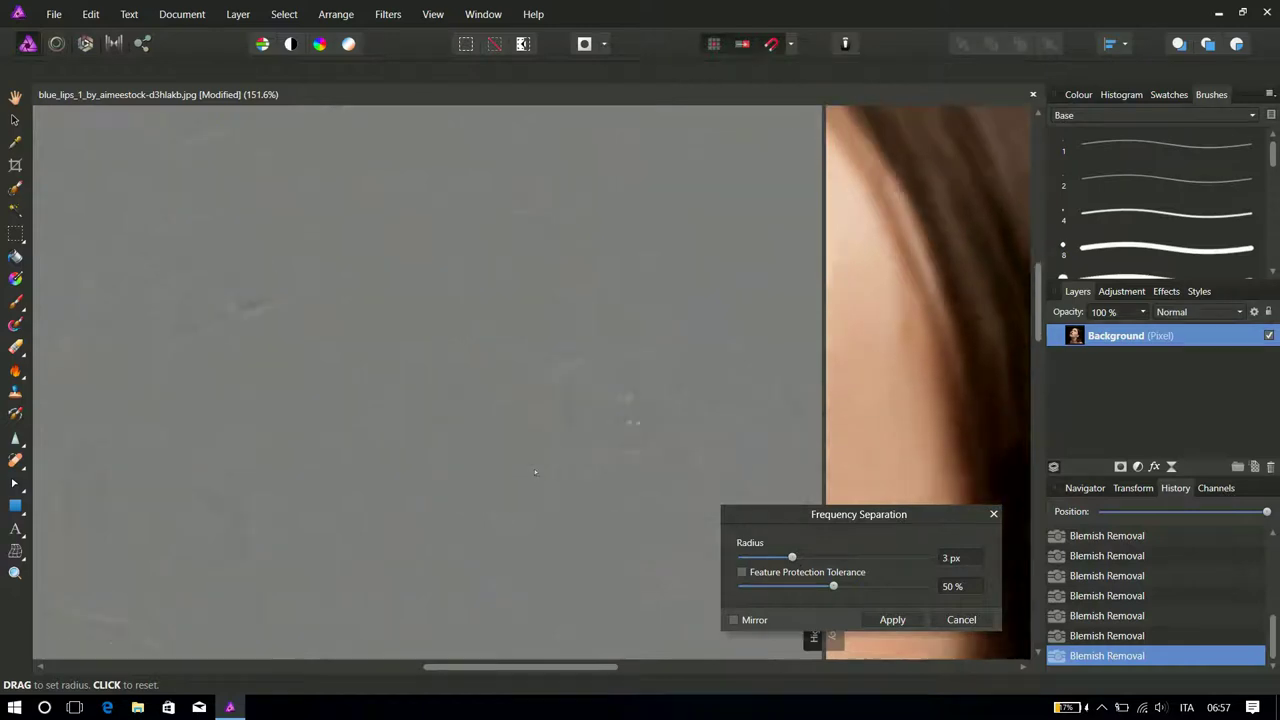
scroll(540, 447, down, 3)
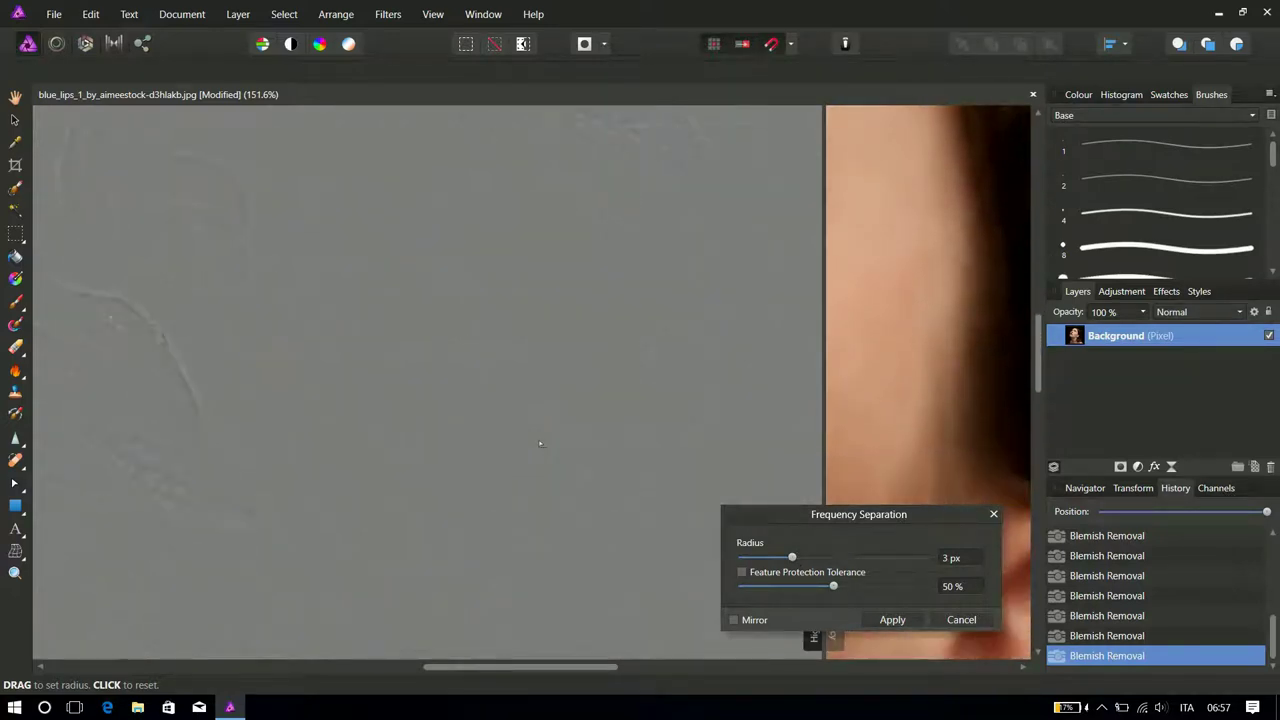
drag(792, 559, 785, 561)
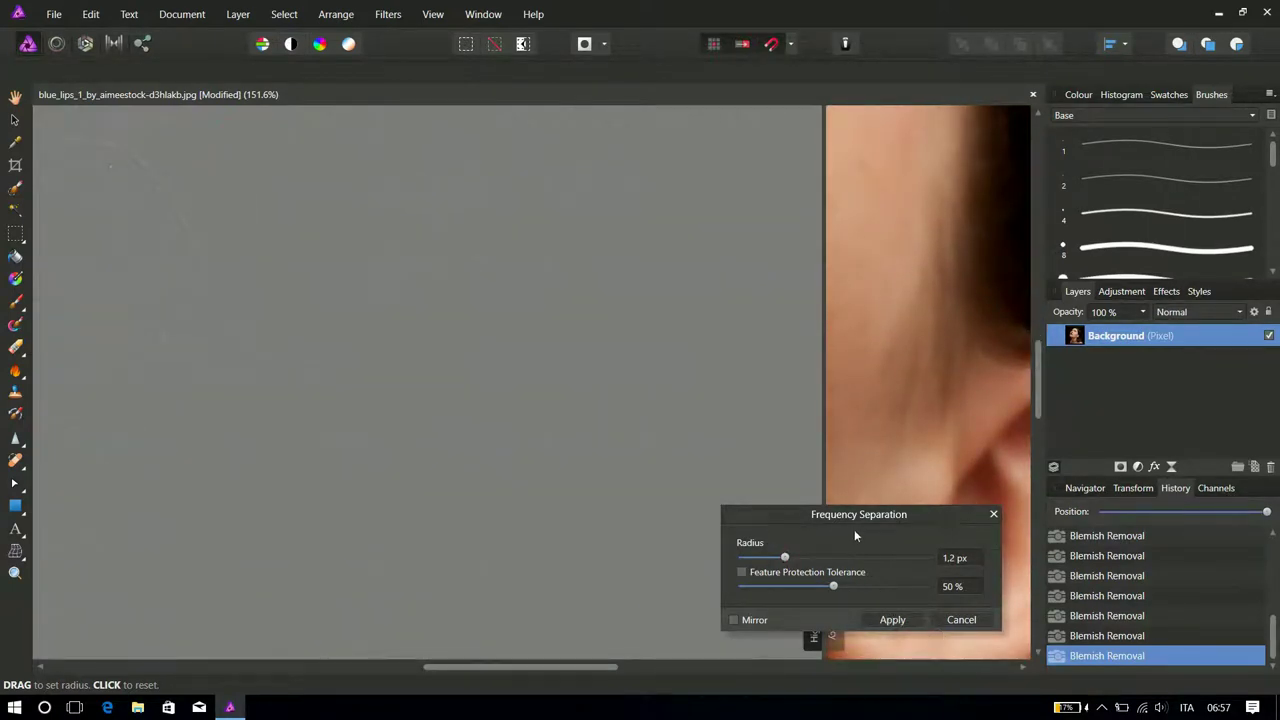
drag(821, 459, 307, 481)
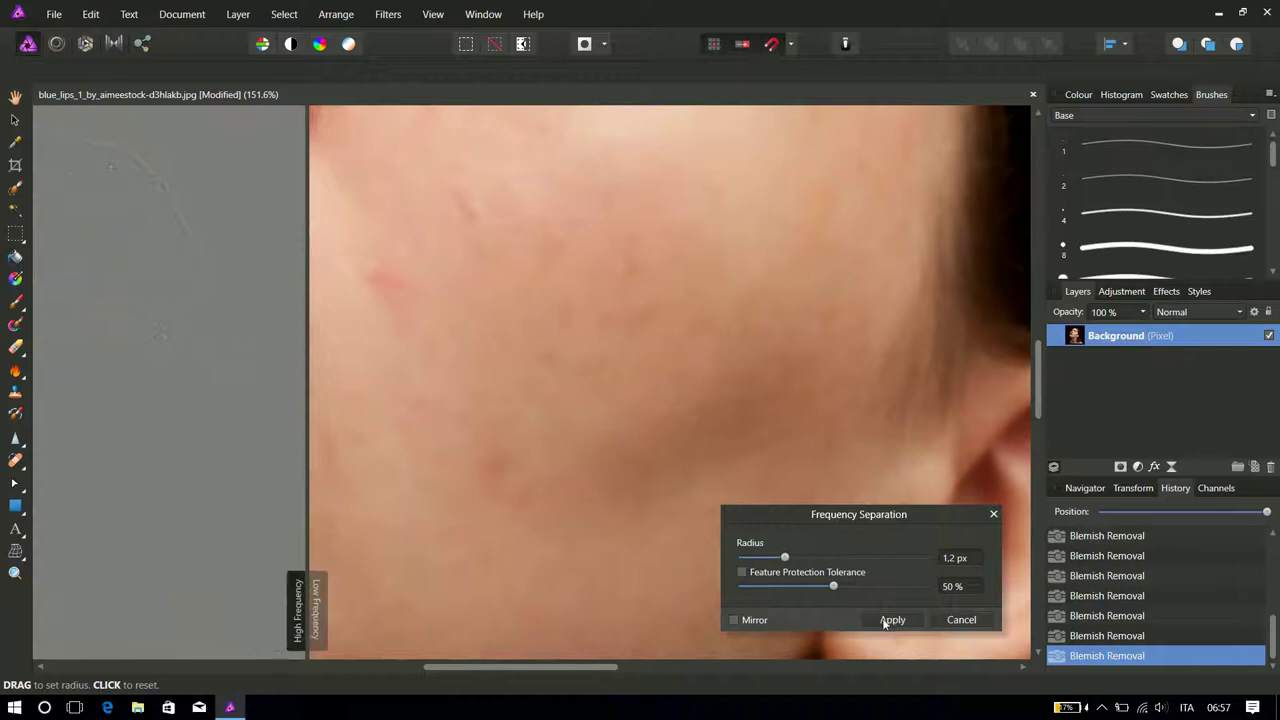
drag(785, 559, 781, 559)
drag(783, 561, 781, 563)
click(892, 620)
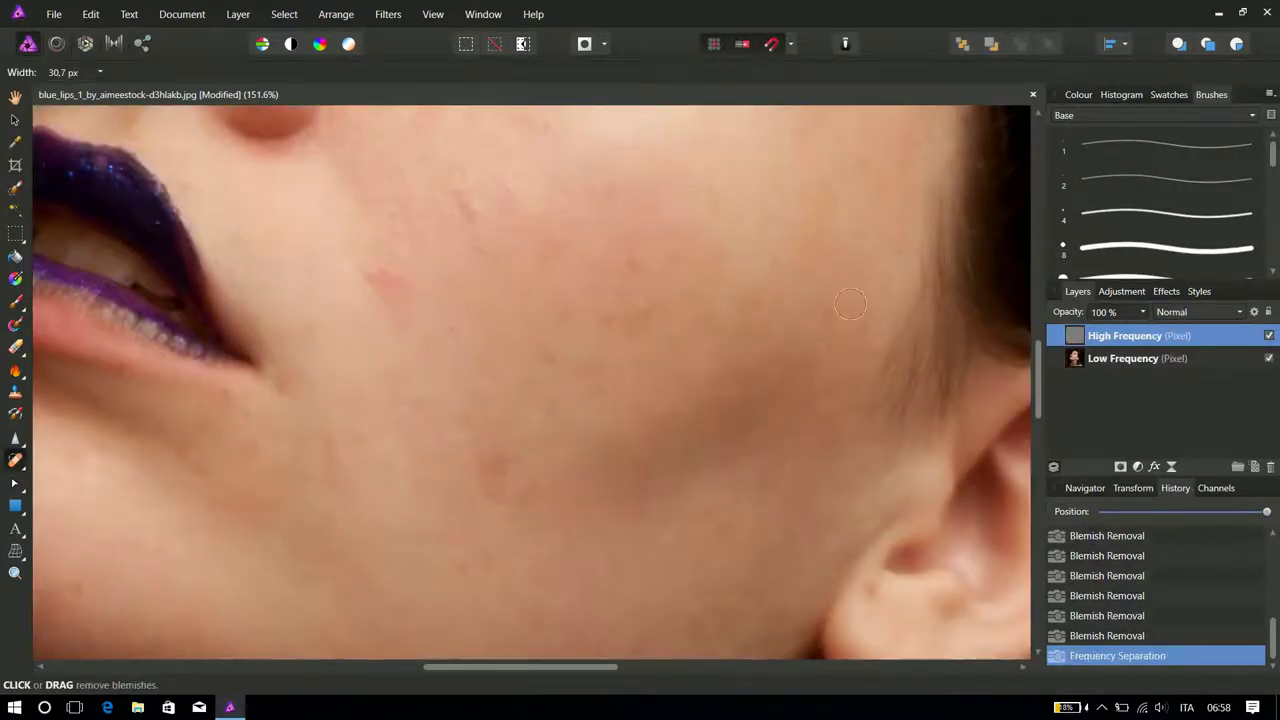
On the Low Frequency layer, lasso a freehand selection around the right cheek.
scroll(556, 445, down, 4)
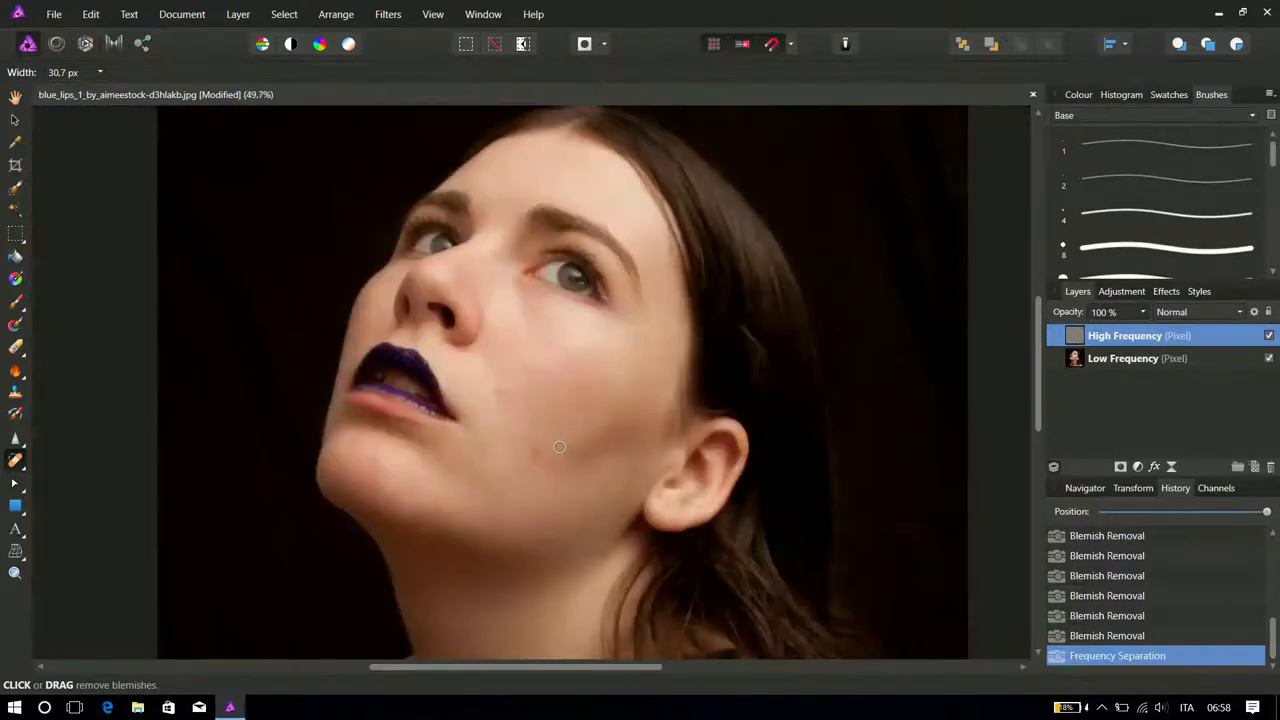
click(1076, 360)
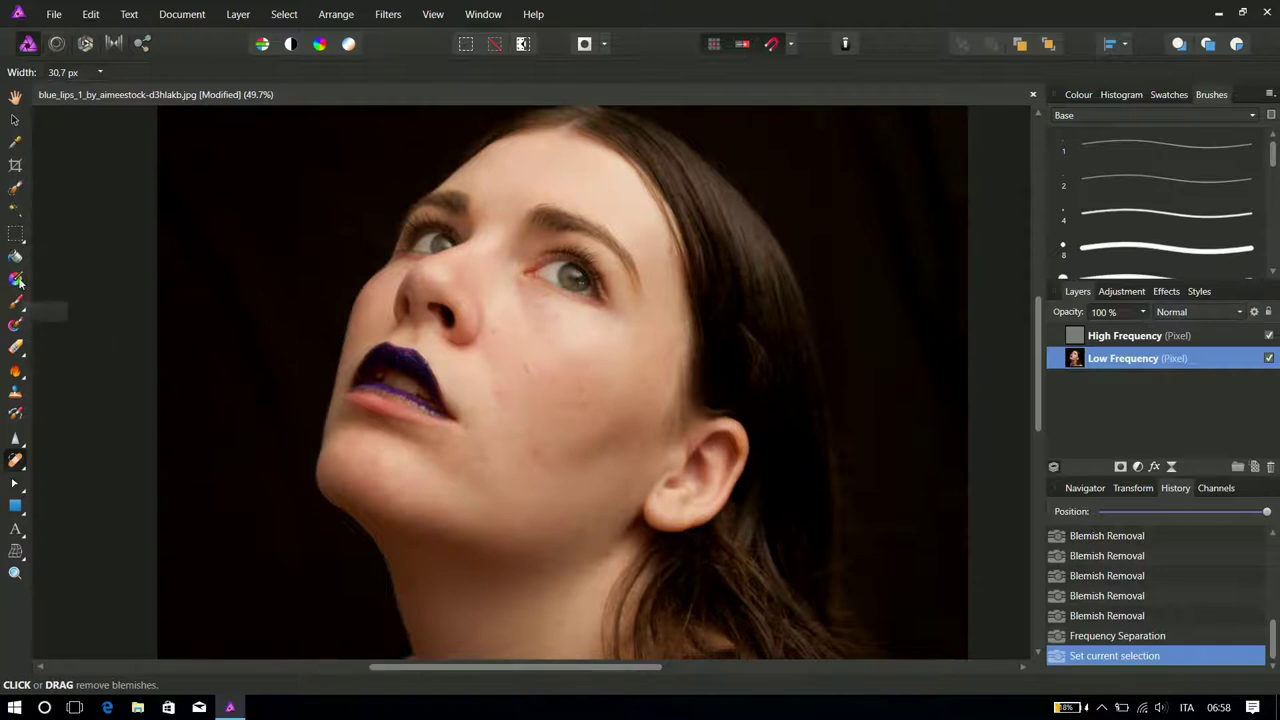
click(15, 234)
click(98, 322)
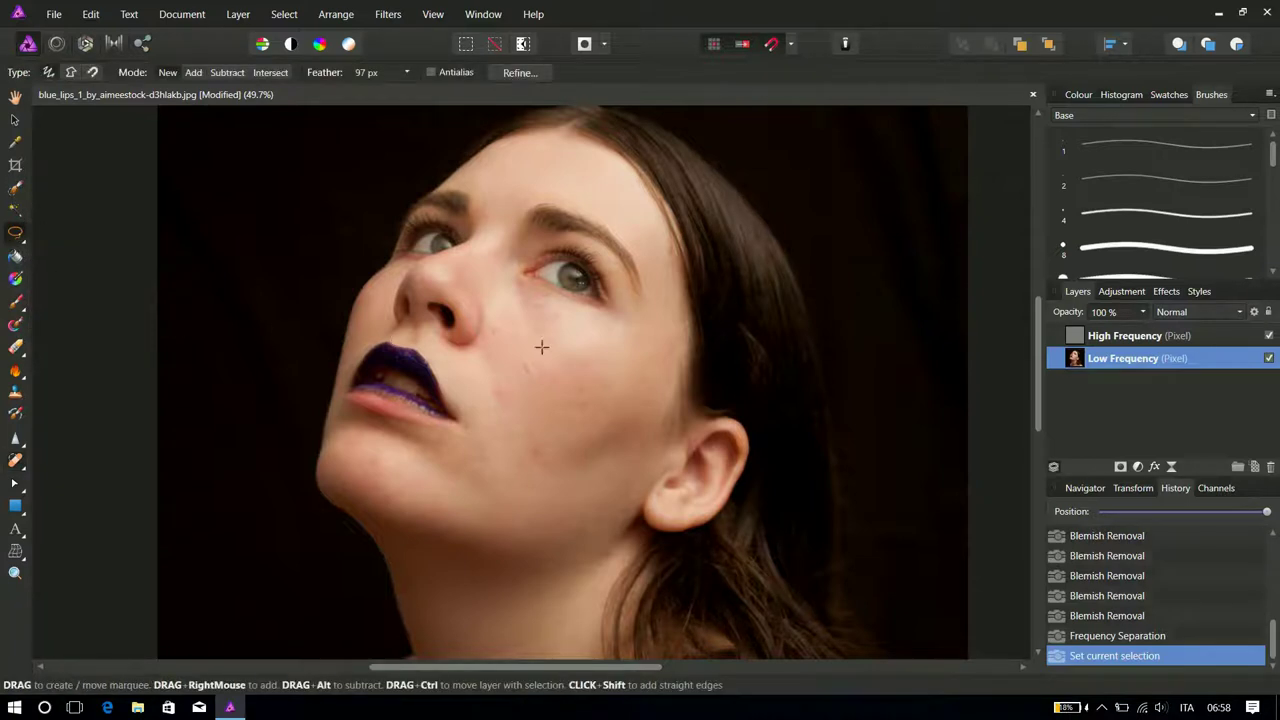
mouse_move(502, 355)
mouse_down()
mouse_move(499, 429)
mouse_move(539, 470)
mouse_move(617, 460)
mouse_move(657, 391)
mouse_move(657, 358)
mouse_move(639, 341)
mouse_move(529, 306)
mouse_move(503, 356)
mouse_up()
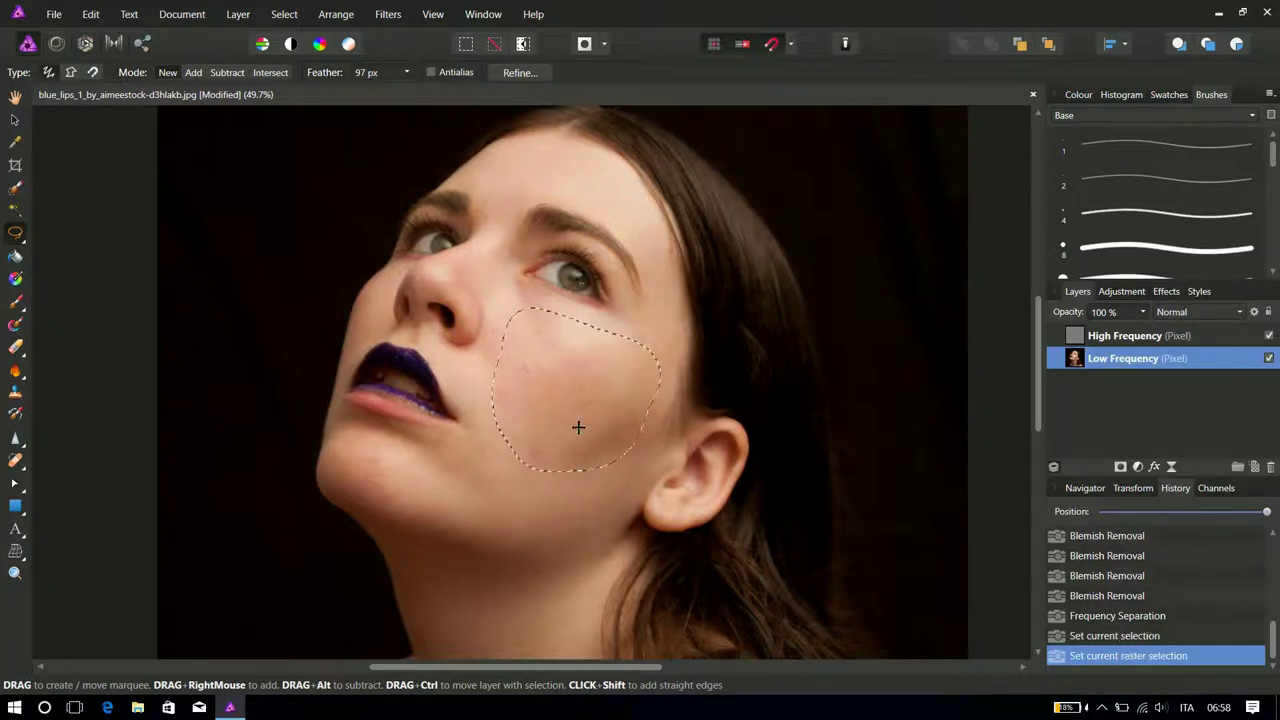
click(519, 72)
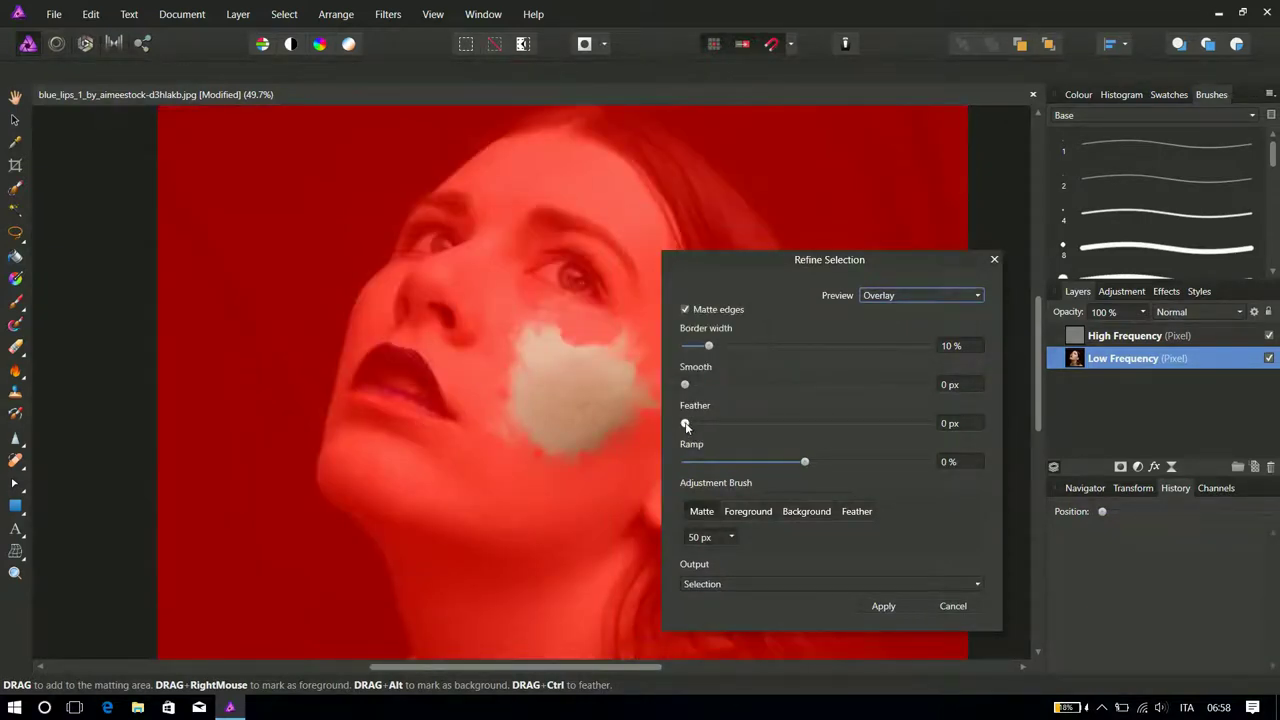
Try feather values of 40 px and about 52 px in Refine Selection, then cancel.
drag(685, 424, 735, 427)
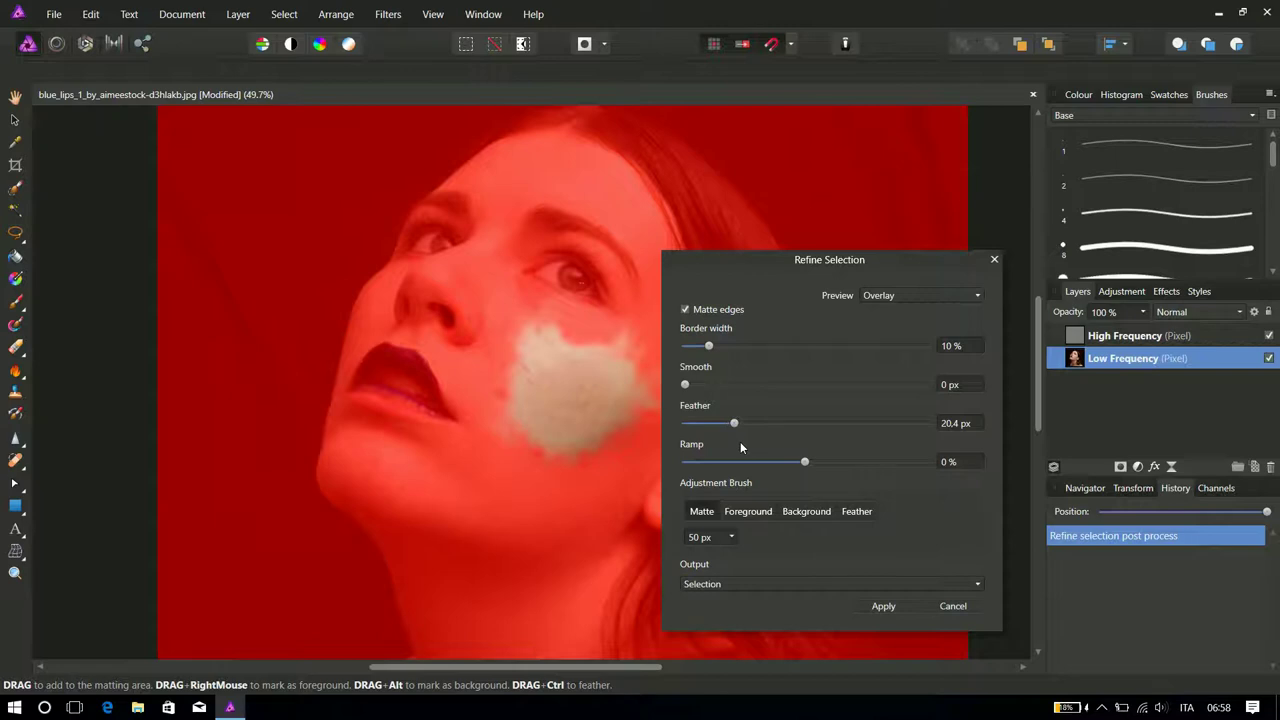
drag(751, 427, 775, 430)
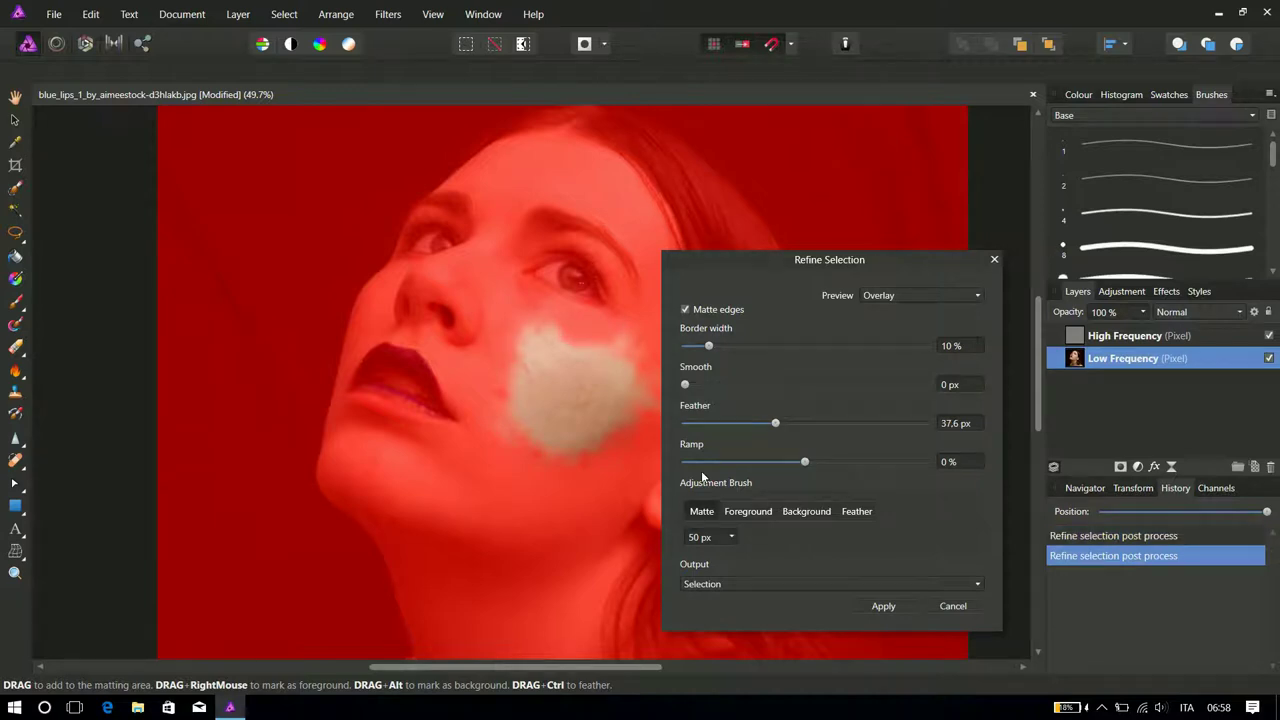
click(967, 425)
text(40)
key(Return)
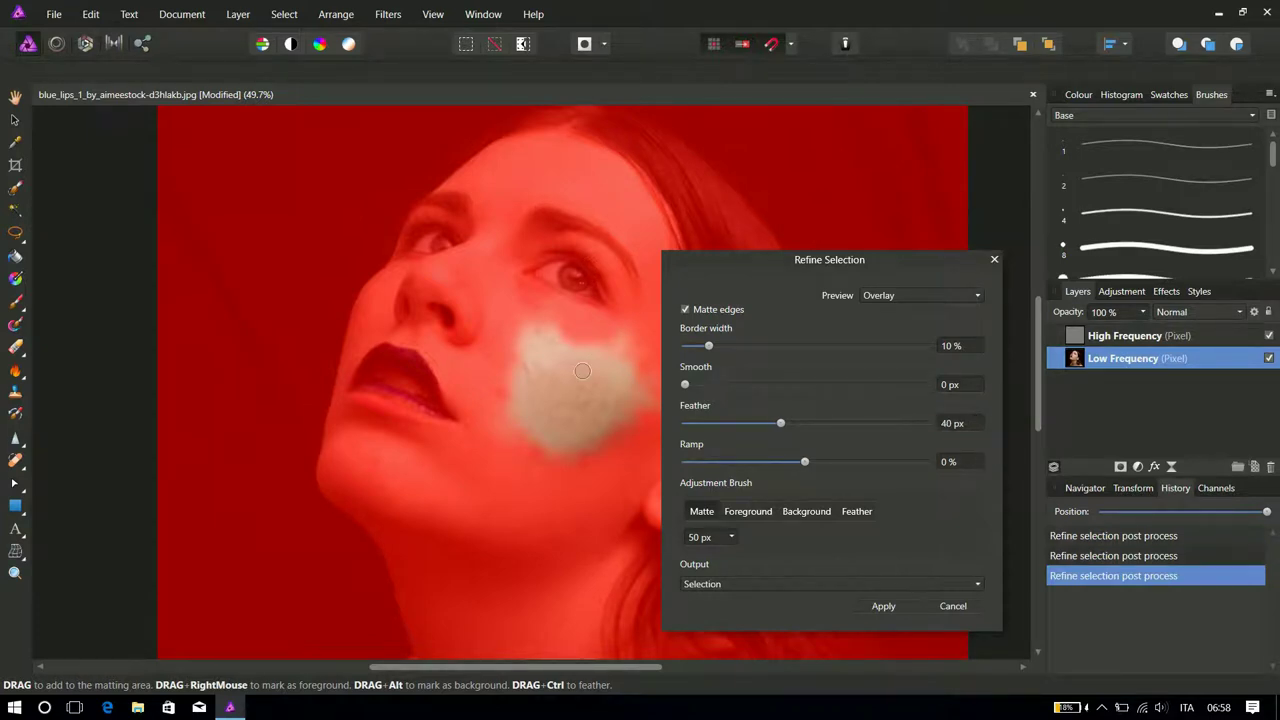
scroll(582, 371, up, 5)
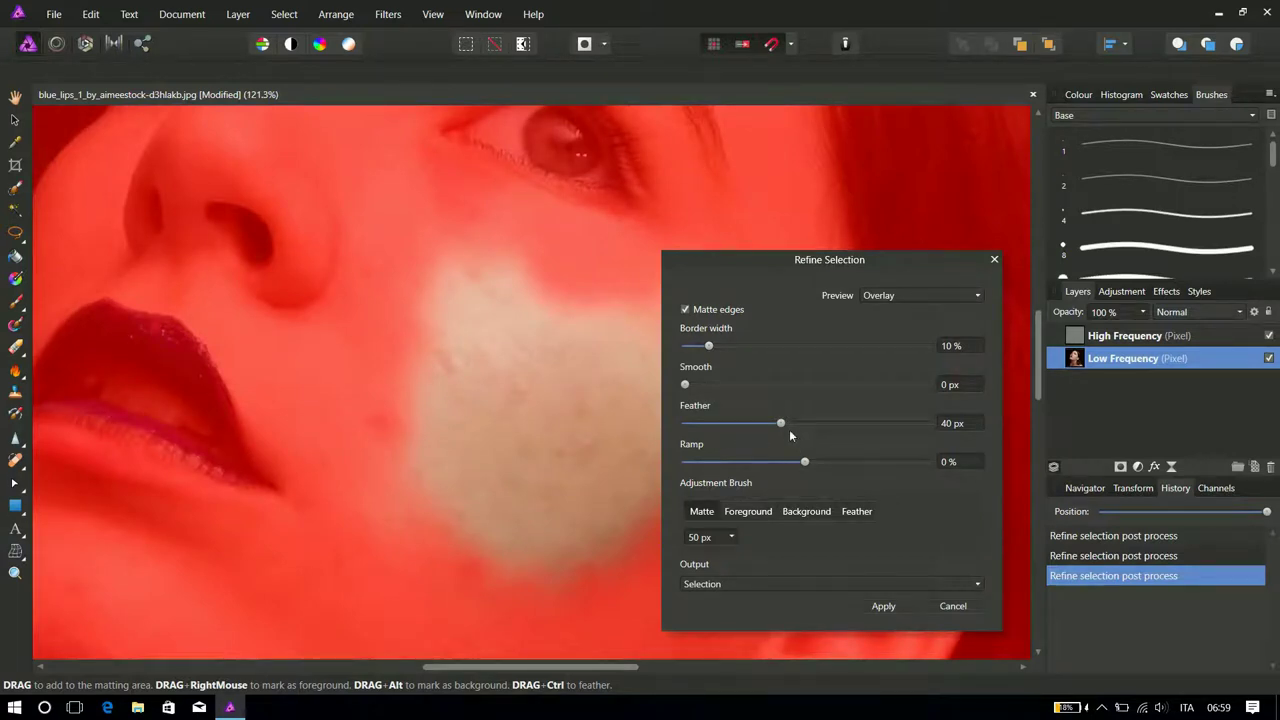
drag(781, 424, 810, 427)
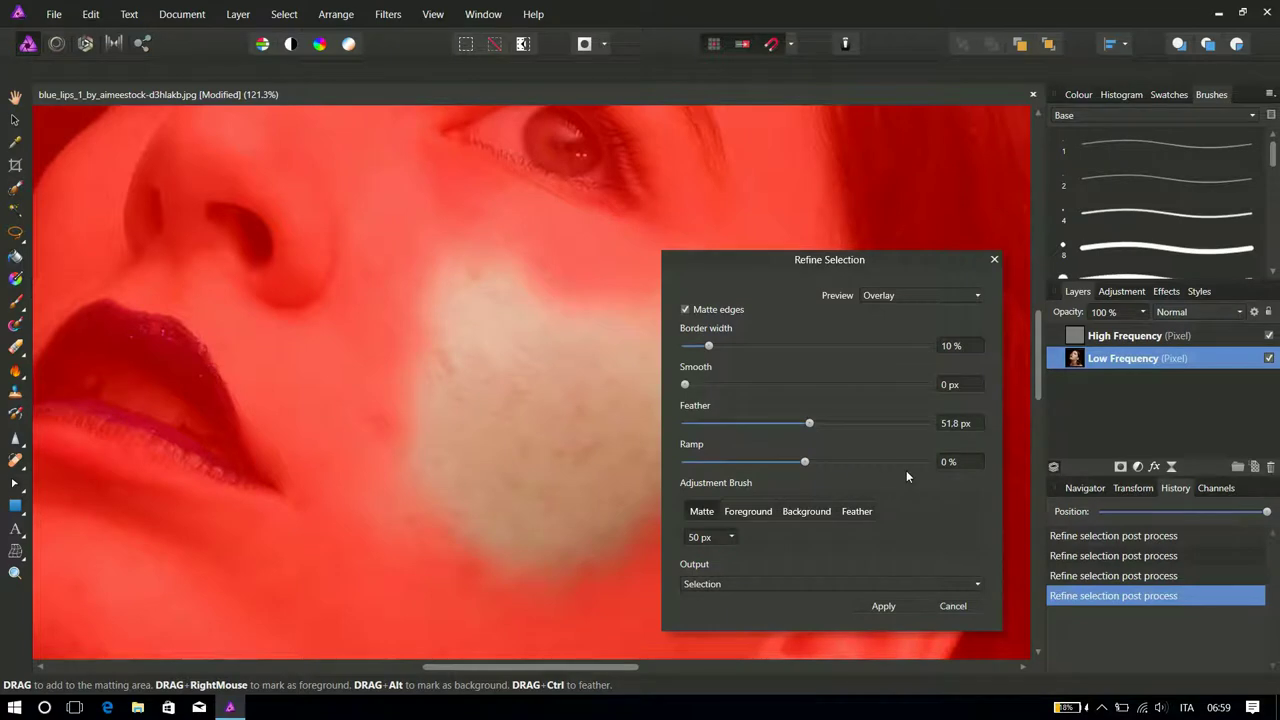
click(952, 606)
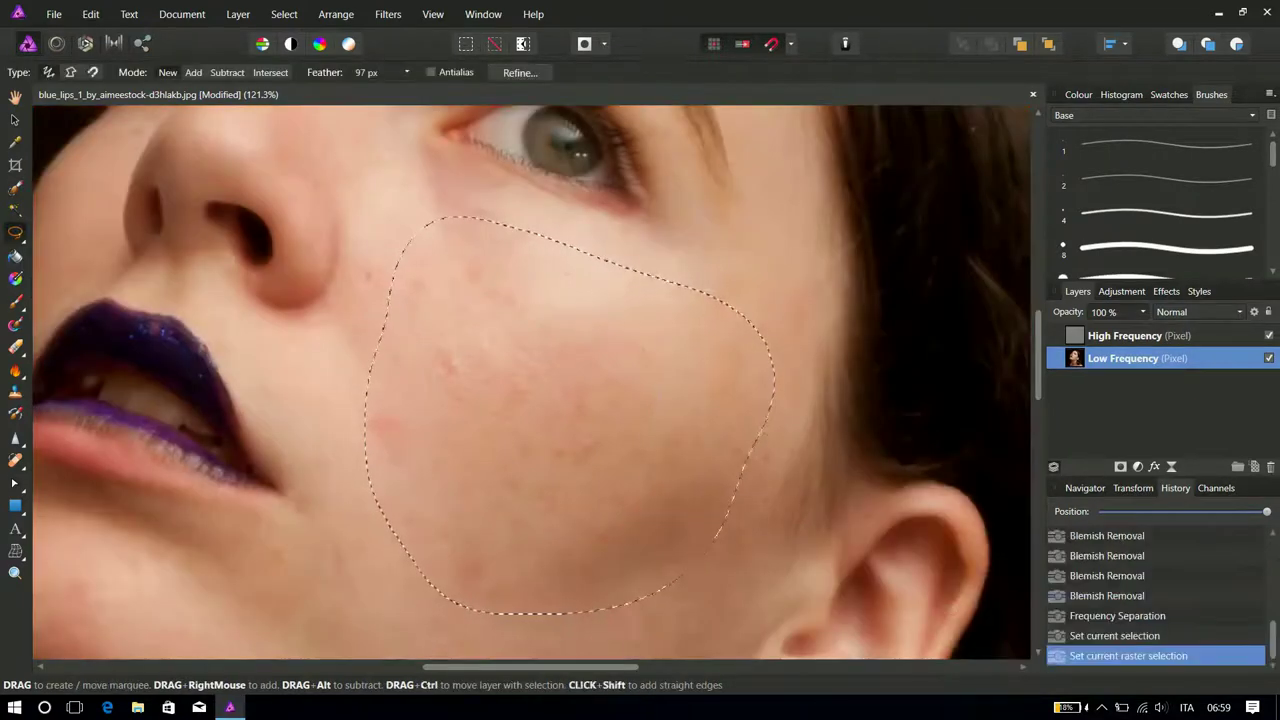
Set the selection feather to 50 px in the context toolbar.
click(368, 71)
text(50)
key(Return)
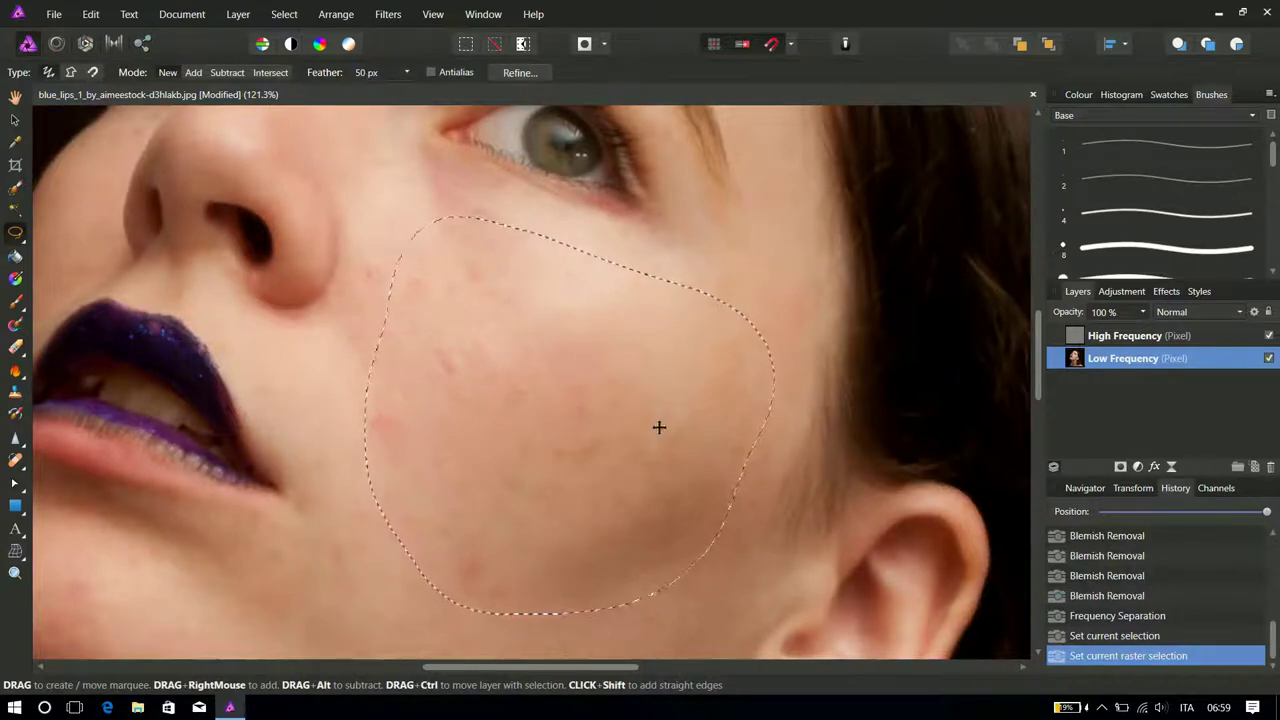
Apply an 11.6 px Gaussian Blur to the selected cheek, then deselect with Ctrl+D.
click(388, 14)
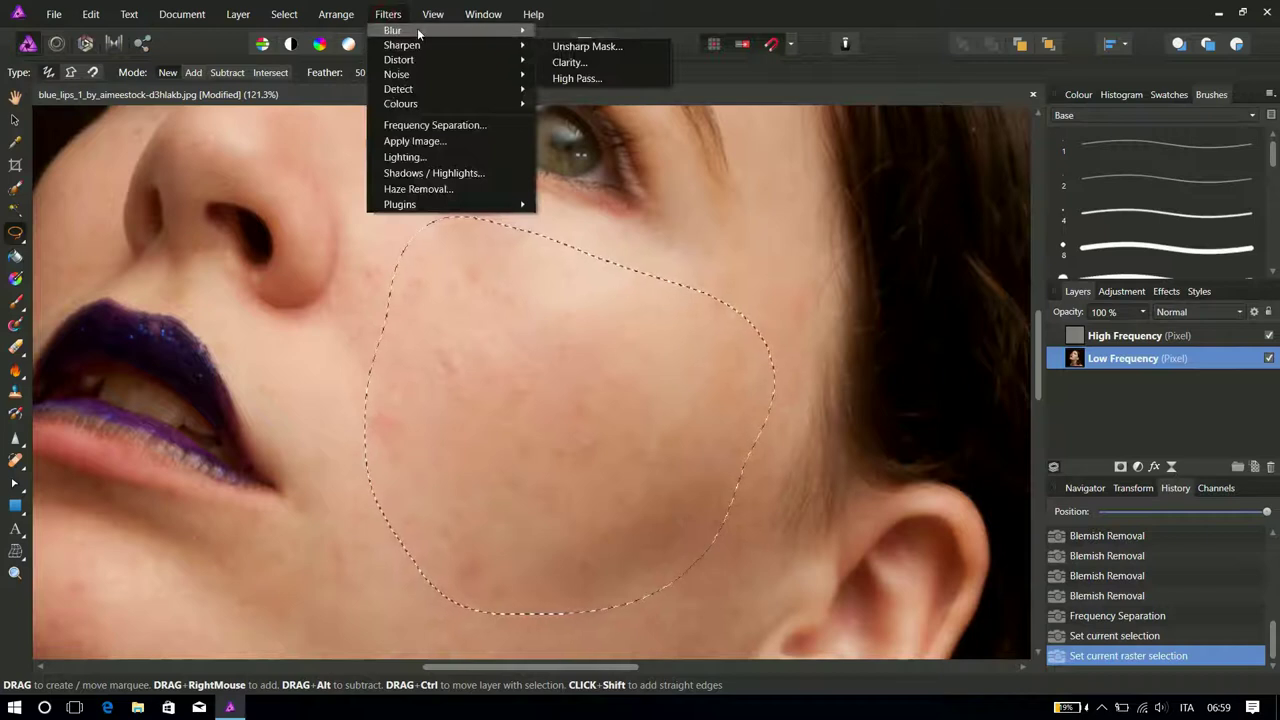
mouse_move(501, 30)
click(601, 48)
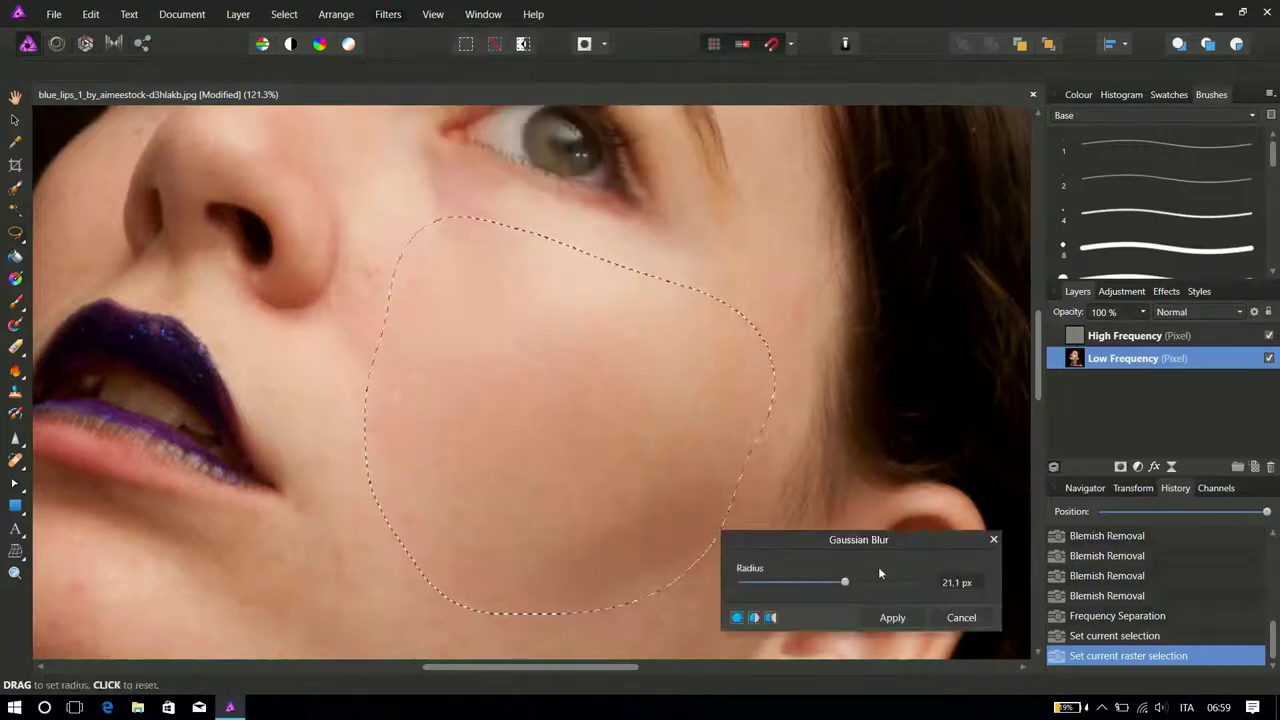
mouse_move(845, 583)
mouse_down()
mouse_move(797, 583)
mouse_move(825, 583)
mouse_up()
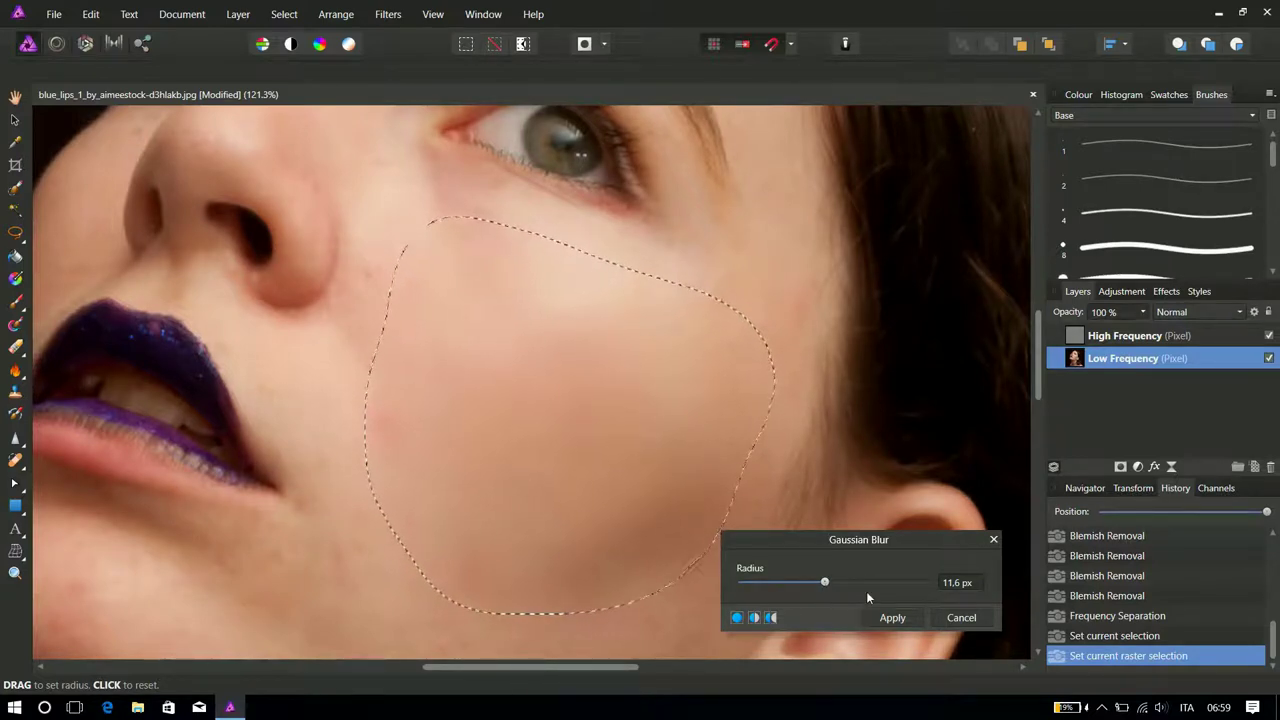
click(892, 617)
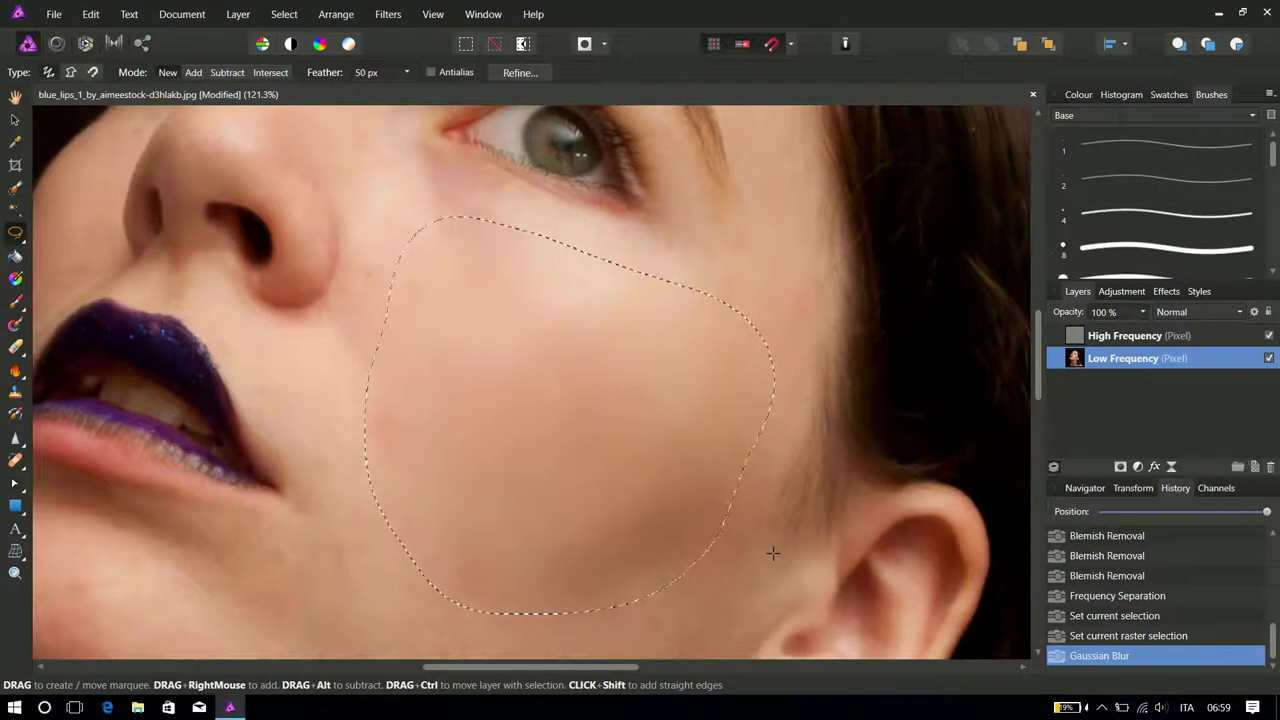
key(ctrl+d)
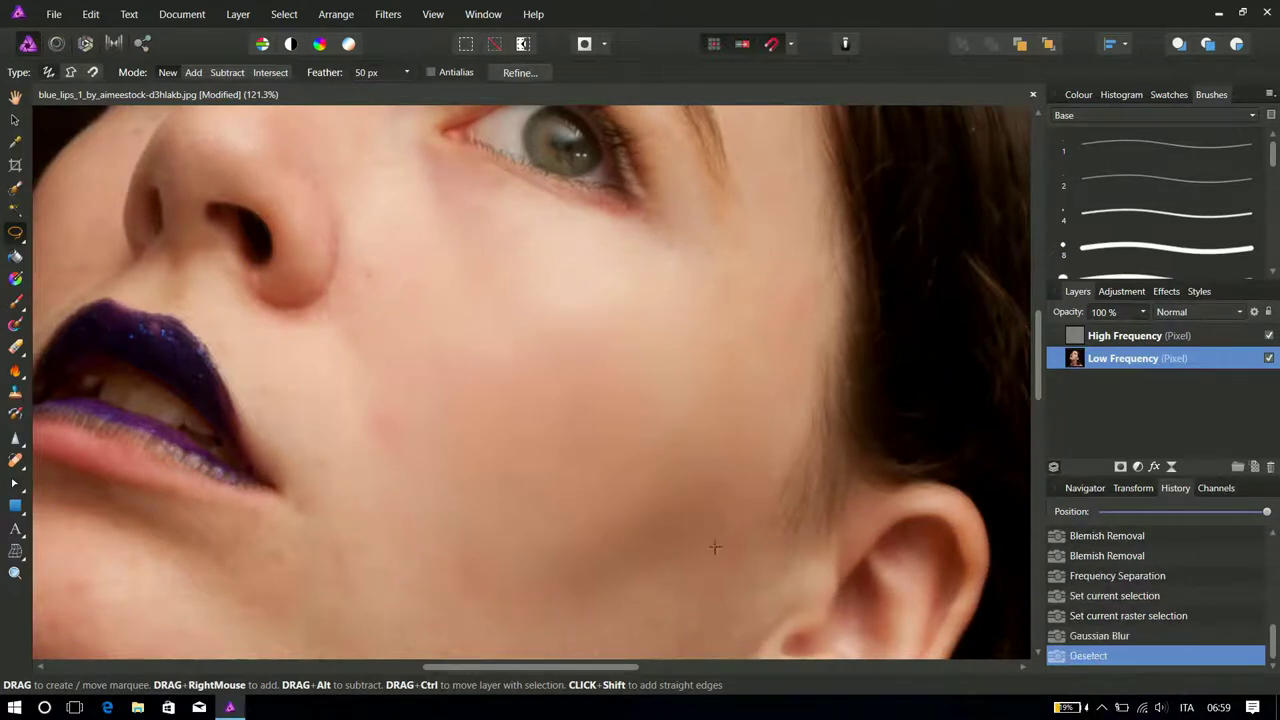
scroll(538, 422, up, 3)
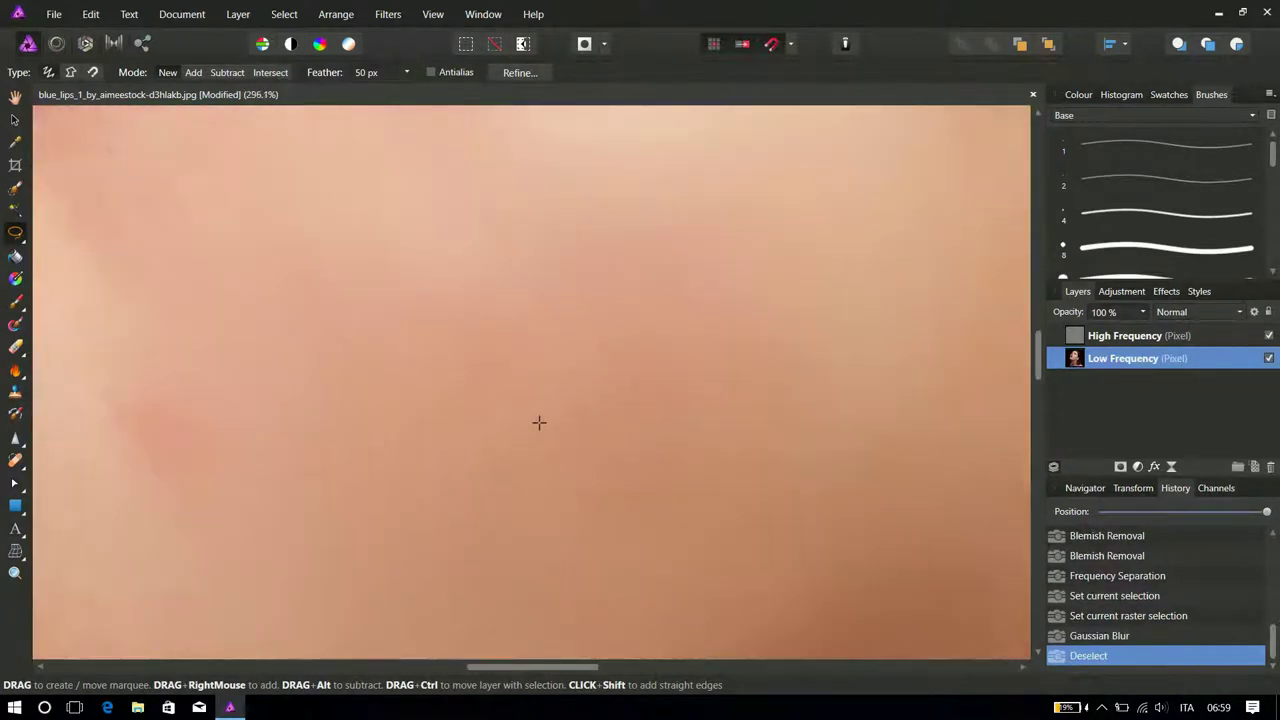
scroll(538, 422, down, 3)
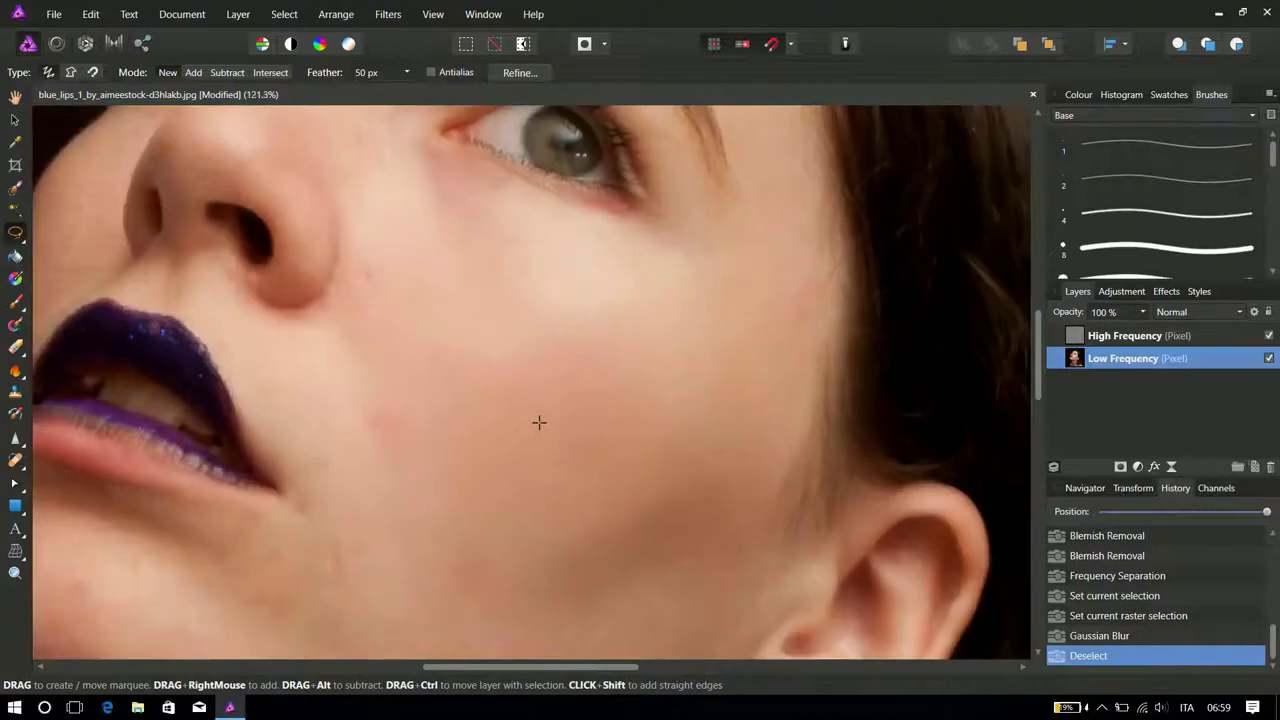
scroll(538, 422, down, 2)
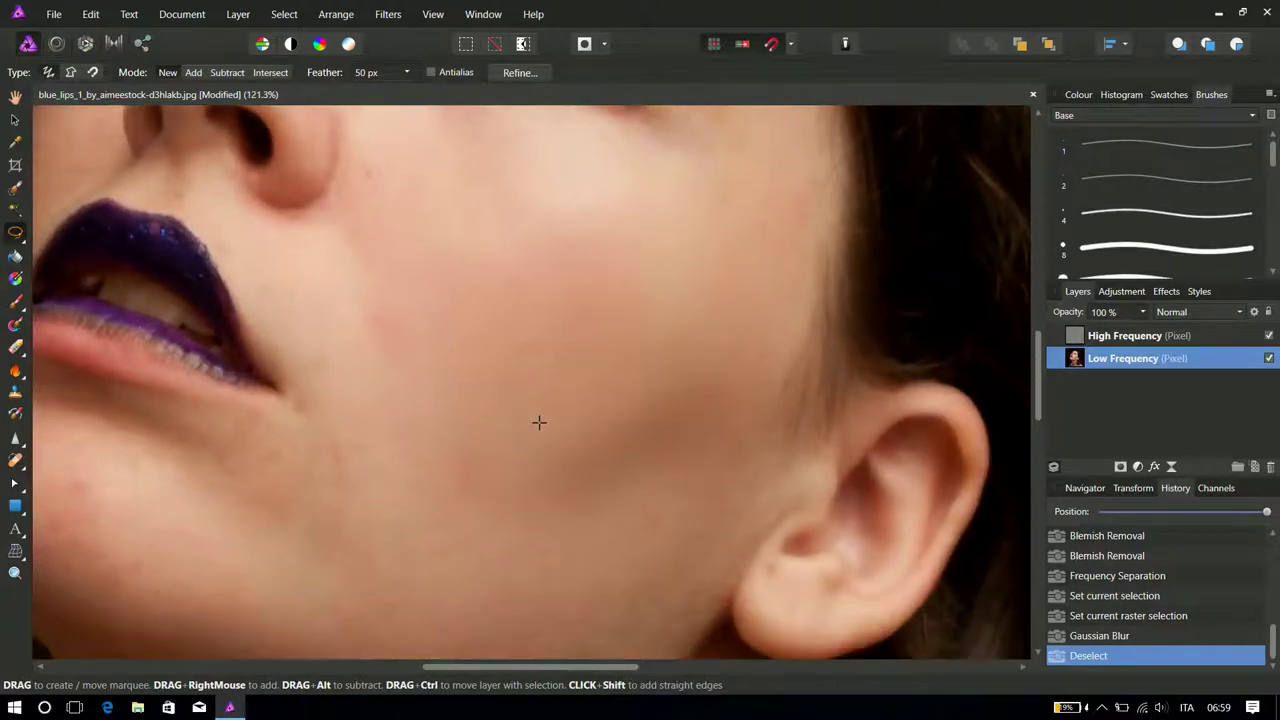
Undo the deselect and the cheek blur, then clear the selection again.
click(91, 14)
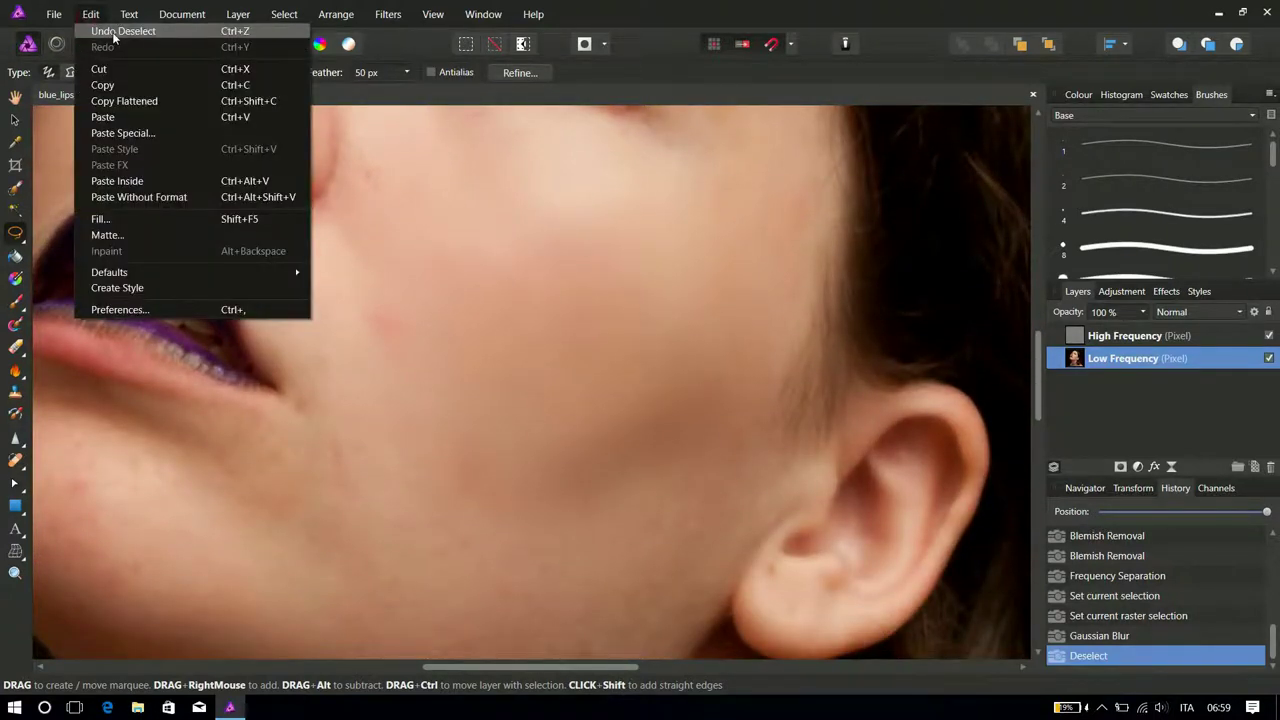
click(113, 31)
click(91, 14)
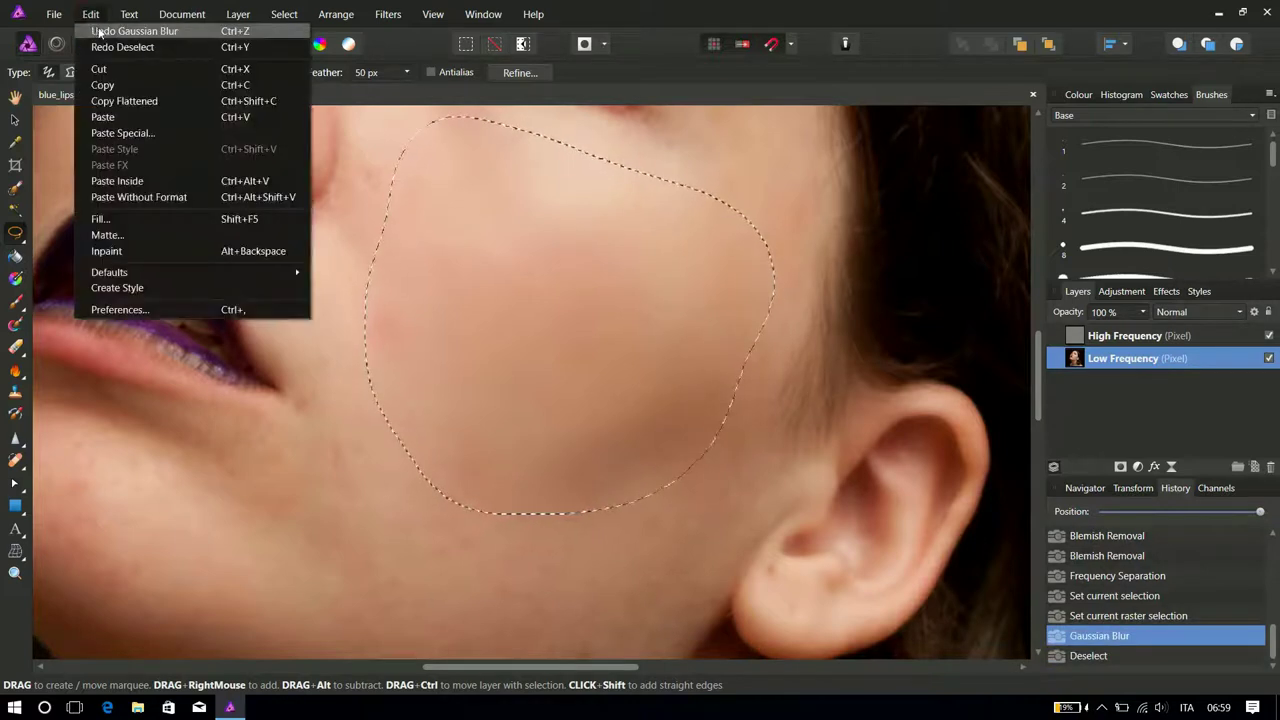
click(97, 33)
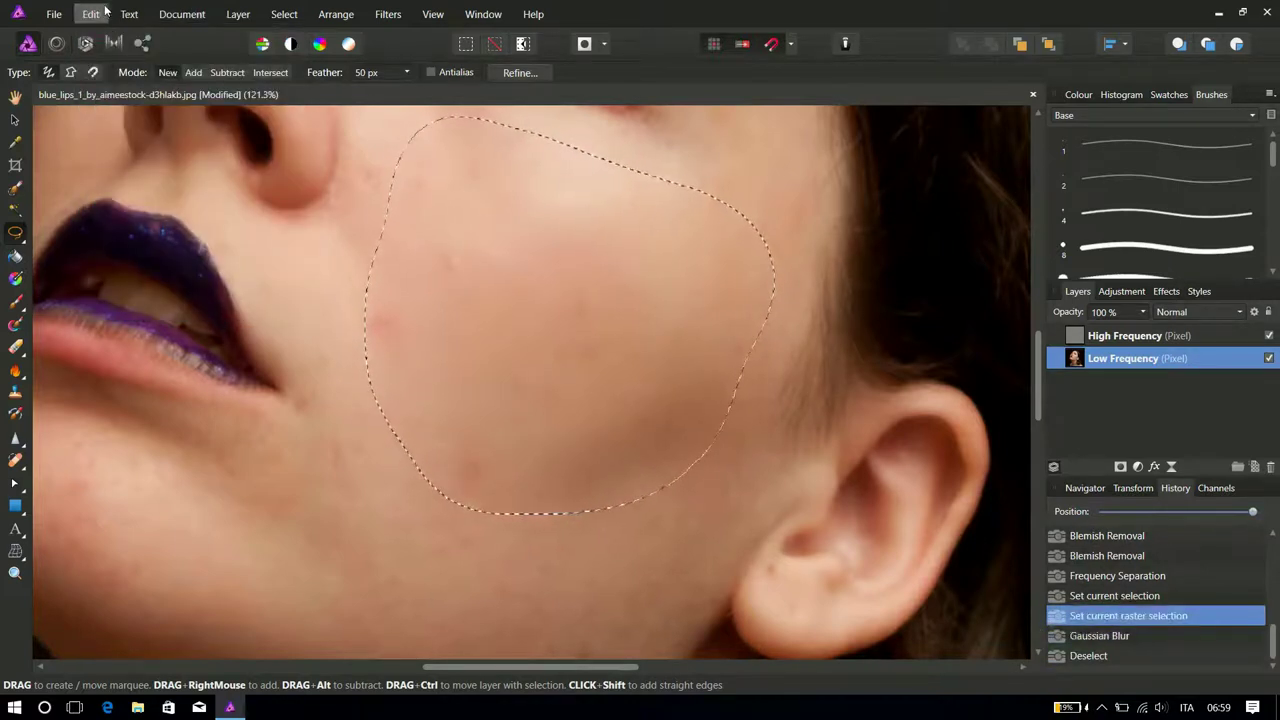
key(ctrl+d)
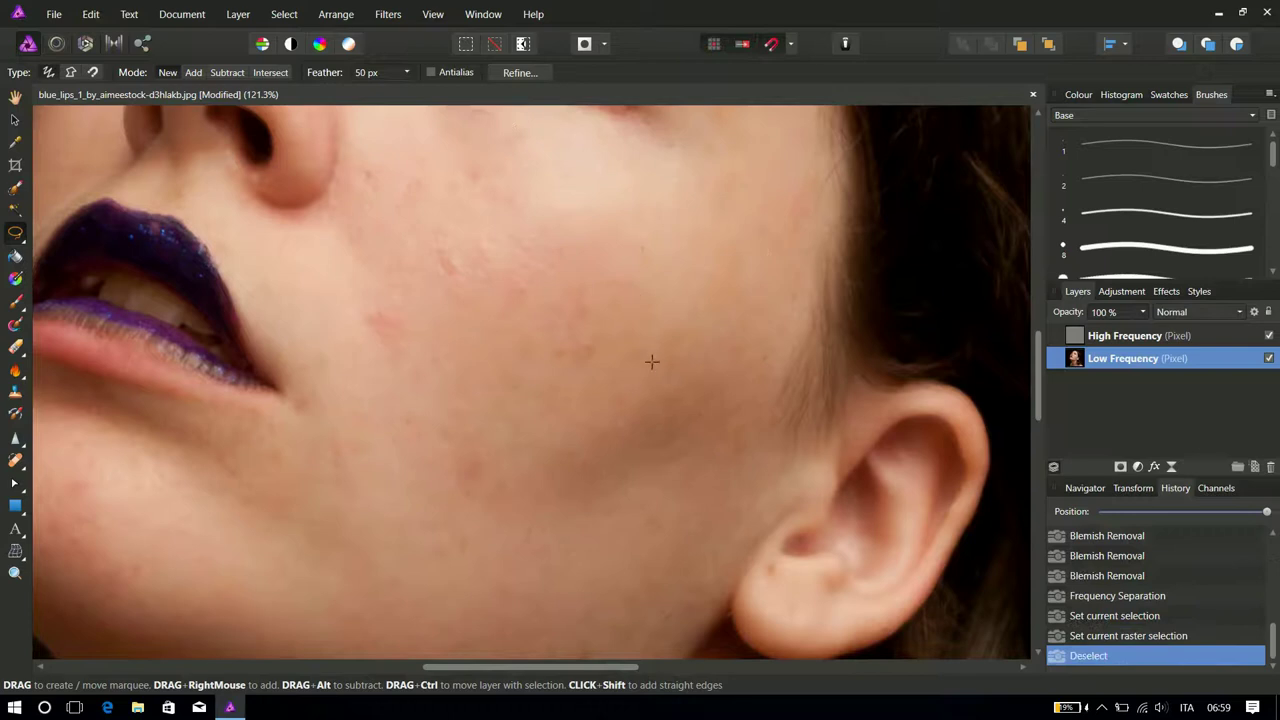
scroll(646, 352, up, 3)
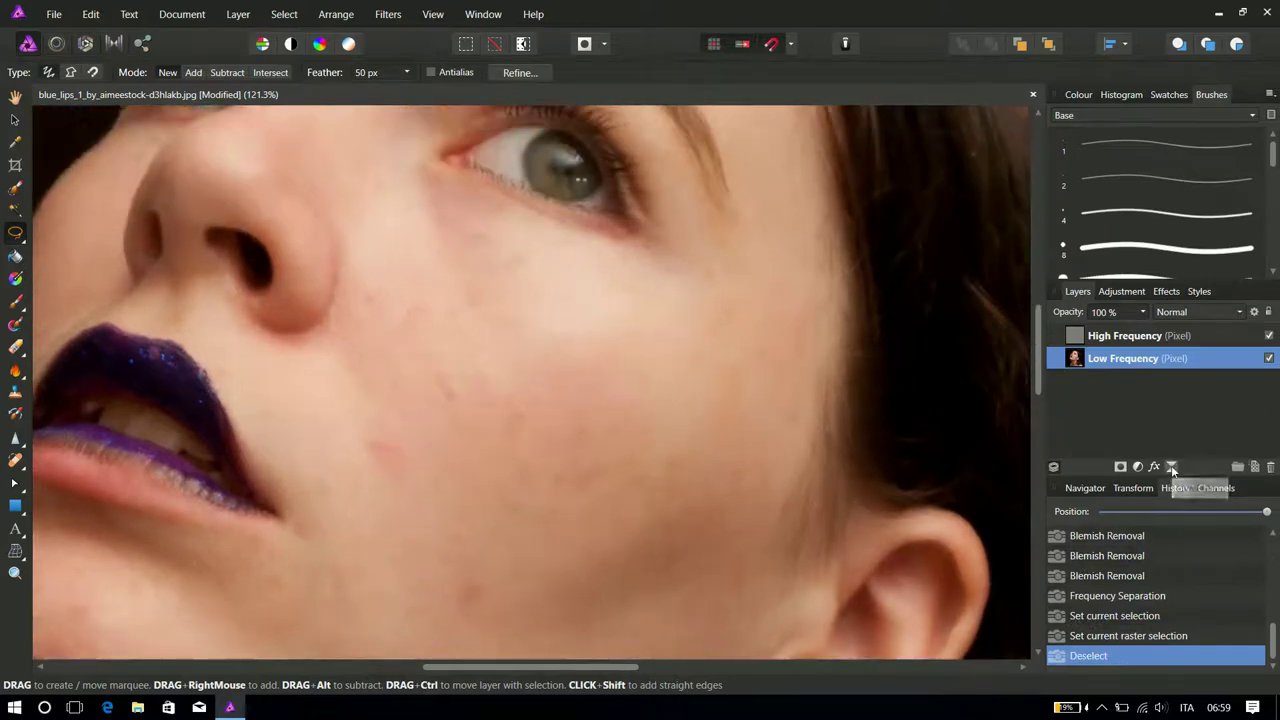
Add a 14.4 px live Gaussian Blur to Low Frequency and select its filter layer.
click(1173, 467)
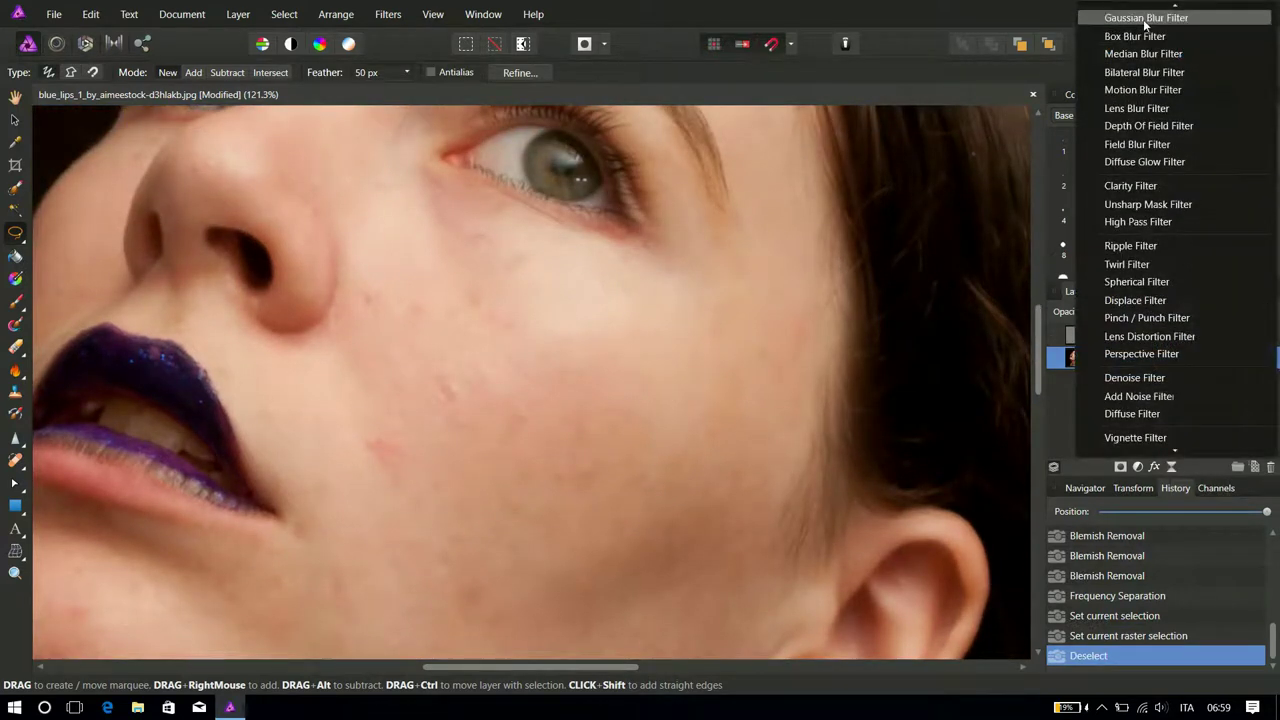
click(1146, 18)
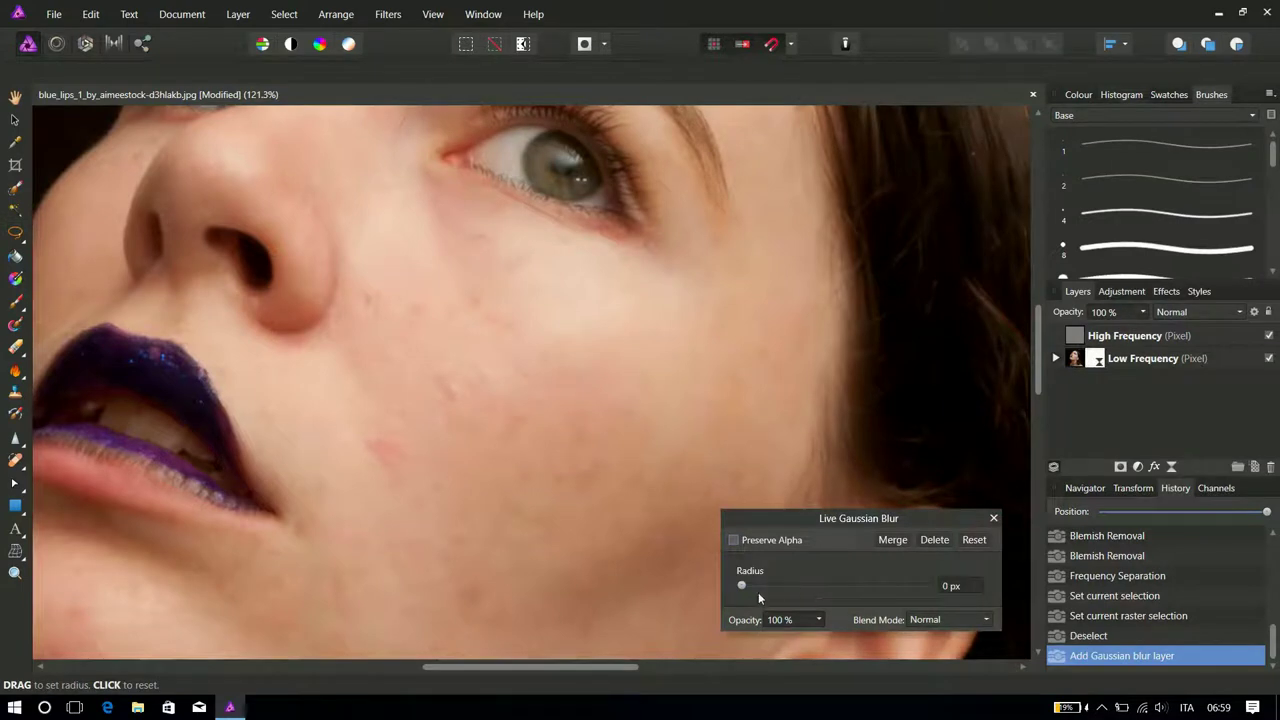
drag(741, 588, 816, 589)
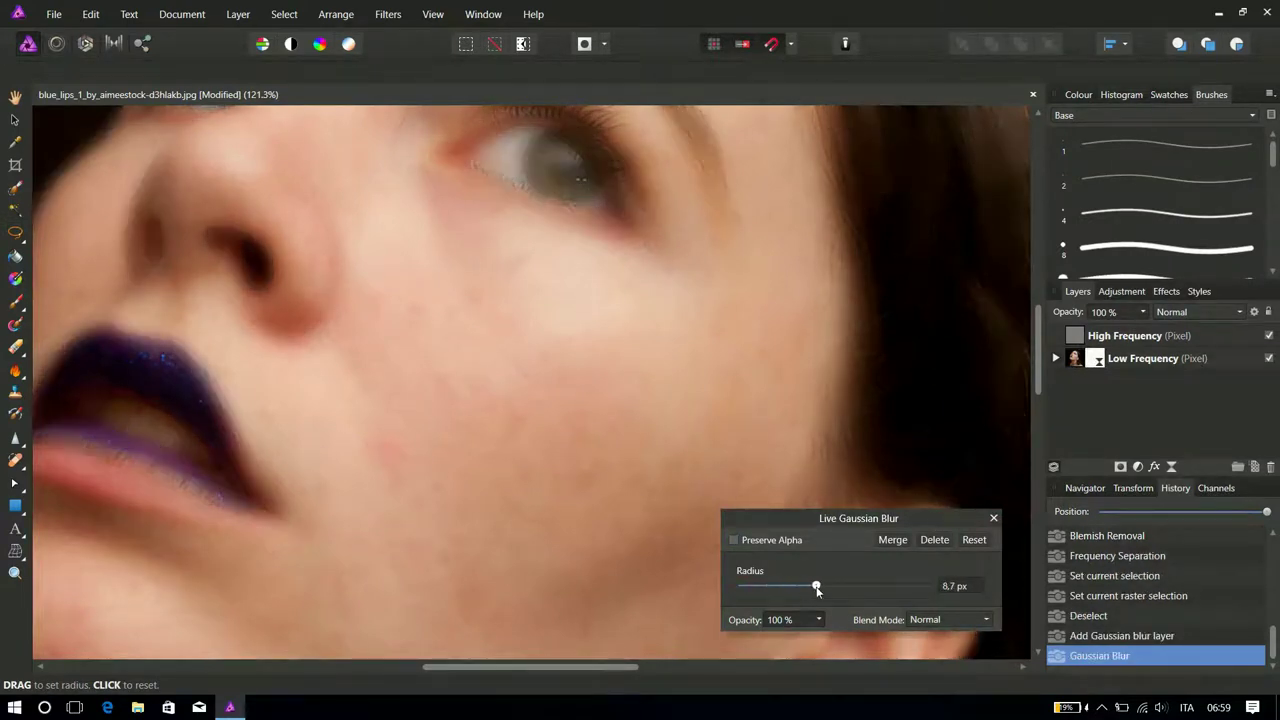
drag(816, 589, 830, 589)
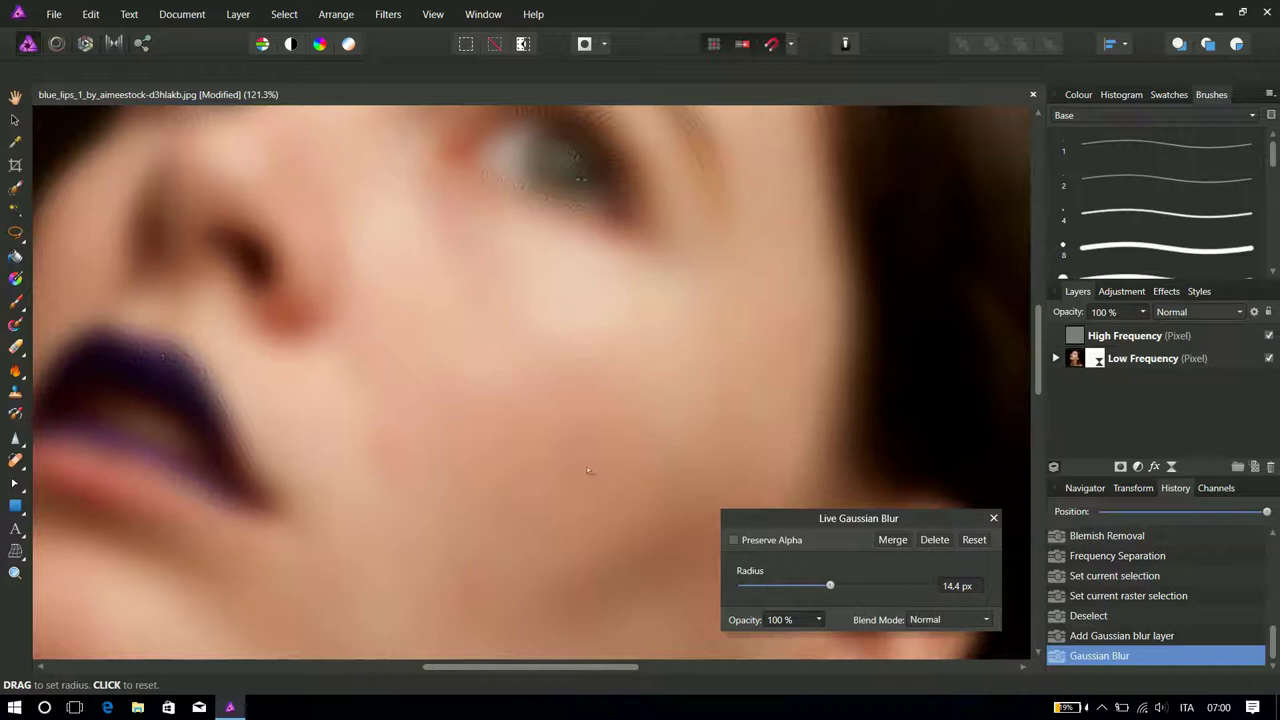
scroll(561, 441, up, 3)
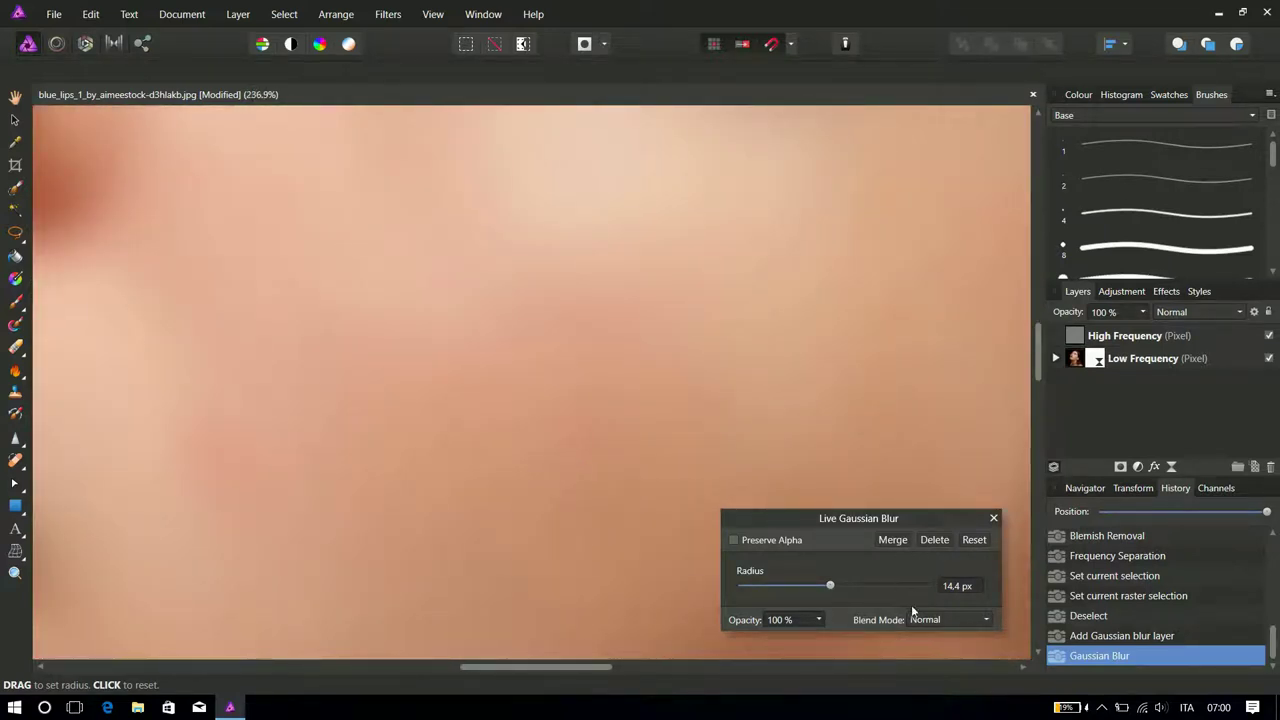
click(994, 520)
click(1055, 358)
click(1096, 383)
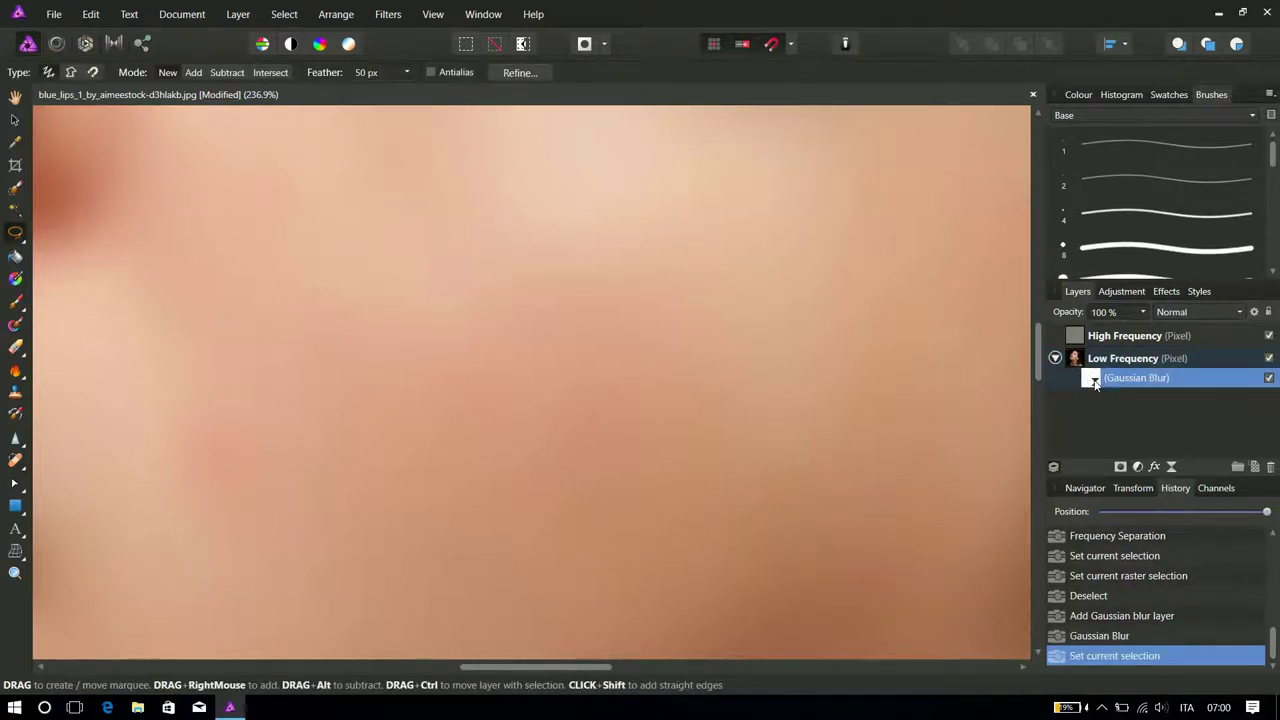
Invert the live Gaussian Blur's mask to black with Ctrl+I, hiding the blur.
right_click(1096, 383)
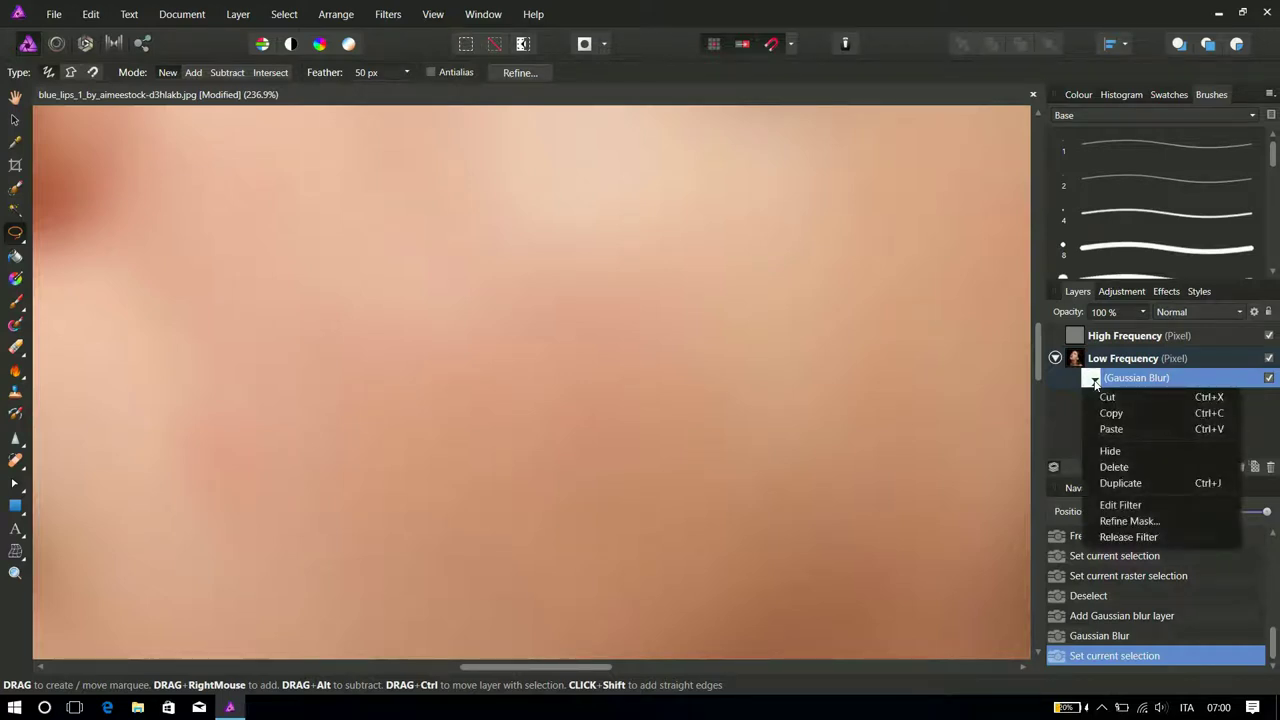
click(1095, 384)
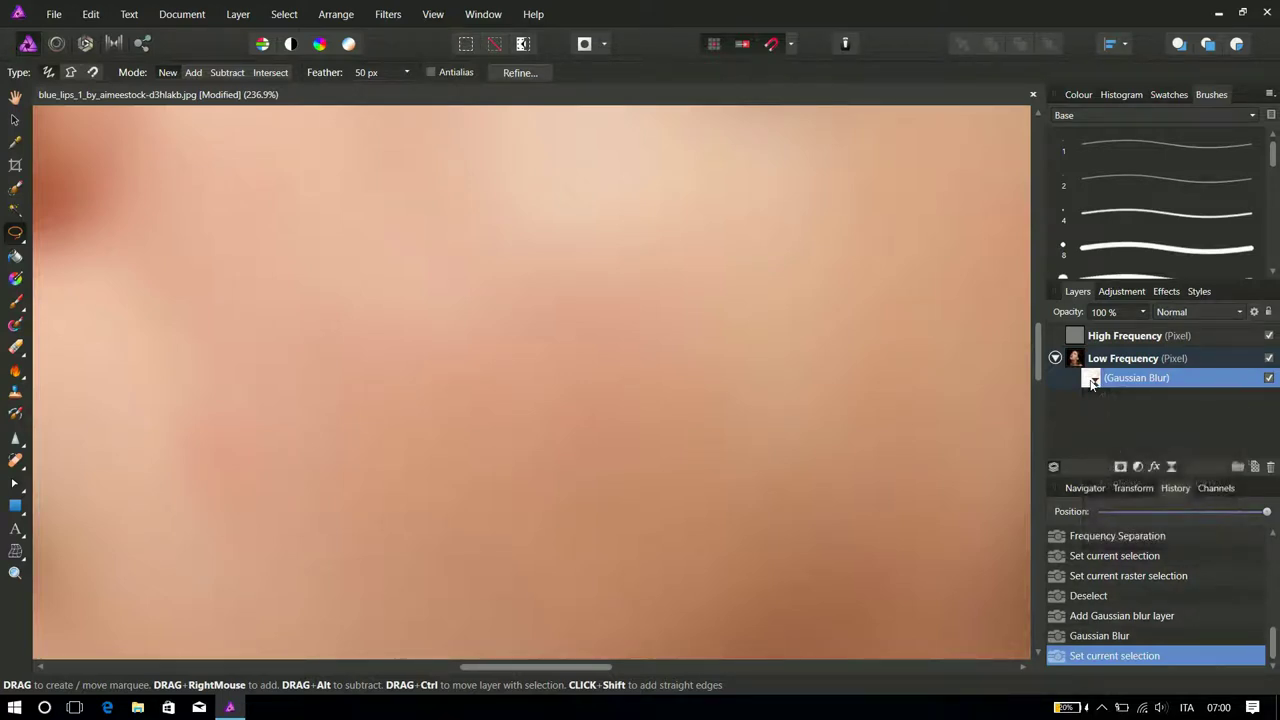
key(ctrl+i)
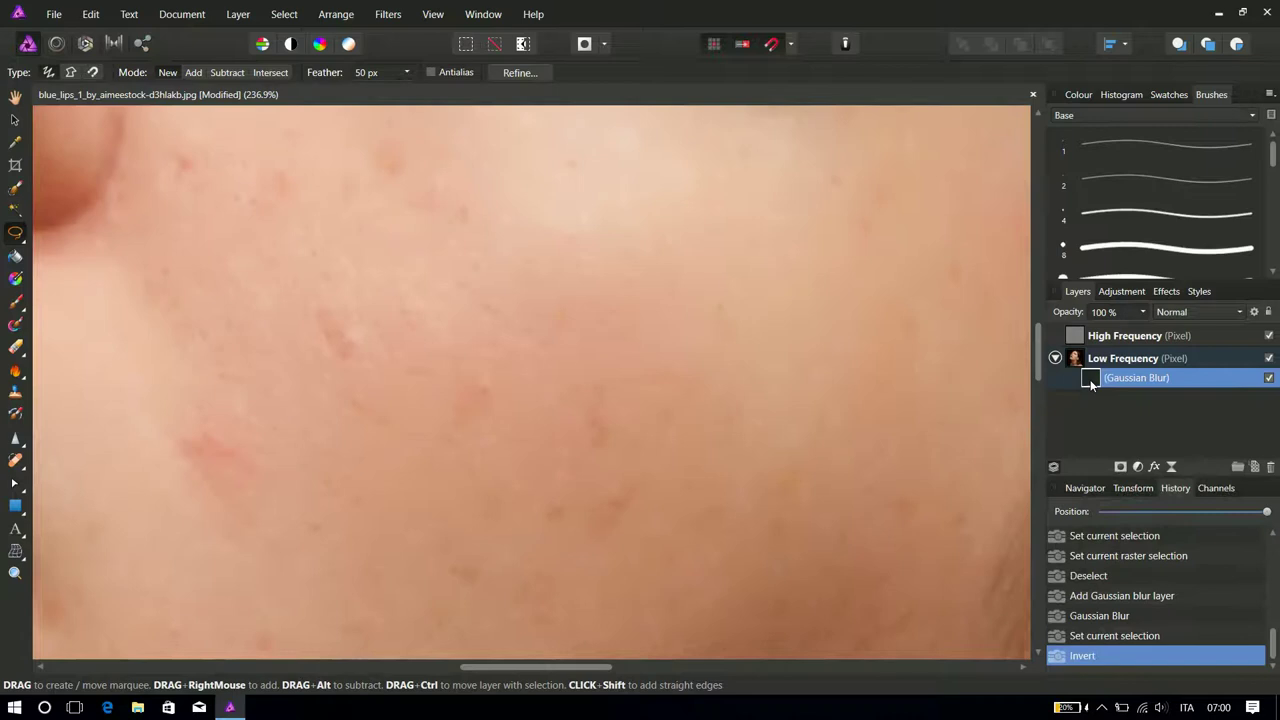
scroll(690, 380, down, 5)
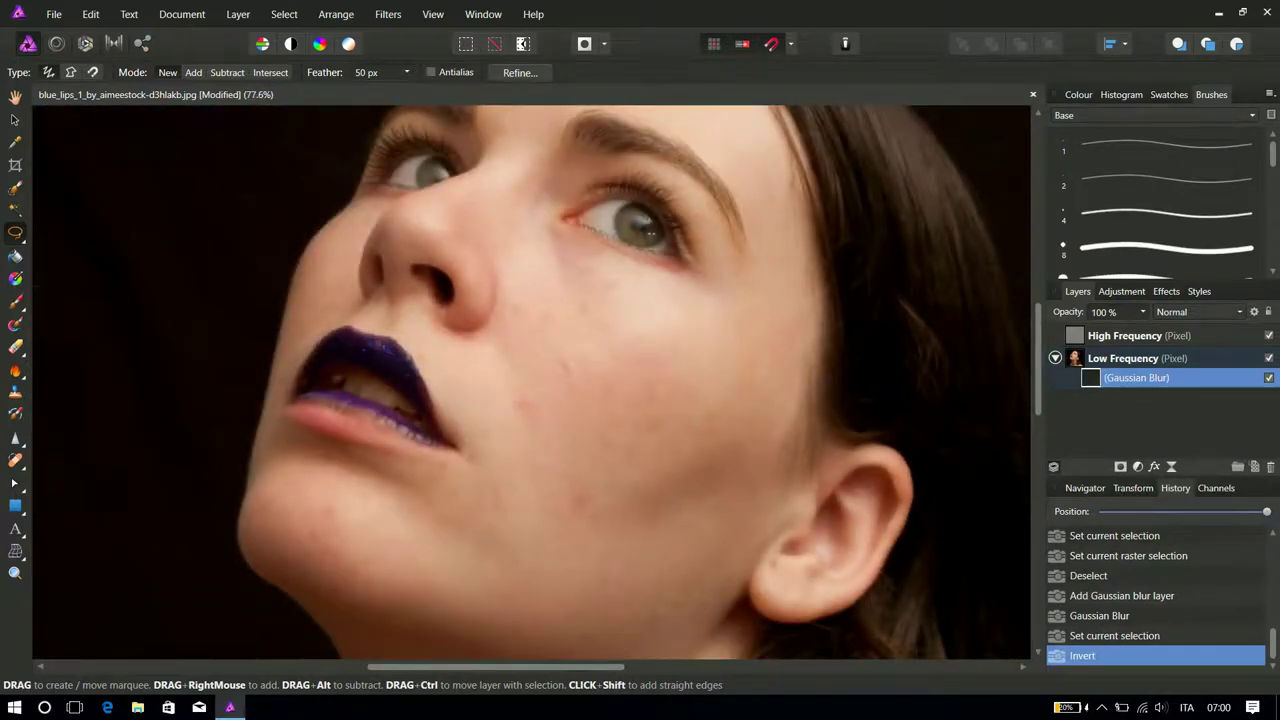
click(18, 302)
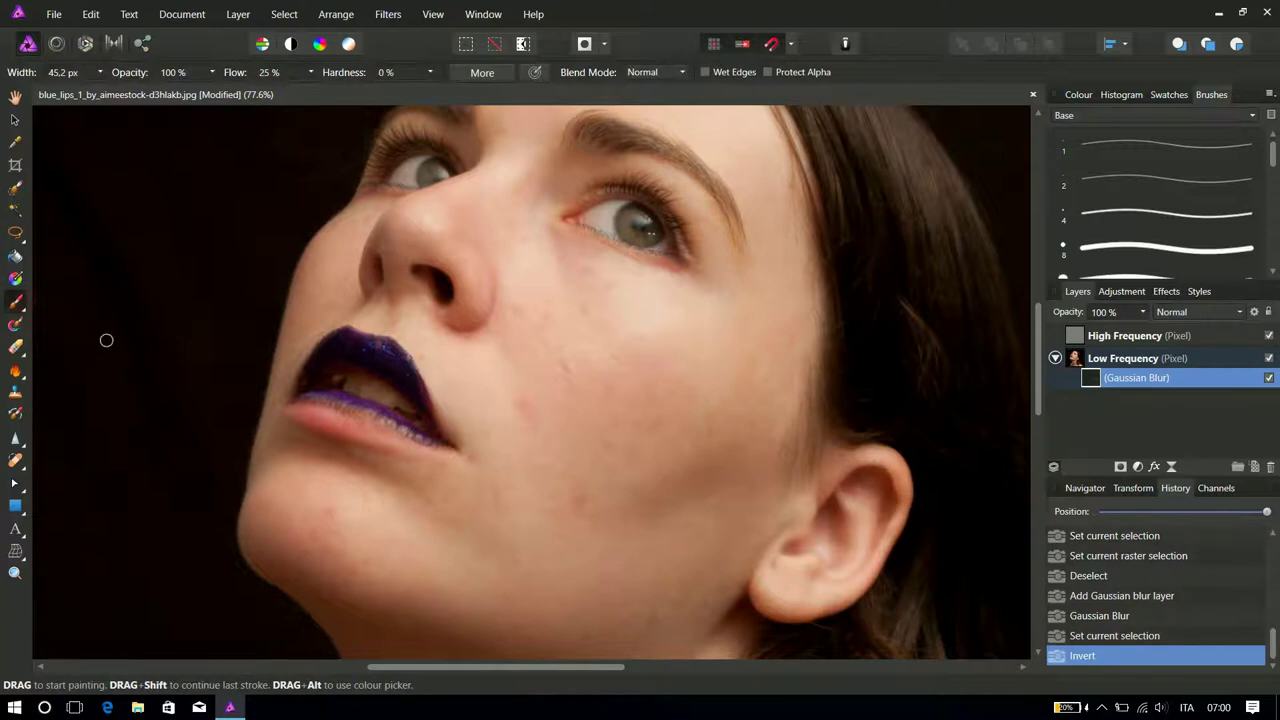
Make white the brush colour, enlarge the brush, lower opacity to about half and dab the cheek.
click(1079, 95)
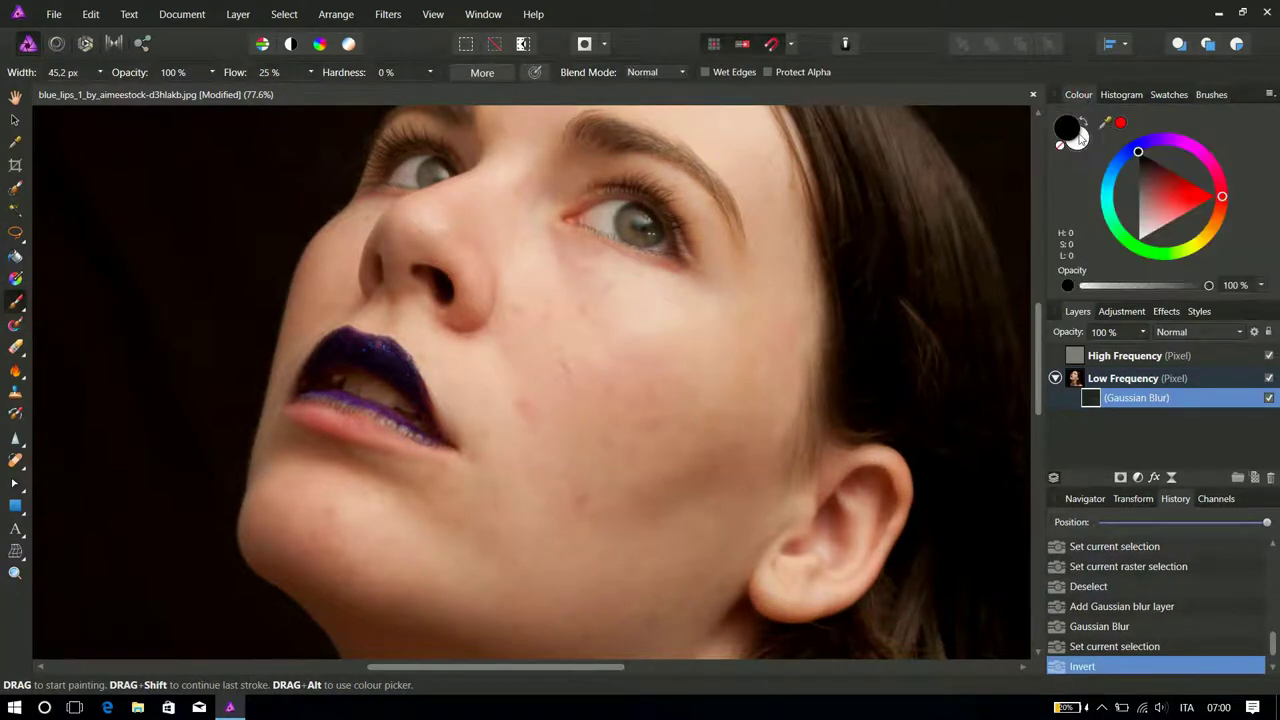
click(1078, 140)
key(bracketright)
key(bracketright)
key(bracketright)
key(bracketright)
key(bracketright)
key(bracketright)
key(bracketright)
key(bracketright)
click(211, 73)
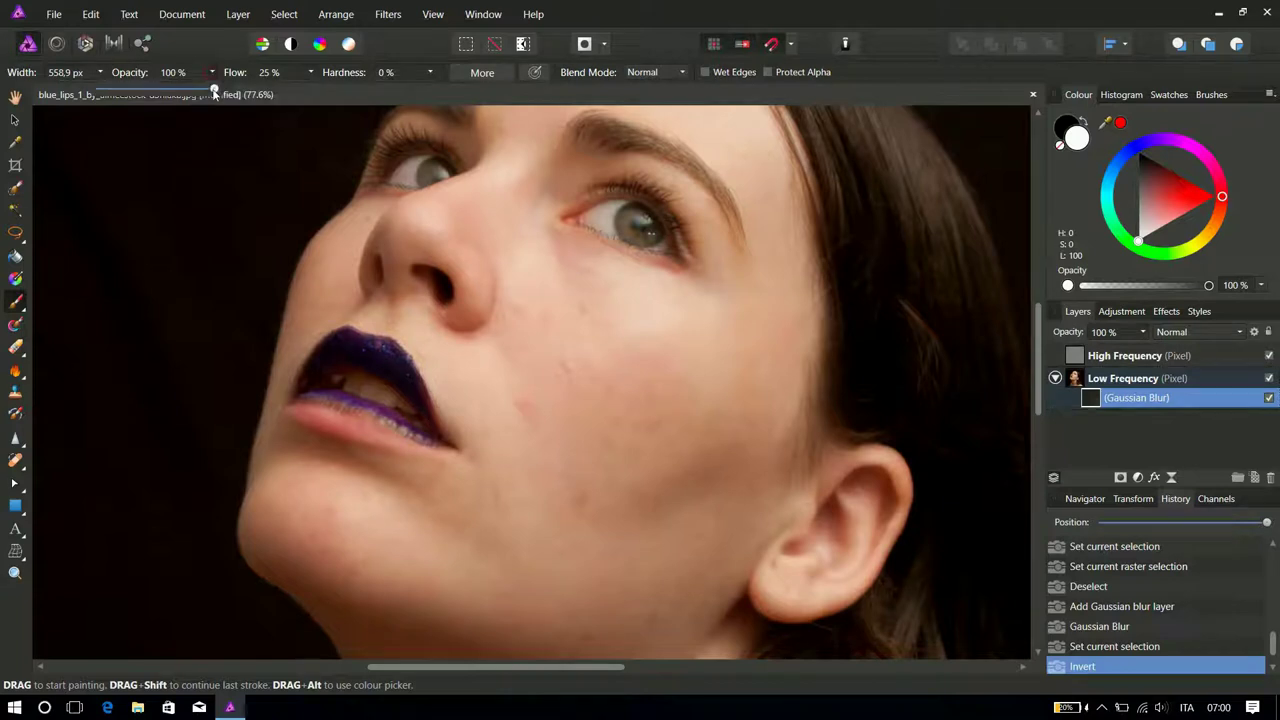
drag(213, 92, 148, 92)
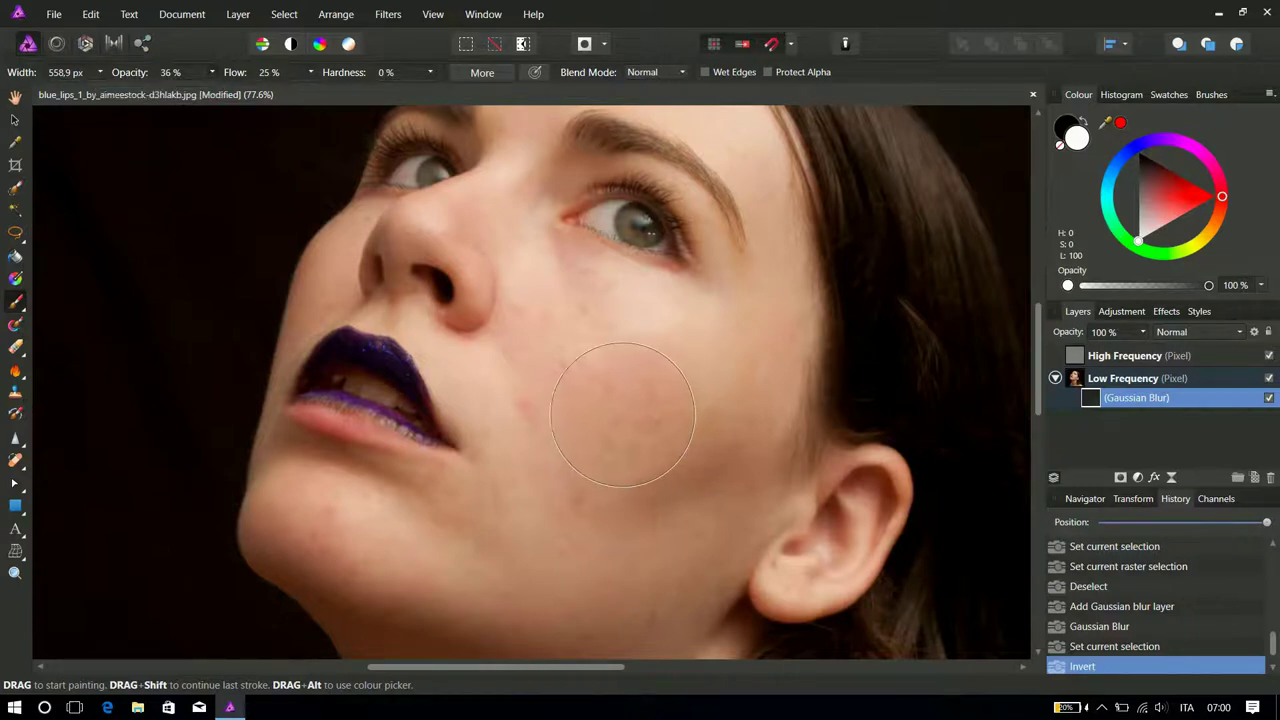
click(595, 395)
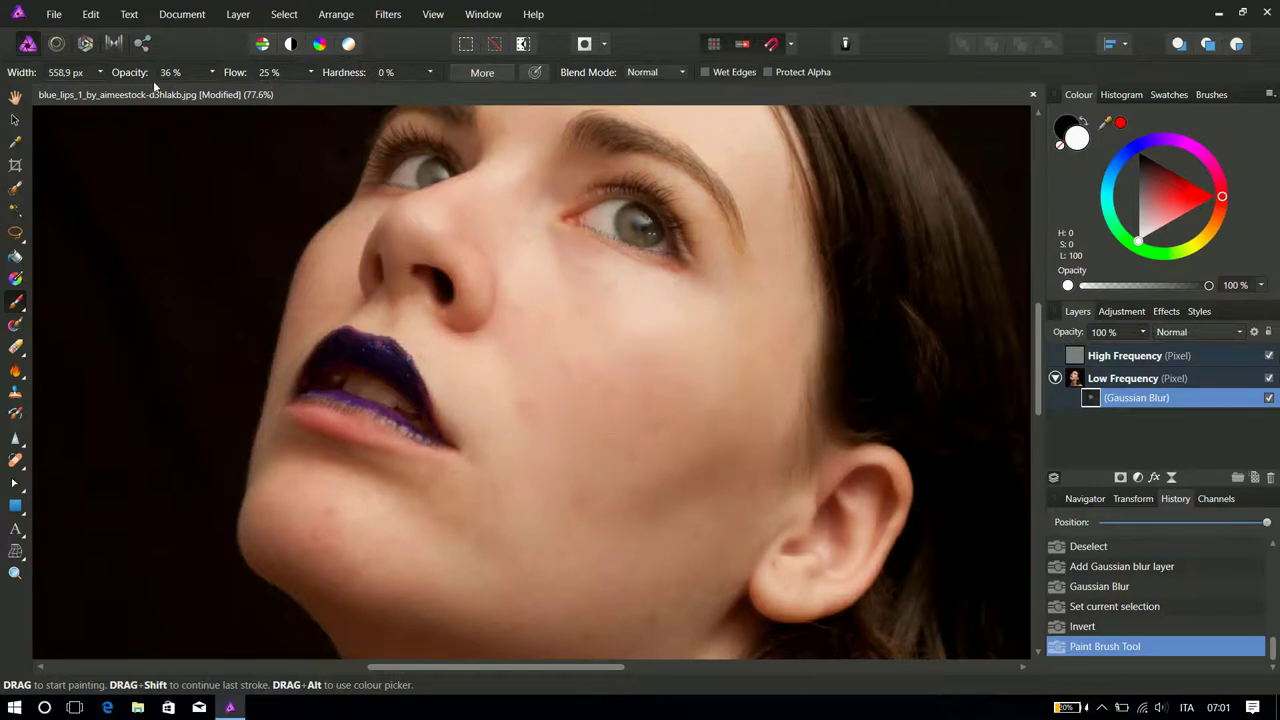
Raise brush opacity to 67%, switch to the 512 px soft brush and paint across the cheek.
drag(213, 93, 250, 95)
drag(632, 366, 628, 386)
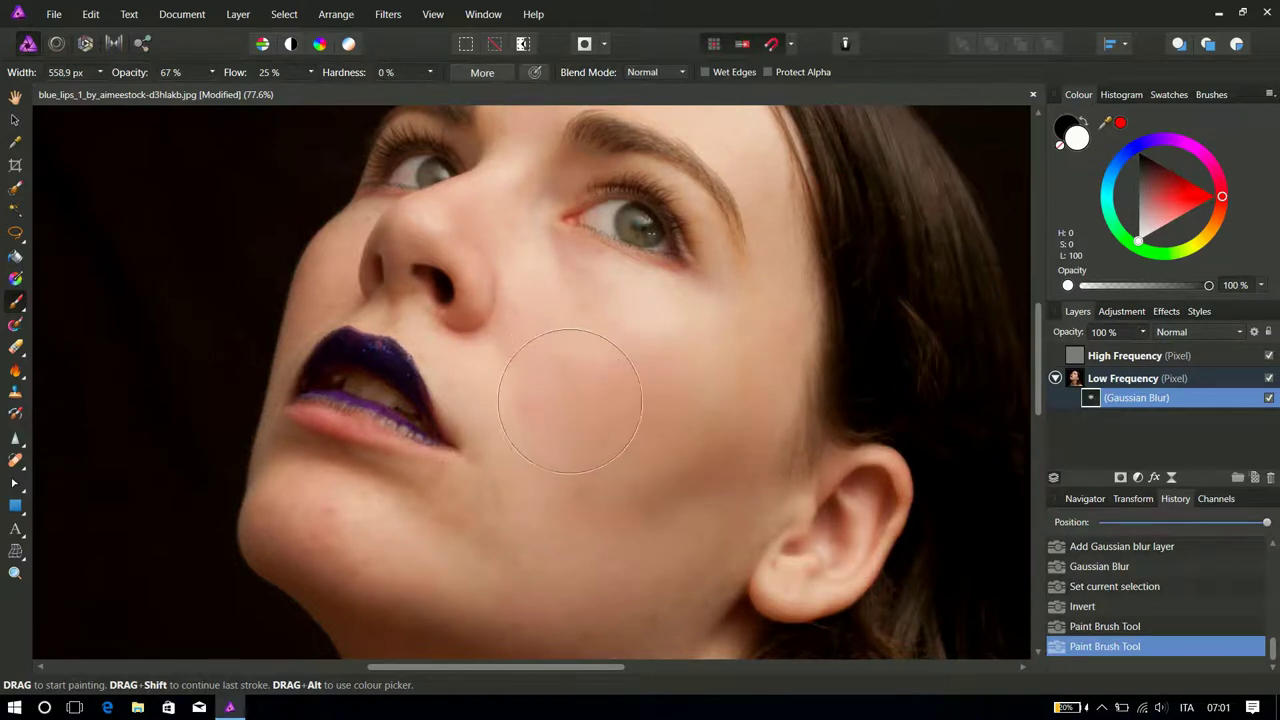
click(211, 76)
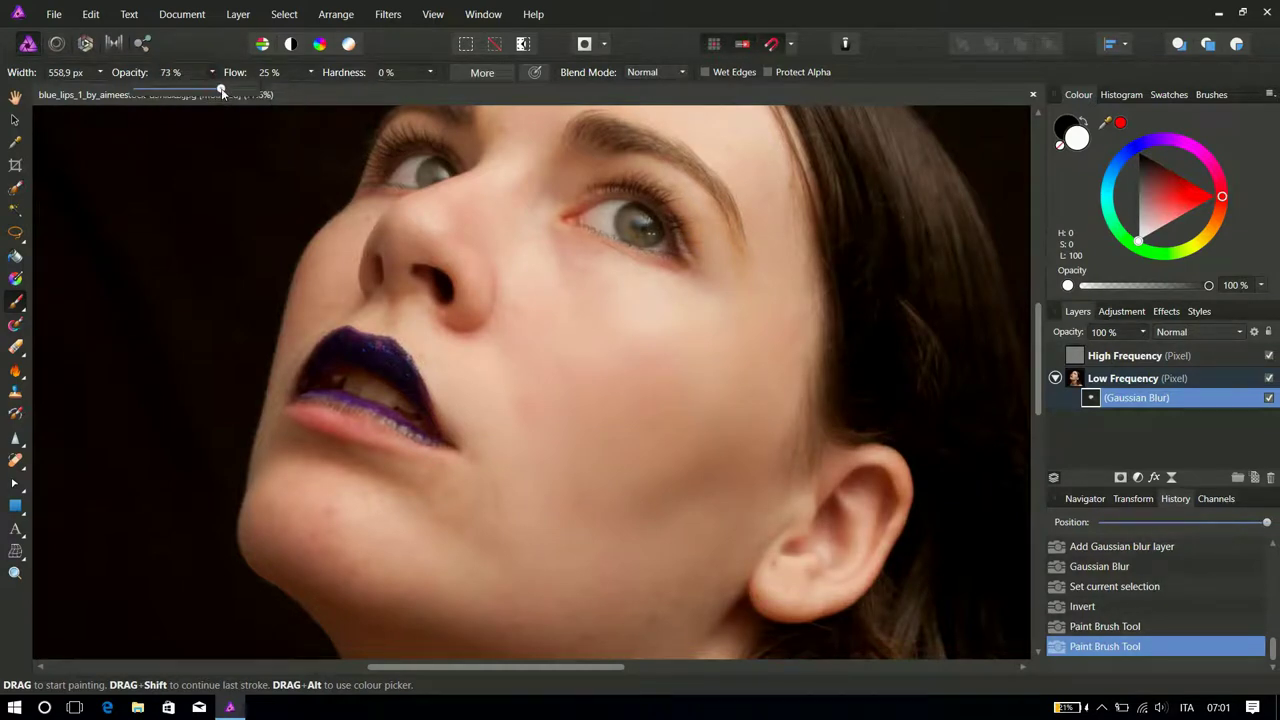
click(1211, 95)
scroll(1196, 221, down, 6)
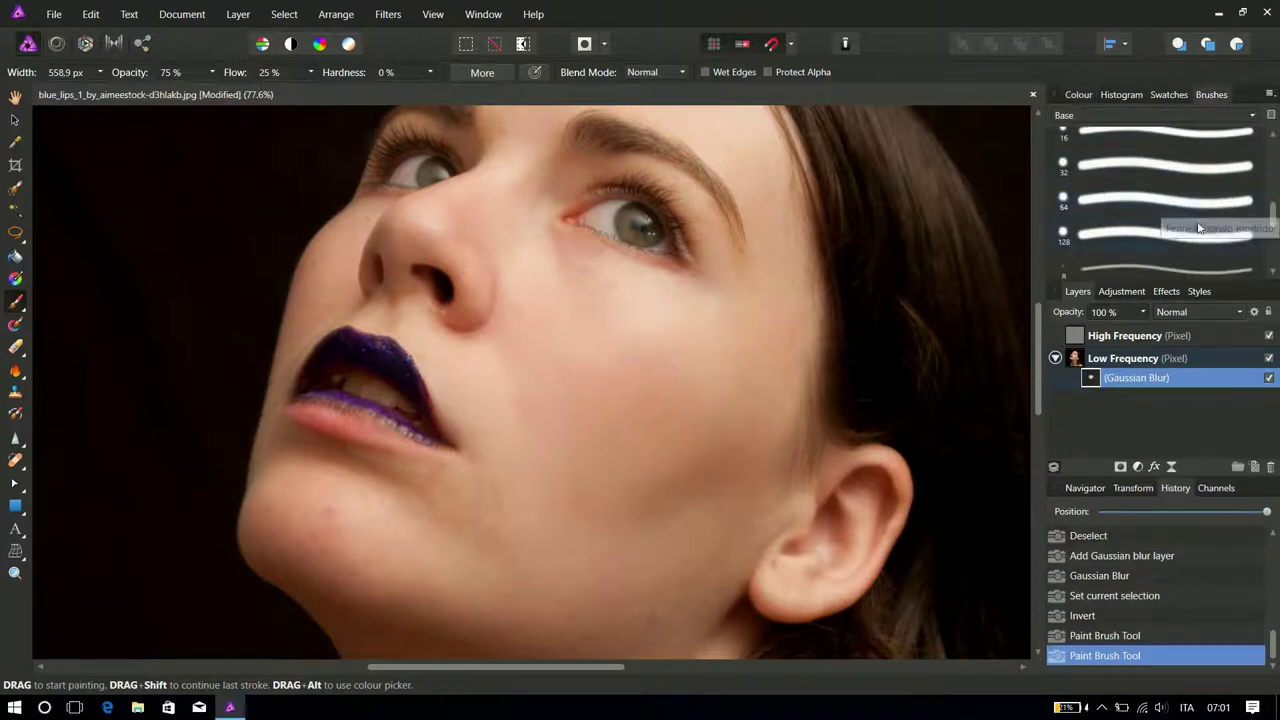
click(1133, 261)
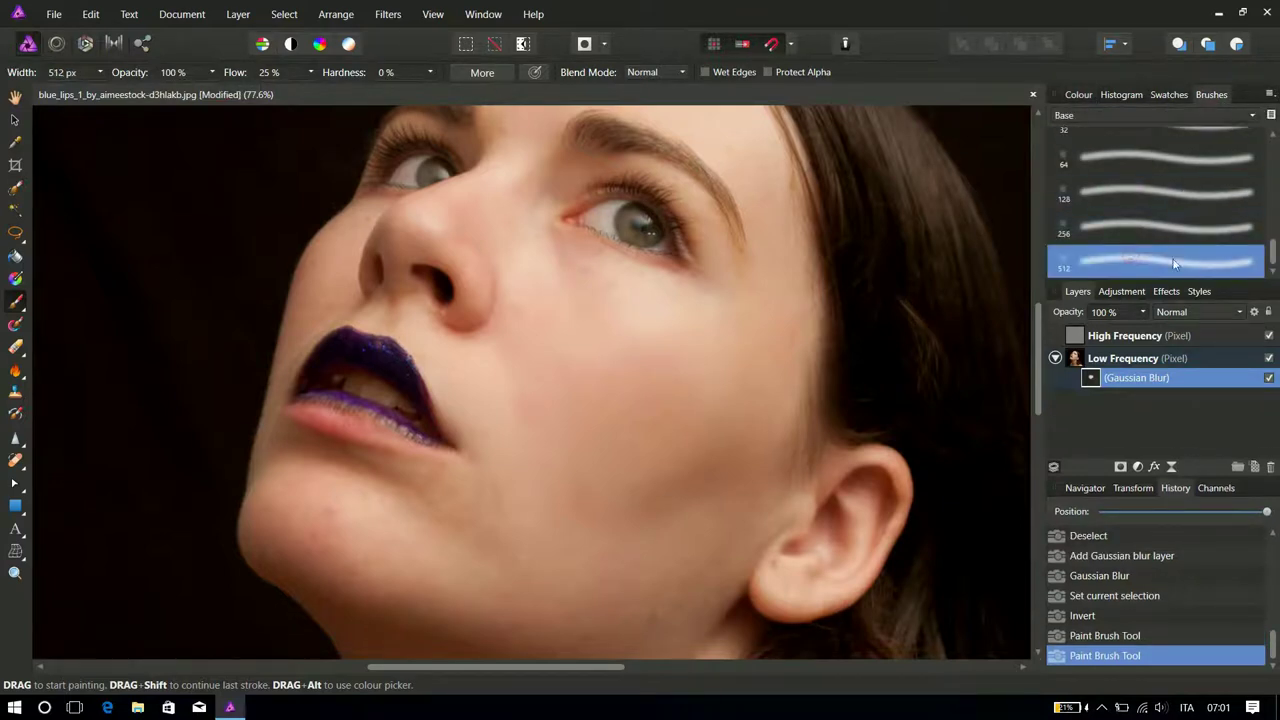
mouse_move(560, 416)
mouse_down()
mouse_move(583, 368)
mouse_move(570, 357)
mouse_move(697, 382)
mouse_move(720, 360)
mouse_move(628, 555)
mouse_move(649, 529)
mouse_move(613, 579)
mouse_move(636, 589)
mouse_move(575, 556)
mouse_move(507, 546)
mouse_move(494, 529)
mouse_move(508, 534)
mouse_move(553, 489)
mouse_move(596, 495)
mouse_move(599, 465)
mouse_move(644, 461)
mouse_move(600, 407)
mouse_up()
Shrink the brush to 193.1 px and paint the cheek beside the lips and below the eye.
key(bracketleft)
key(bracketleft)
key(bracketleft)
key(bracketleft)
key(bracketleft)
key(bracketleft)
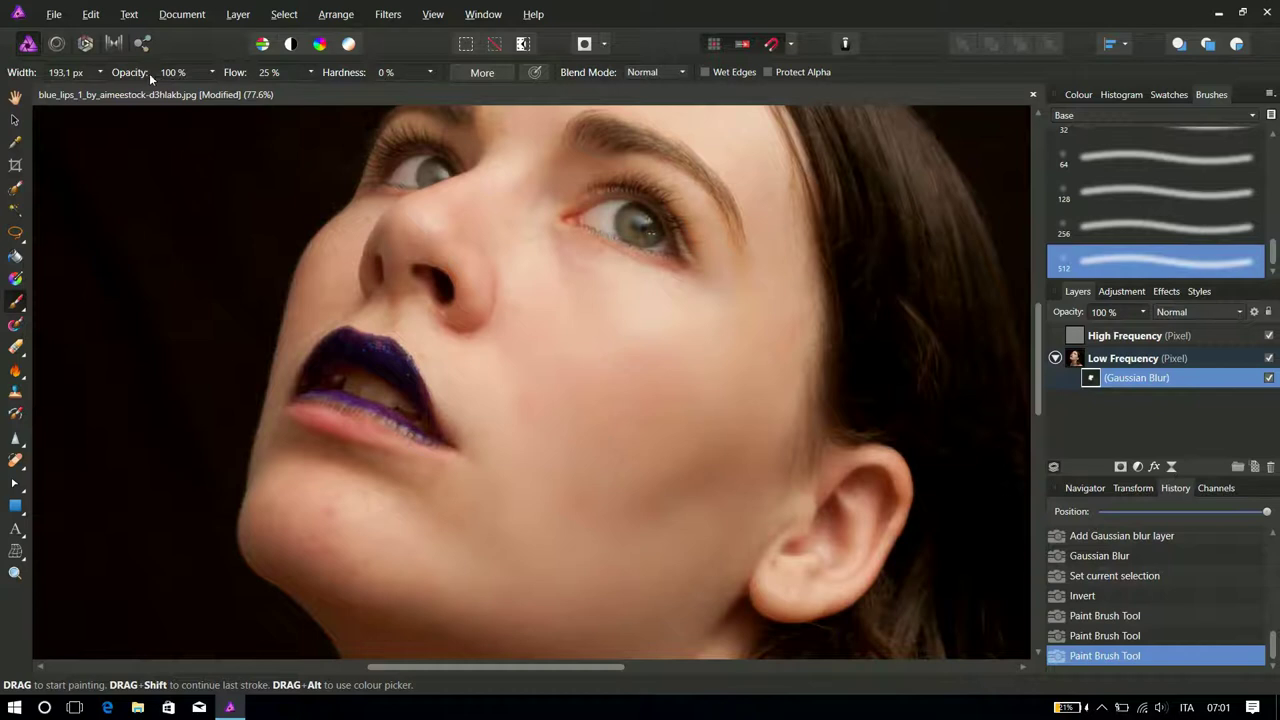
scroll(622, 410, up, 5)
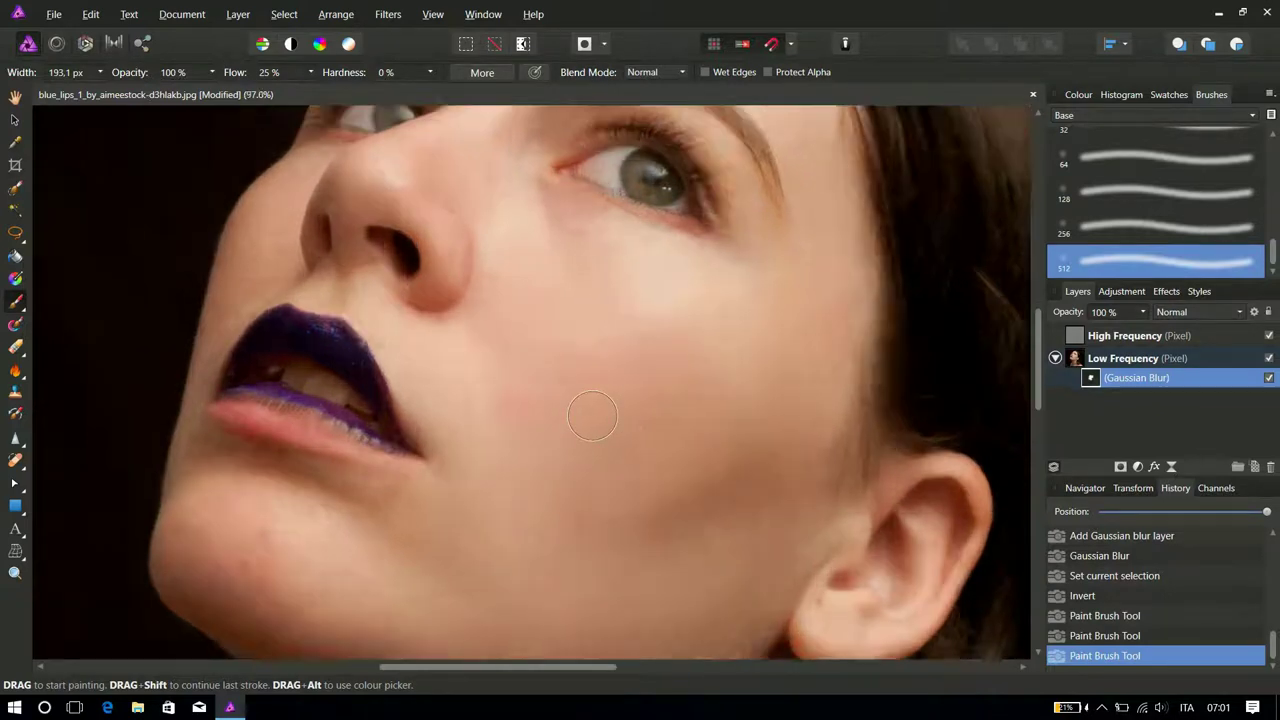
mouse_move(300, 329)
mouse_down()
mouse_move(286, 349)
mouse_move(280, 337)
mouse_up()
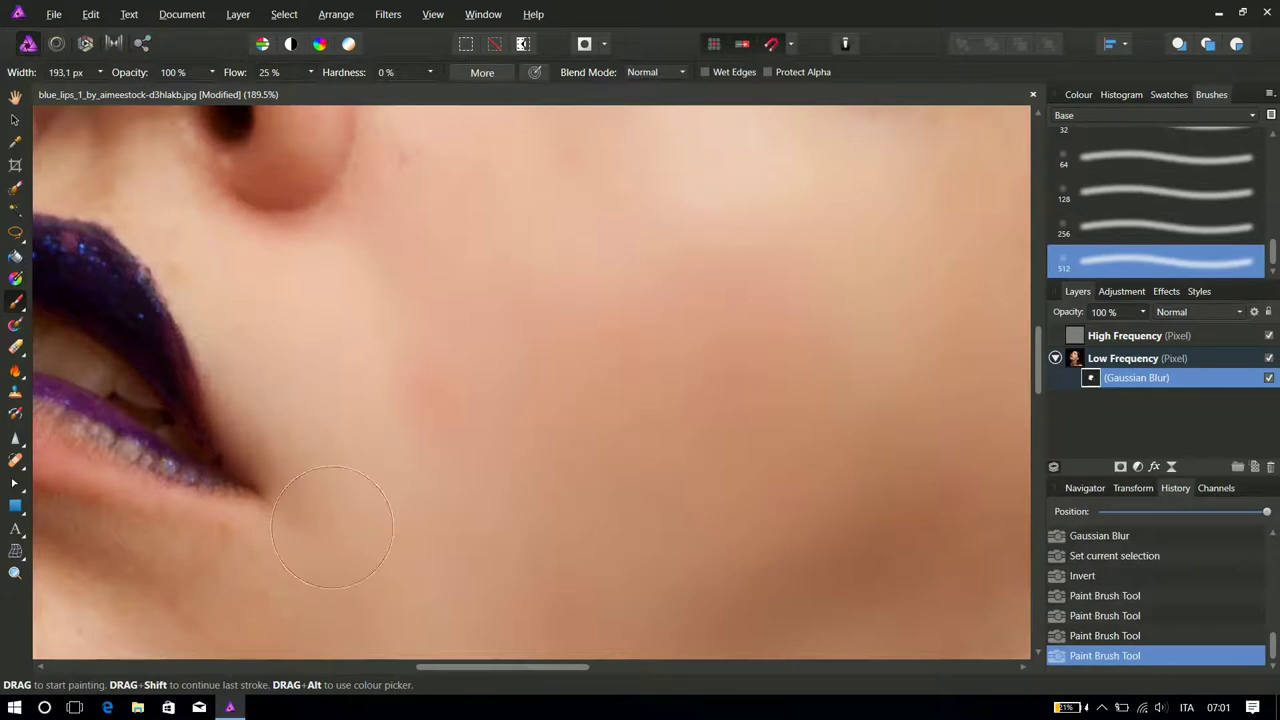
scroll(518, 527, up, 5)
mouse_move(414, 534)
mouse_down()
mouse_move(418, 454)
mouse_move(408, 524)
mouse_up()
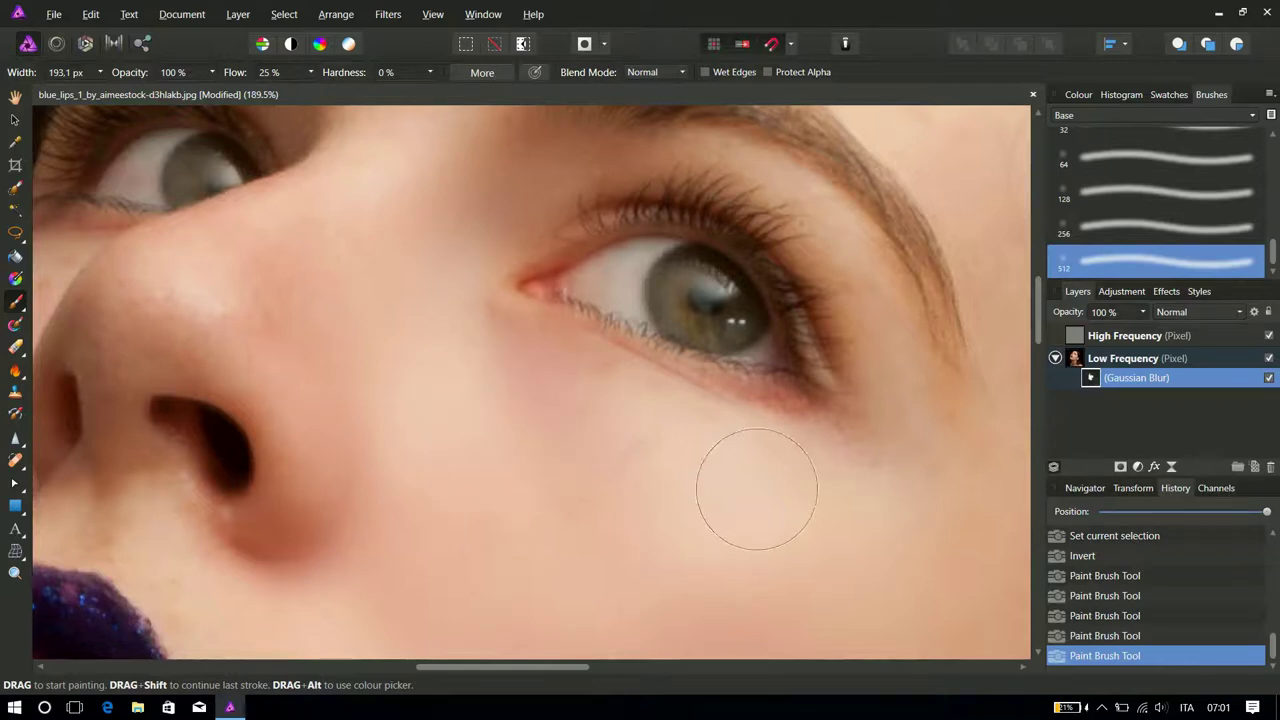
click(15, 460)
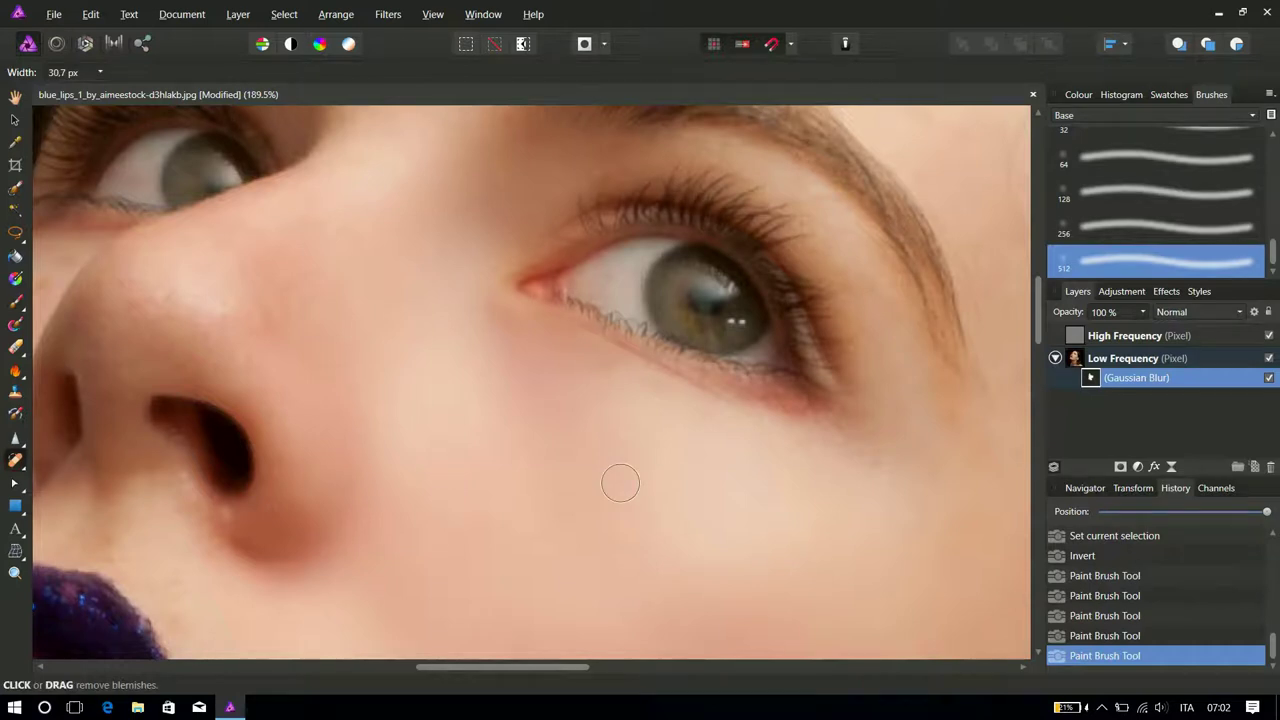
With a 93.9 px brush, heal four spots on the cheek and nose bridge on the Low Frequency layer.
key(bracketright)
key(bracketright)
key(bracketright)
key(bracketright)
key(bracketright)
click(1075, 362)
click(566, 427)
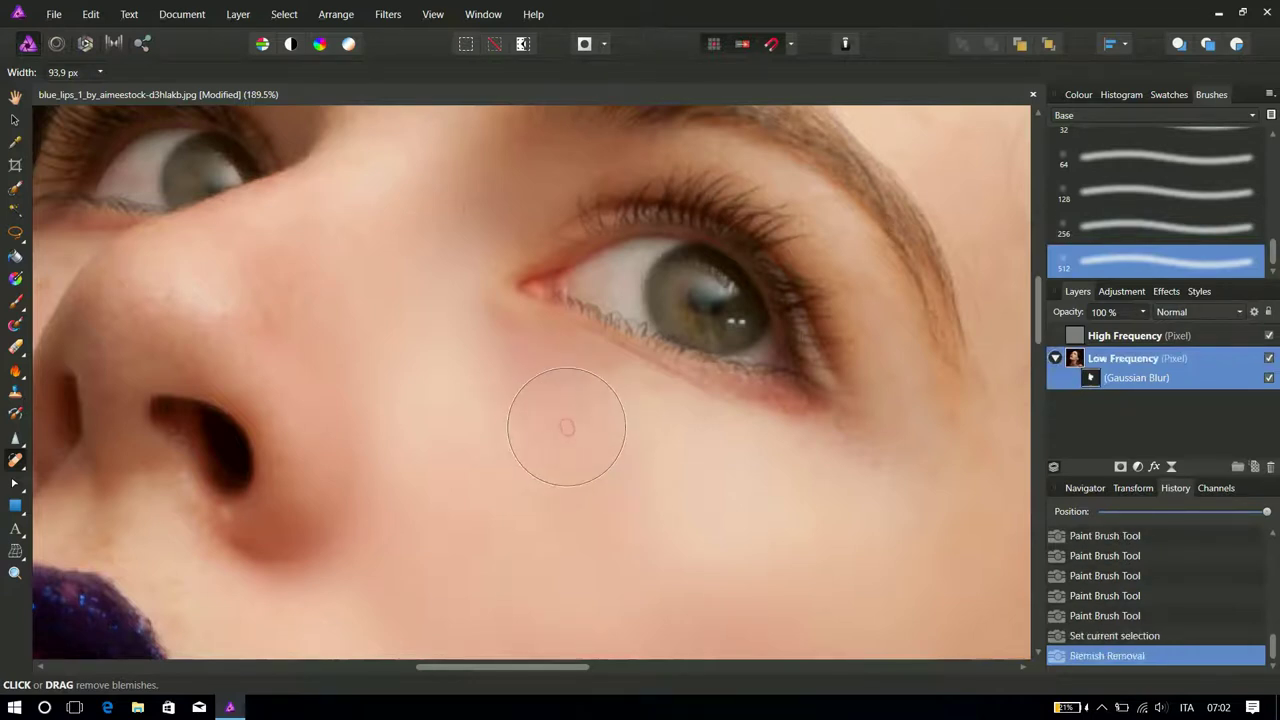
click(444, 222)
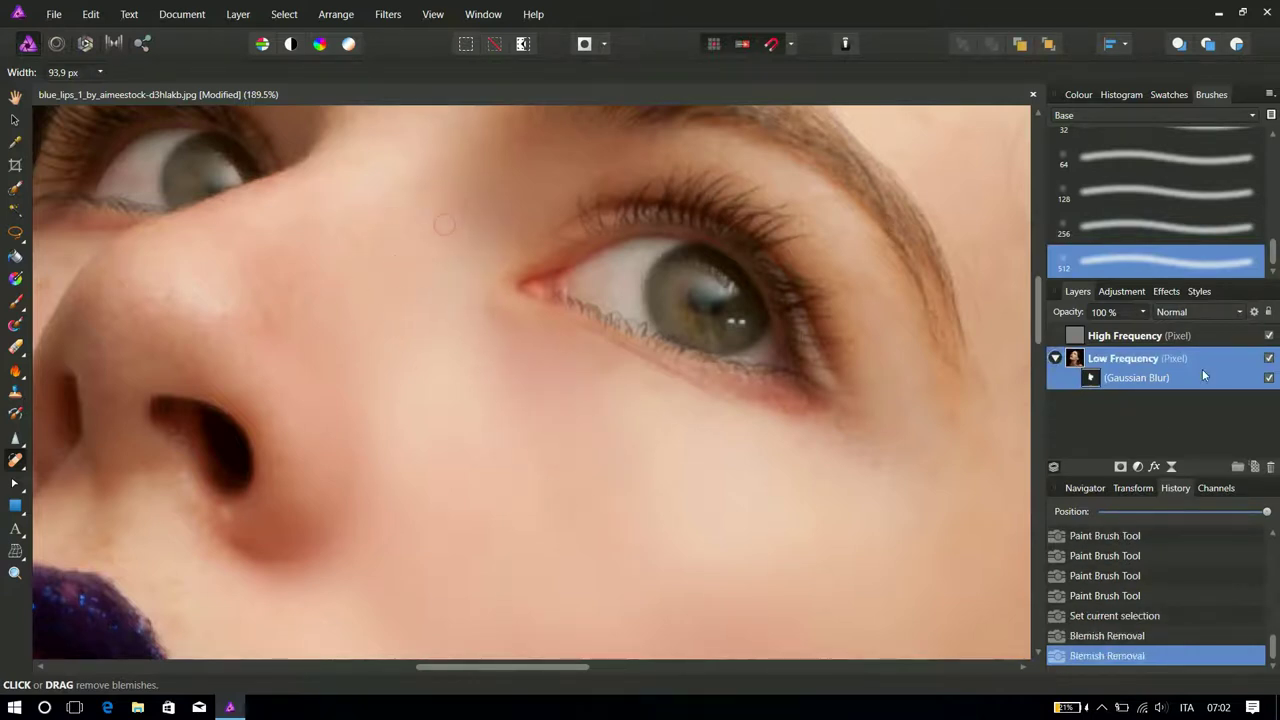
click(571, 417)
click(452, 235)
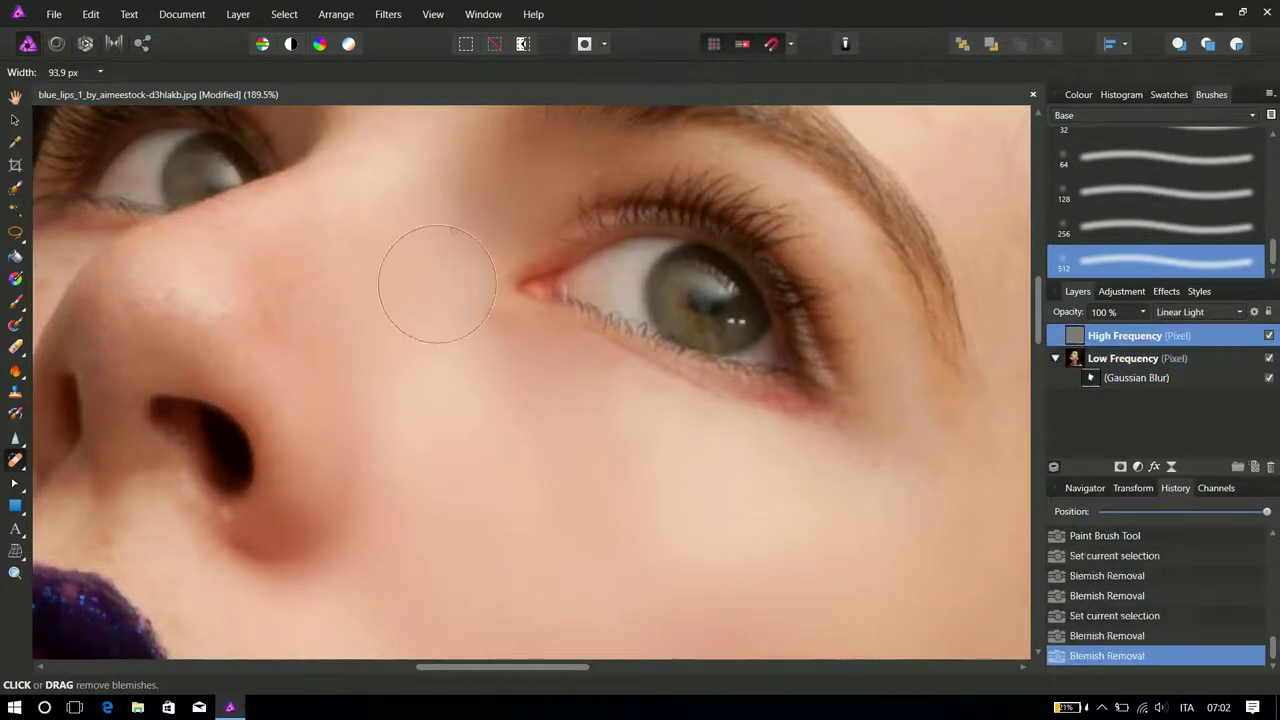
click(1080, 384)
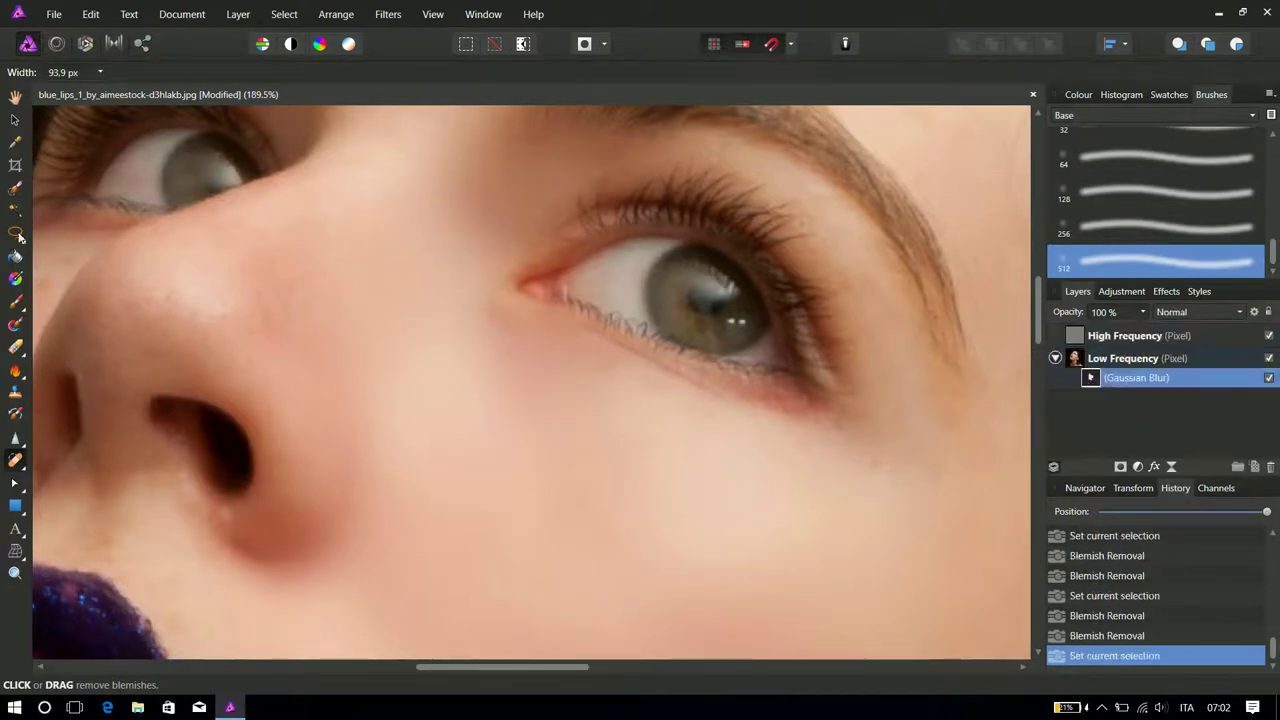
click(17, 301)
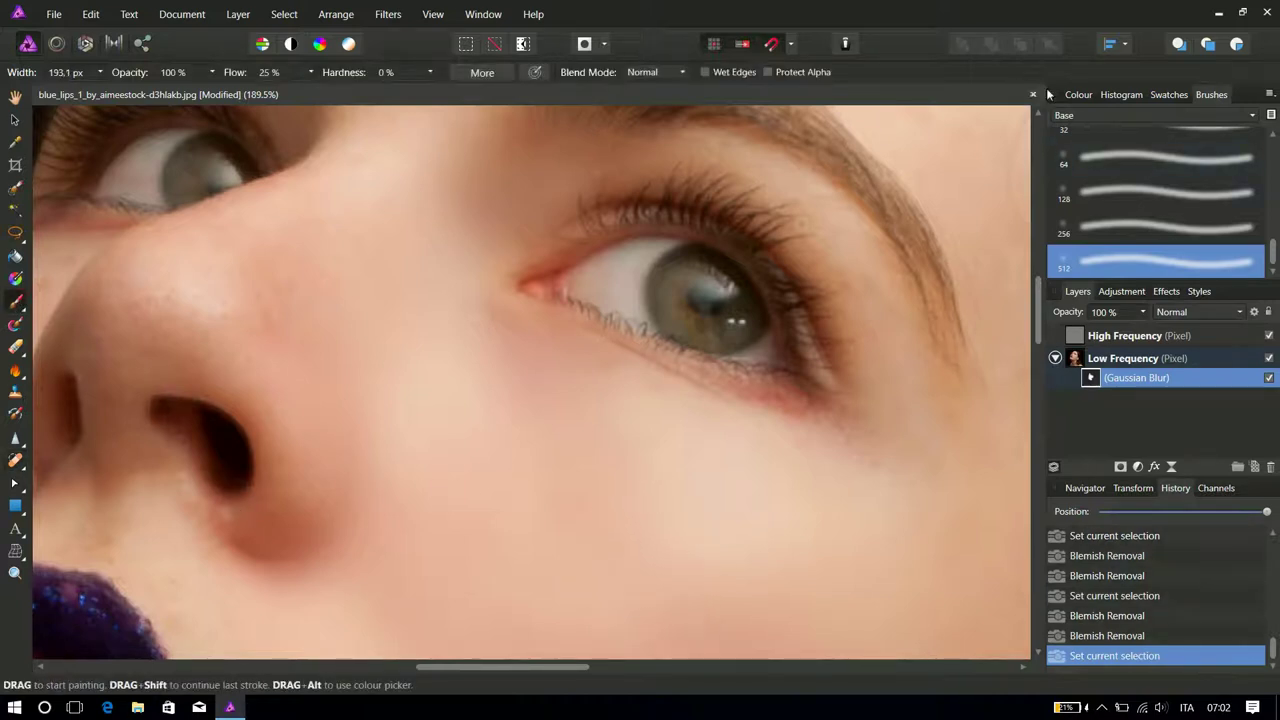
Paint soft strokes to even the skin tone over the cheek, nose and temple.
click(1077, 95)
mouse_move(414, 529)
mouse_down()
mouse_move(352, 333)
mouse_move(293, 294)
mouse_move(209, 277)
mouse_up()
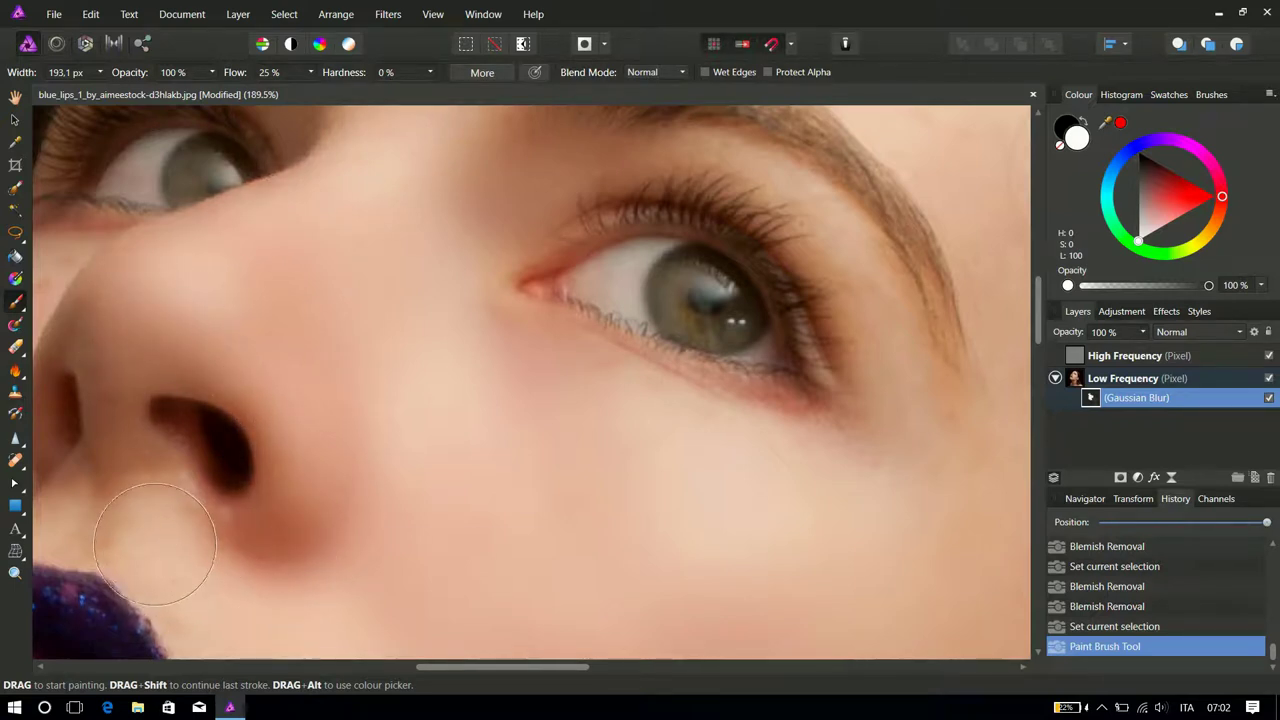
scroll(514, 514, down, 2)
mouse_move(908, 380)
mouse_down()
mouse_move(893, 351)
mouse_move(844, 358)
mouse_move(867, 354)
mouse_move(844, 375)
mouse_move(787, 388)
mouse_move(823, 386)
mouse_move(796, 360)
mouse_move(728, 342)
mouse_move(800, 343)
mouse_move(695, 329)
mouse_up()
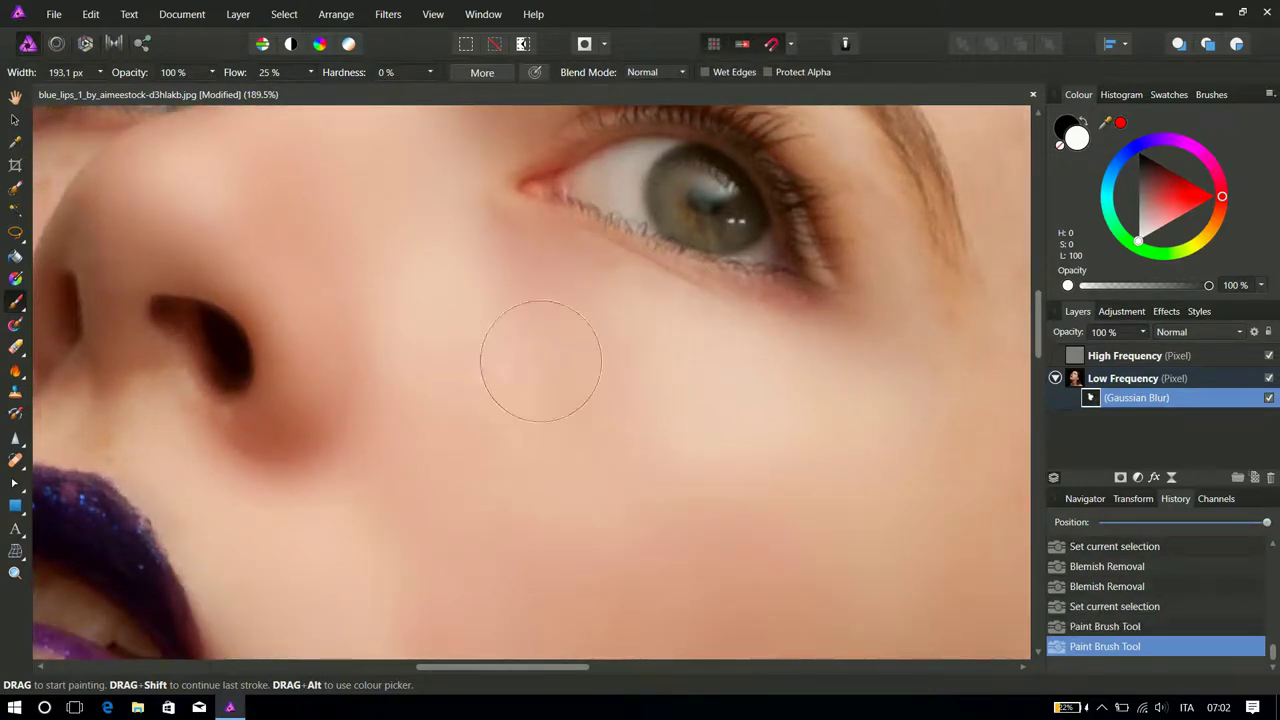
scroll(551, 400, down, 5)
drag(756, 321, 754, 355)
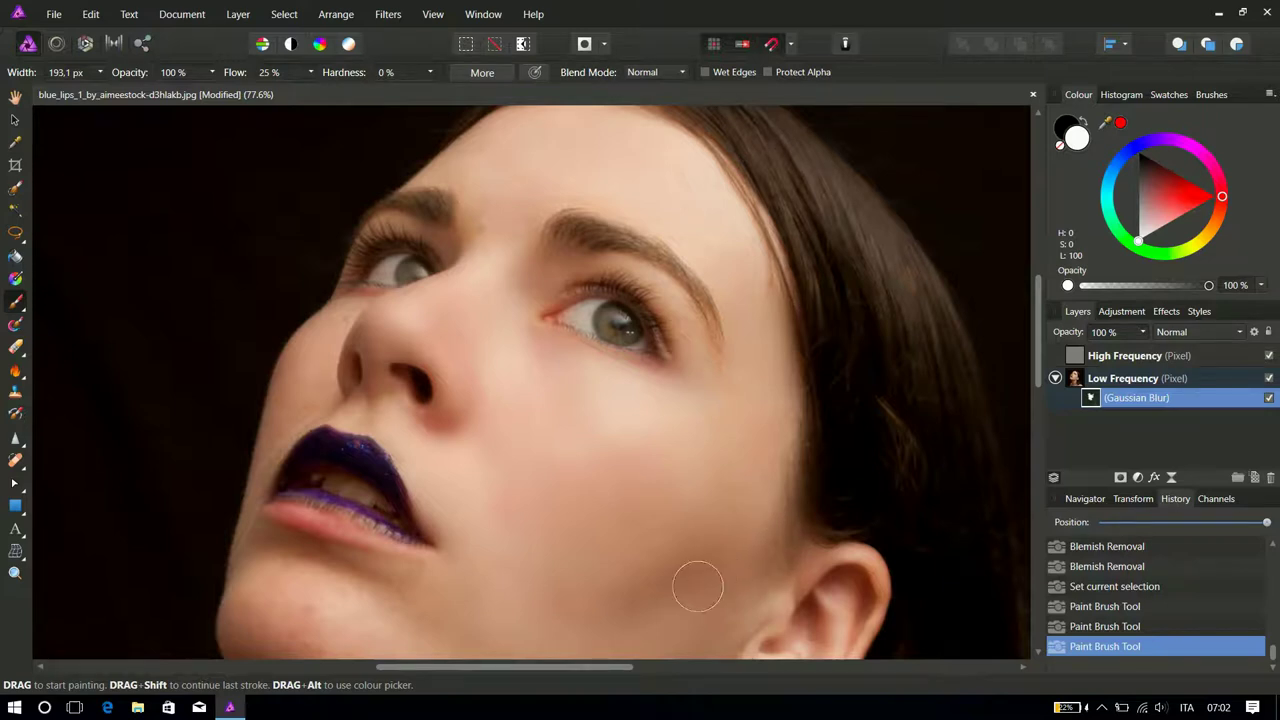
Even out the skin beside the ear and the reddish blotches on the chin.
scroll(701, 484, down, 3)
click(744, 436)
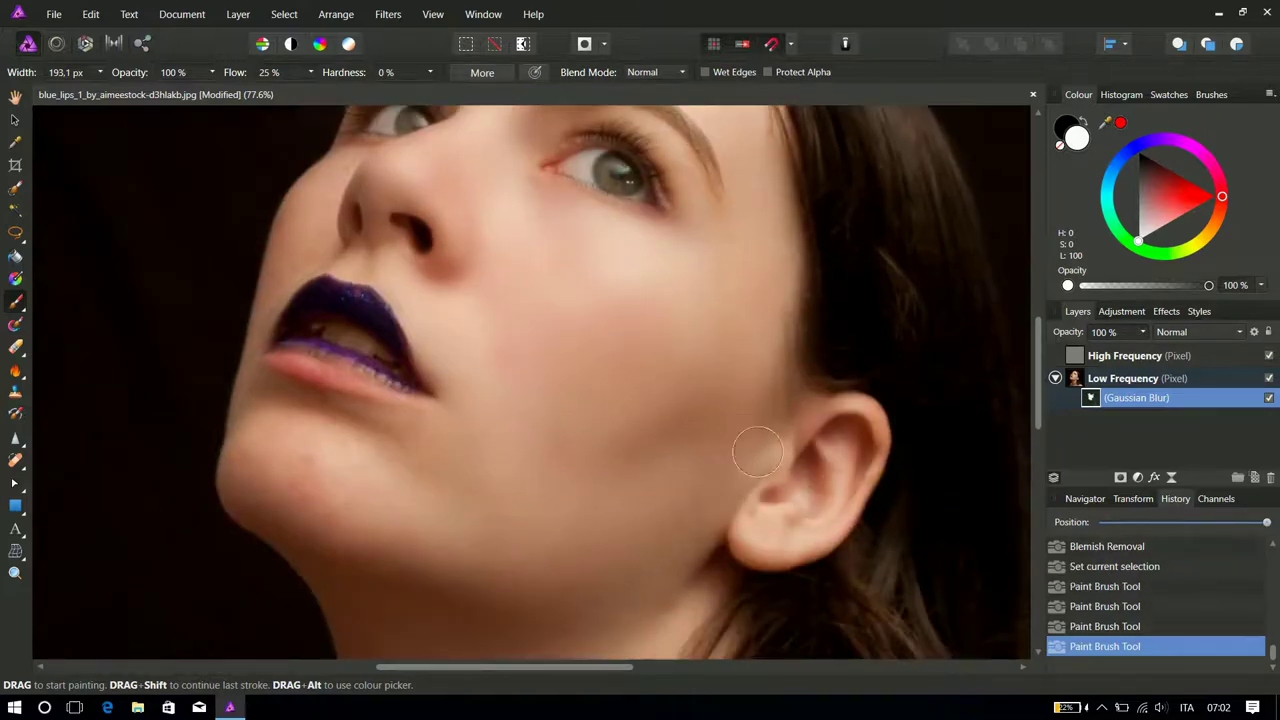
click(393, 436)
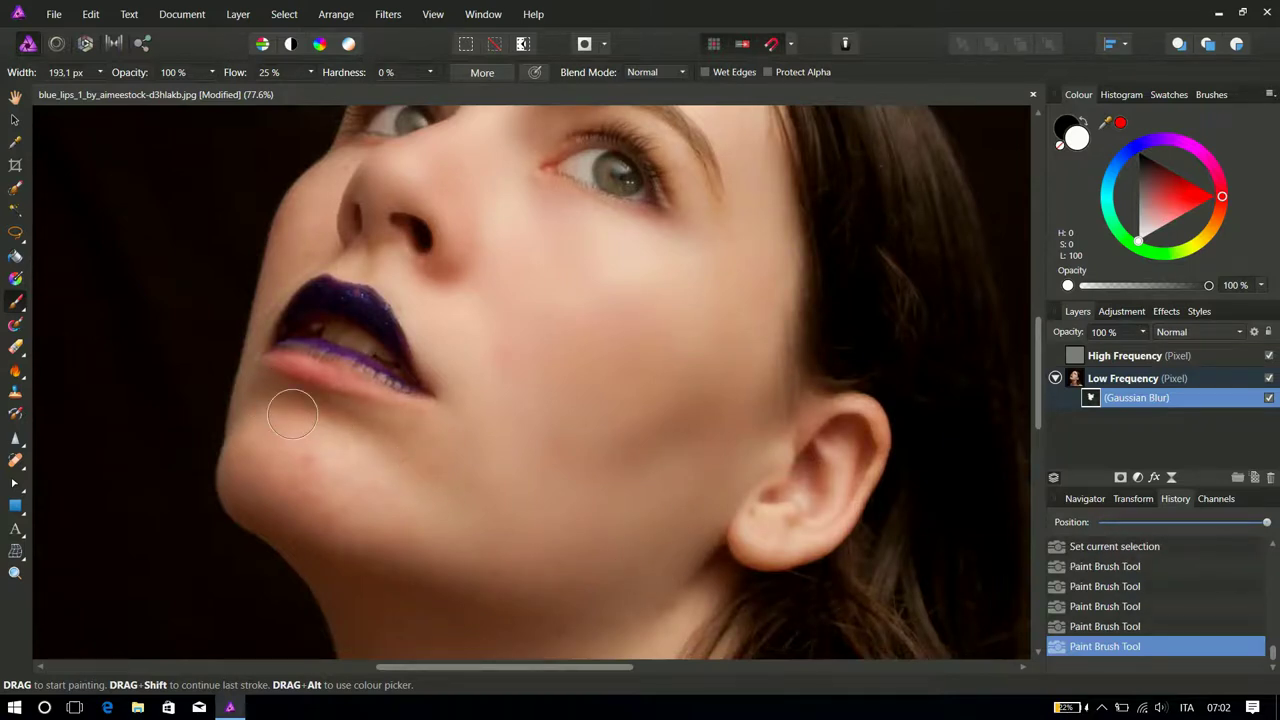
scroll(402, 452, up, 3)
drag(400, 428, 428, 423)
mouse_move(257, 548)
mouse_down()
mouse_move(138, 506)
mouse_move(196, 541)
mouse_move(255, 594)
mouse_up()
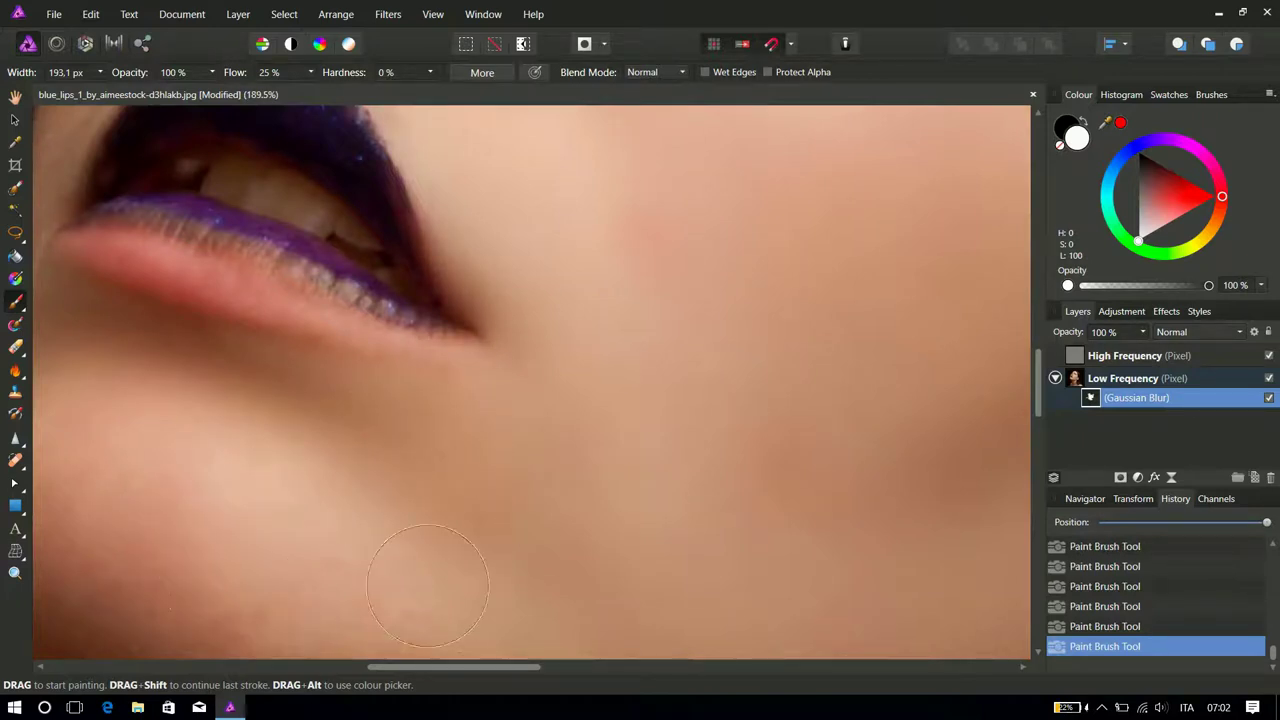
scroll(414, 556, down, 3)
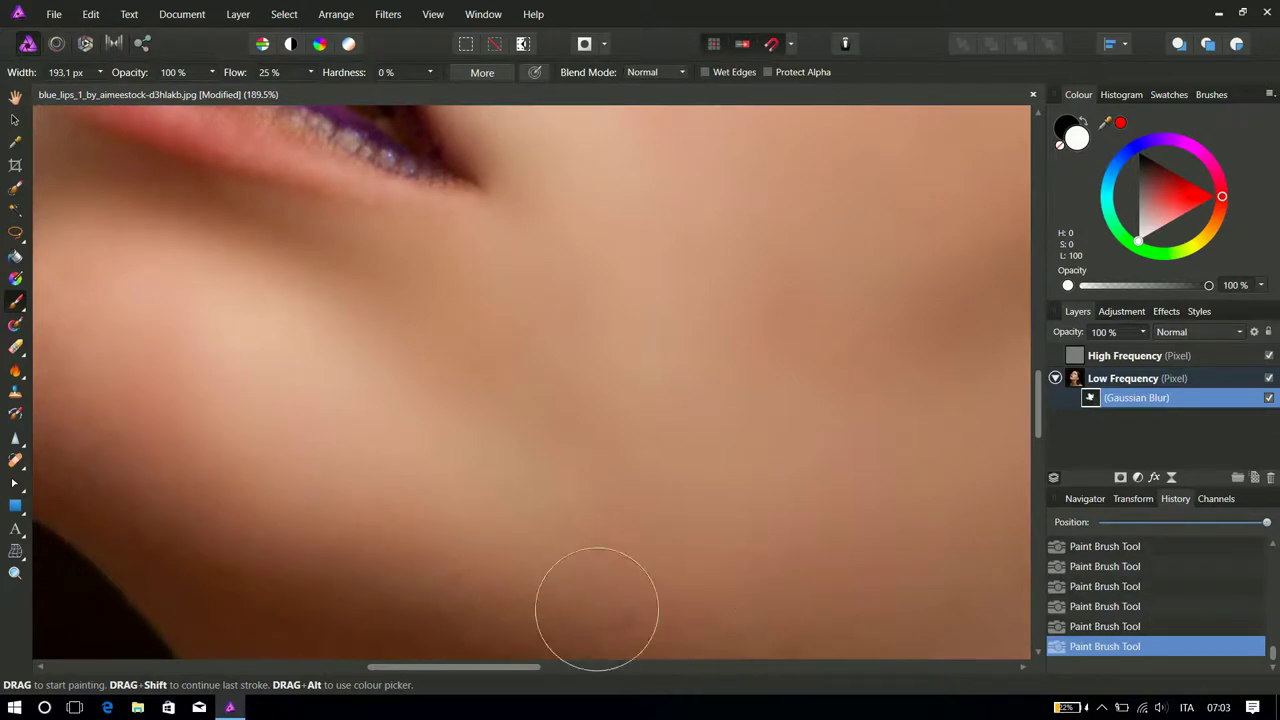
scroll(430, 535, down, 4)
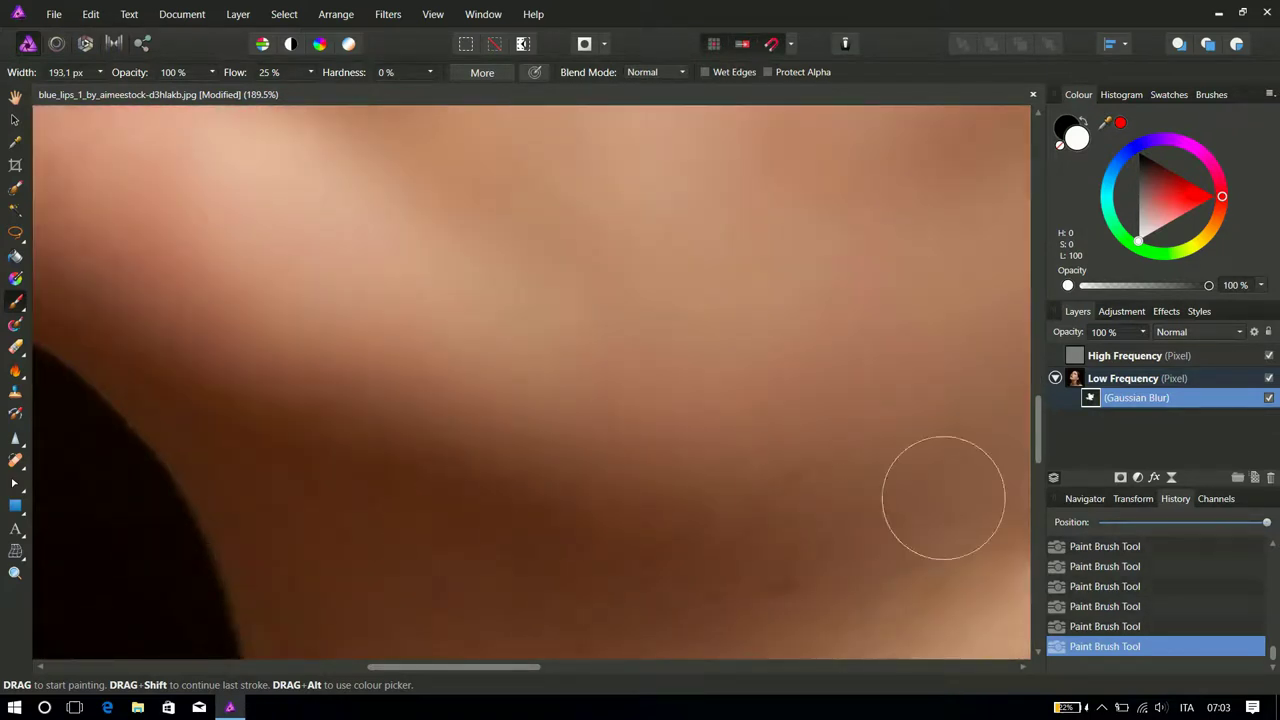
scroll(596, 450, up, 3)
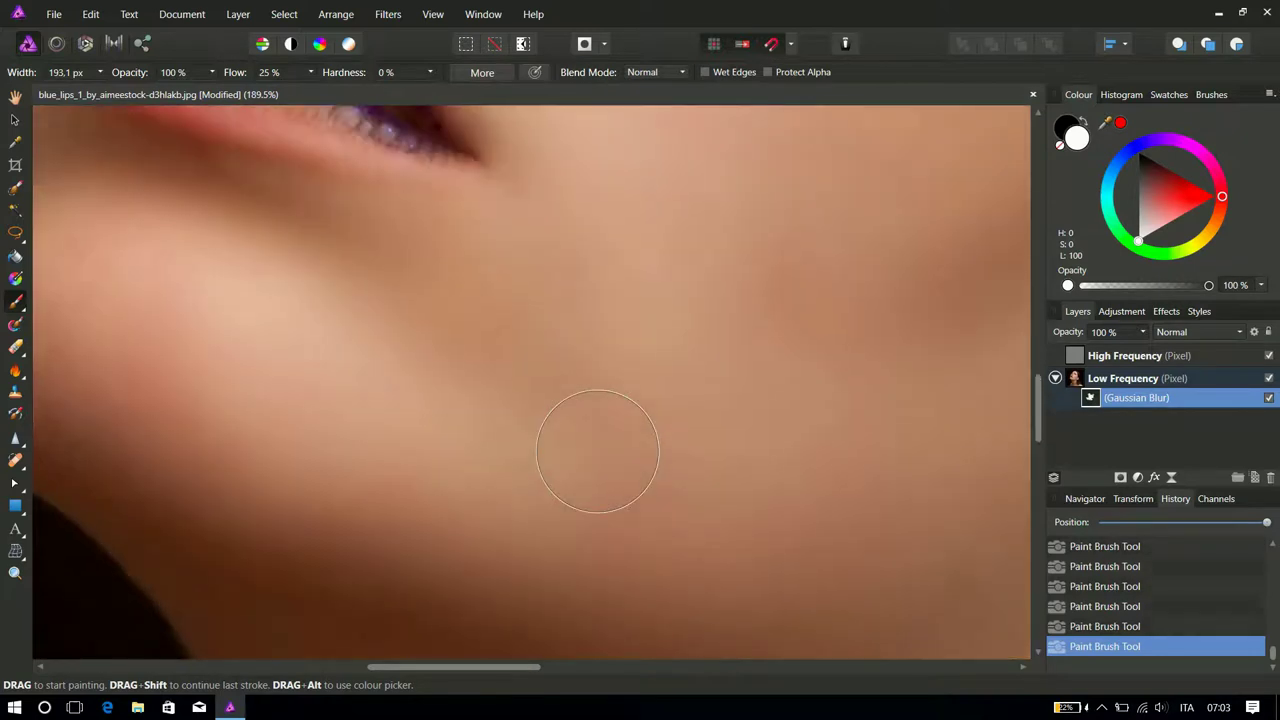
scroll(531, 484, up, 3)
scroll(531, 484, up, 1)
scroll(520, 470, left, 5)
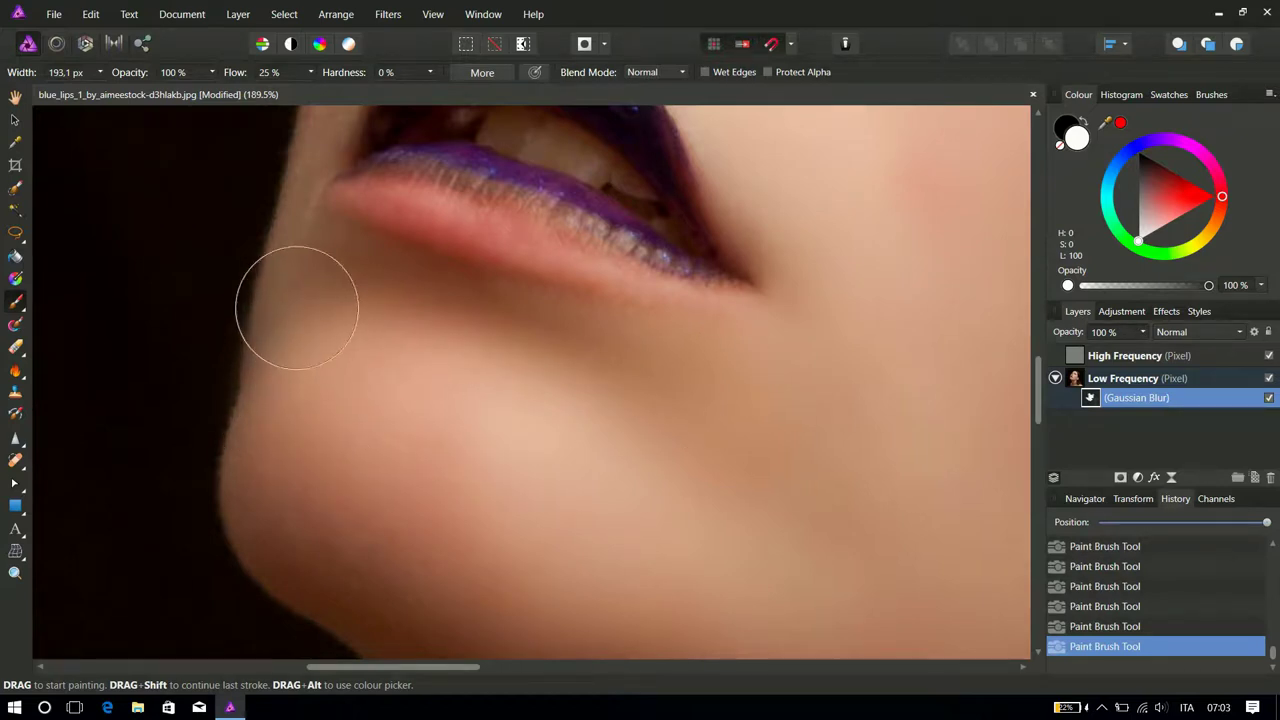
scroll(482, 550, down, 6)
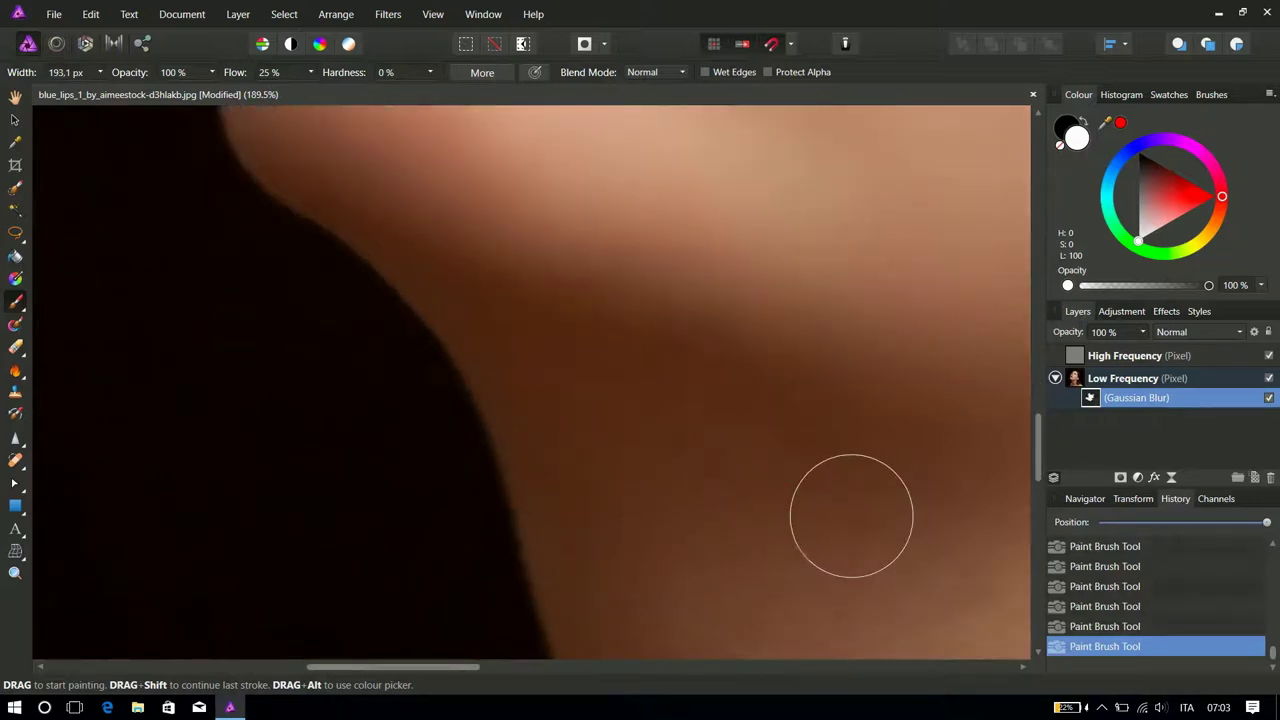
scroll(686, 434, up, 2)
scroll(680, 447, down, 8)
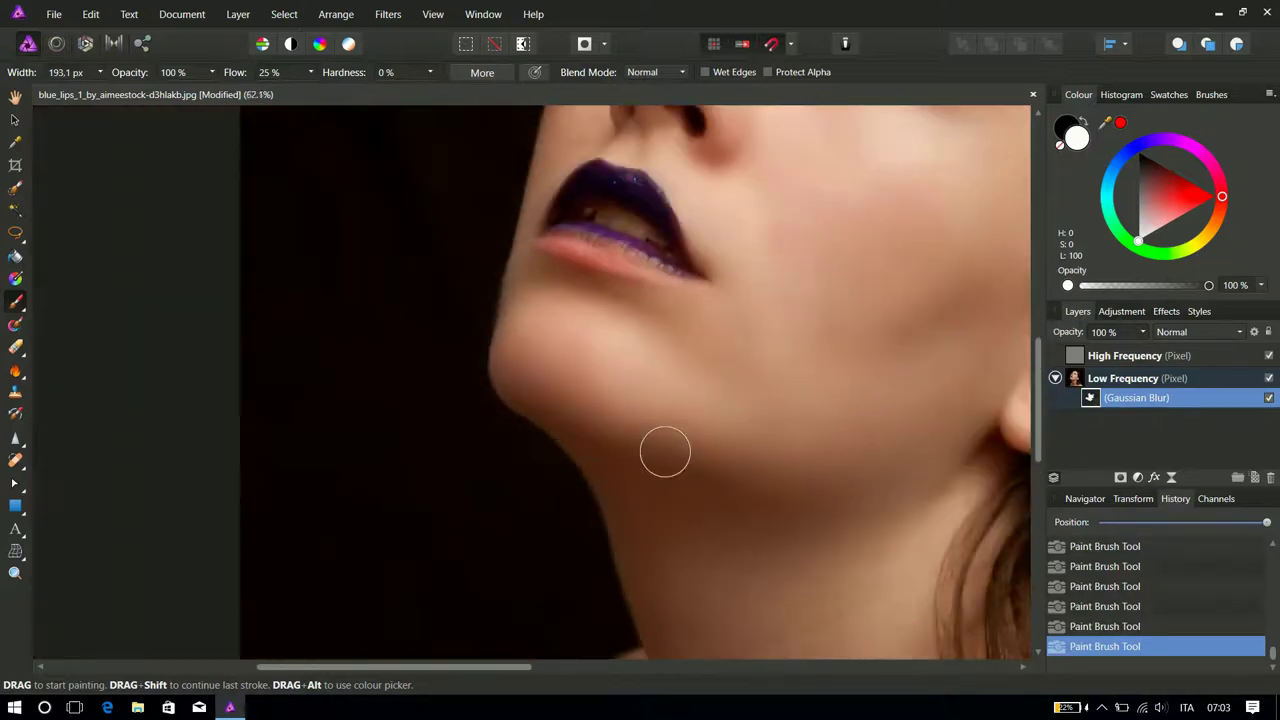
scroll(842, 389, up, 1)
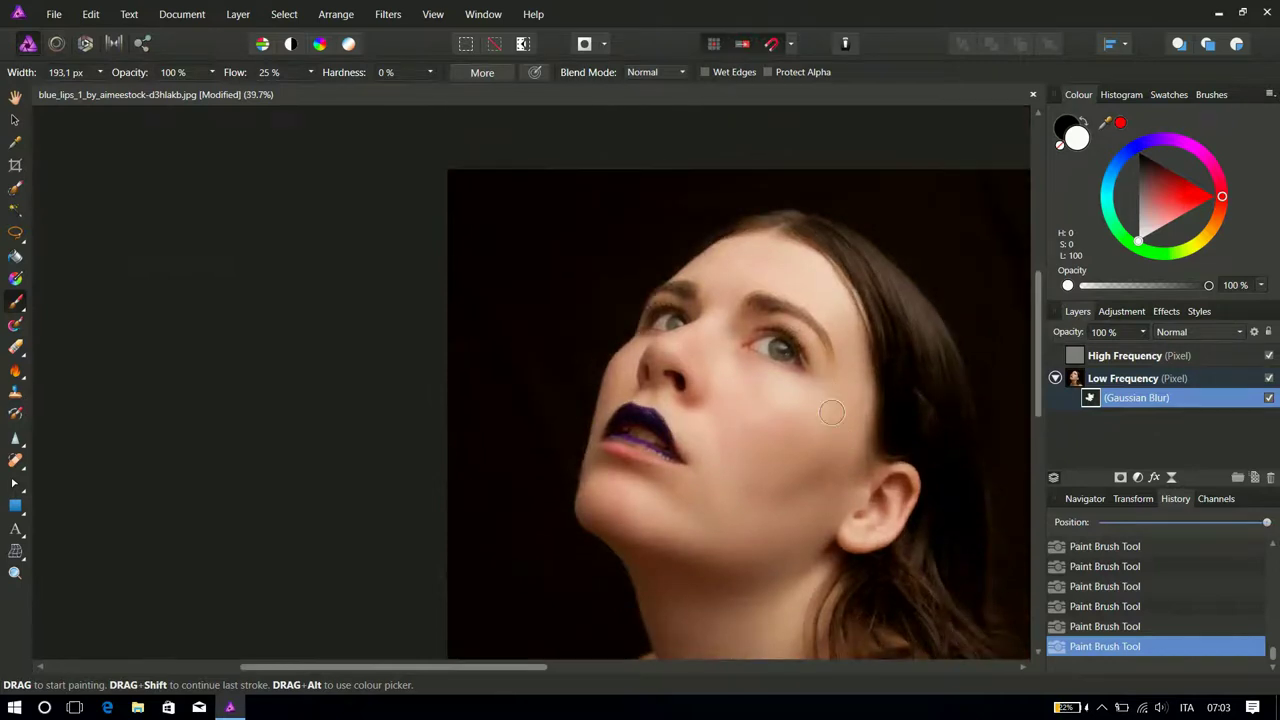
scroll(879, 351, up, 6)
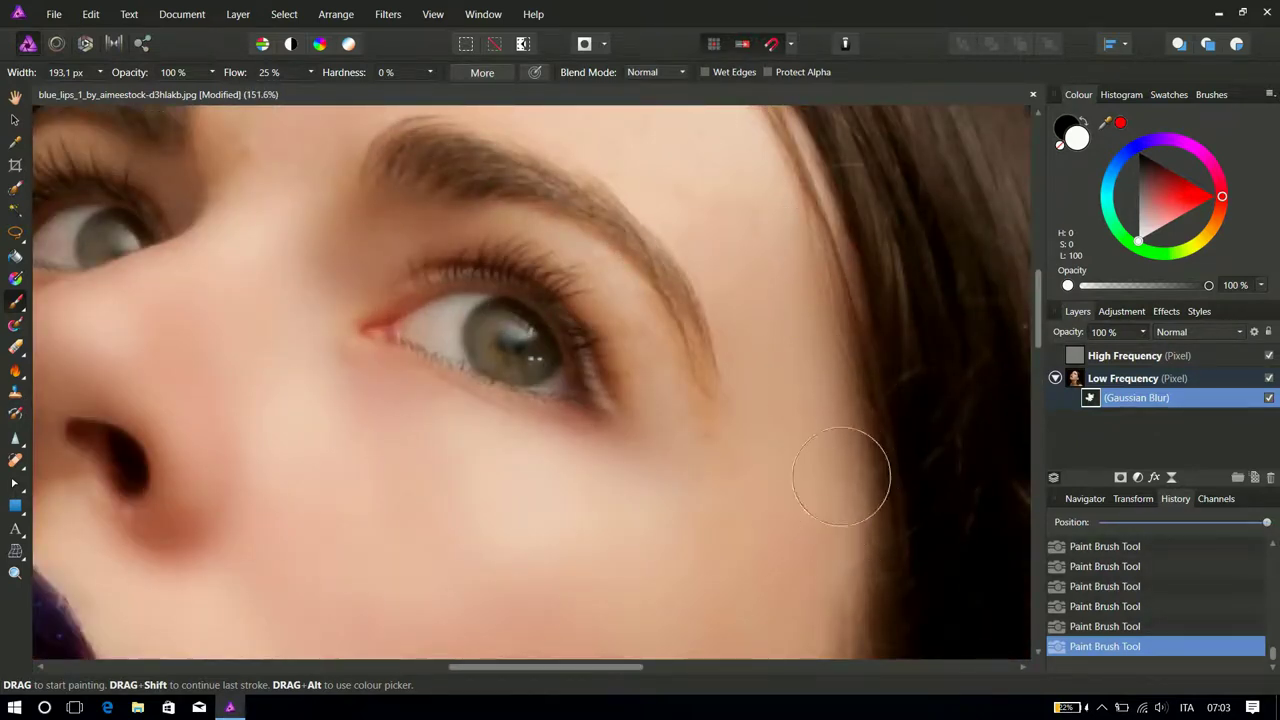
scroll(660, 537, down, 6)
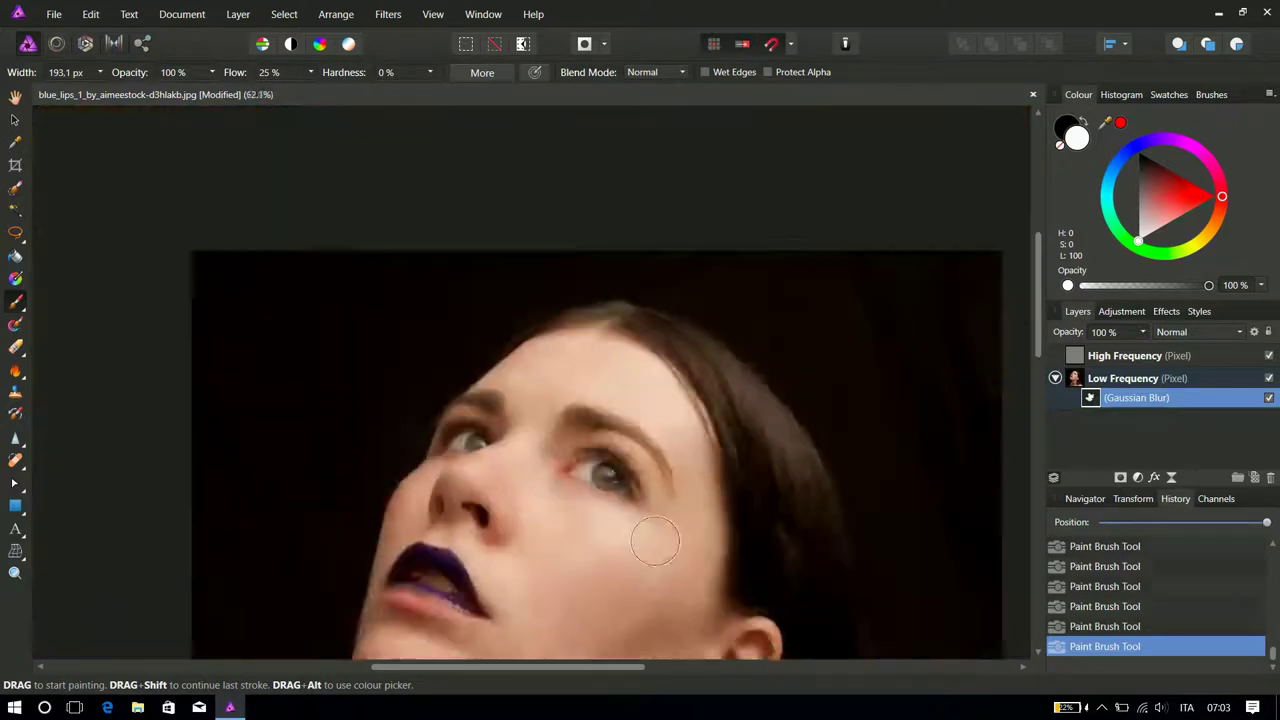
scroll(643, 387, up, 6)
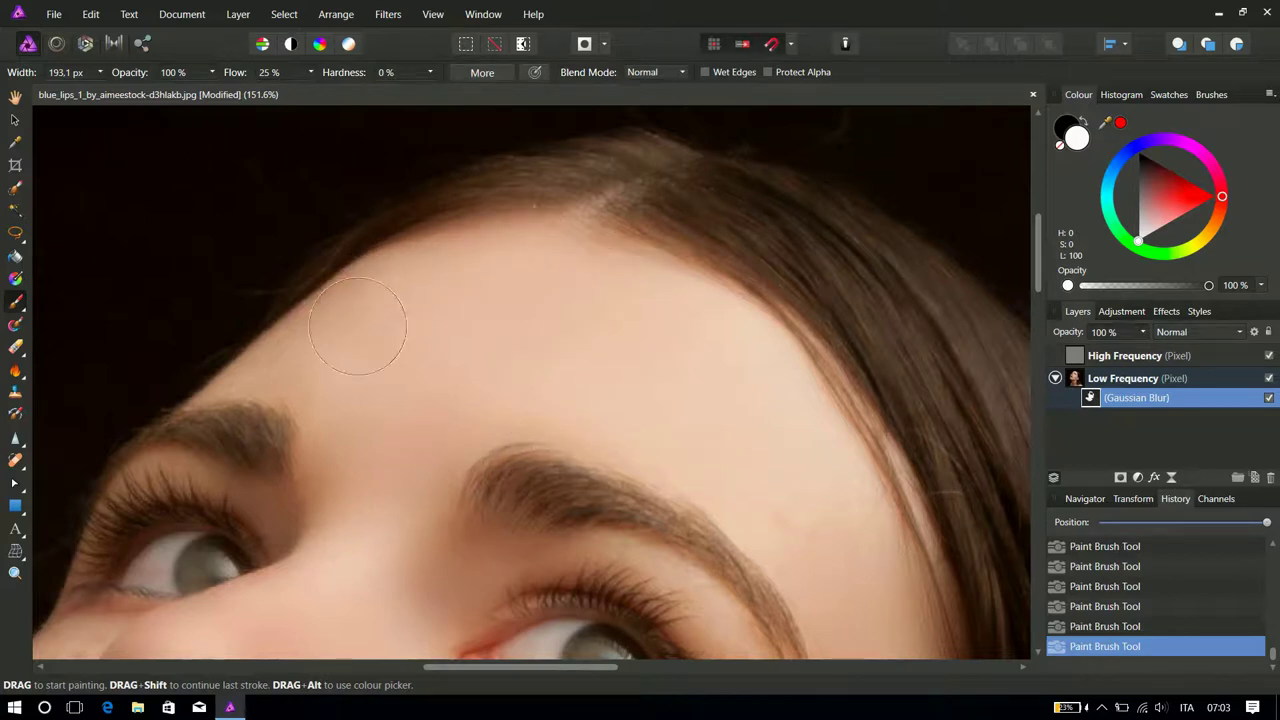
Reduce the brush to 85.7 px and move around the brows, eyes, nose and chin.
scroll(423, 371, down, 3)
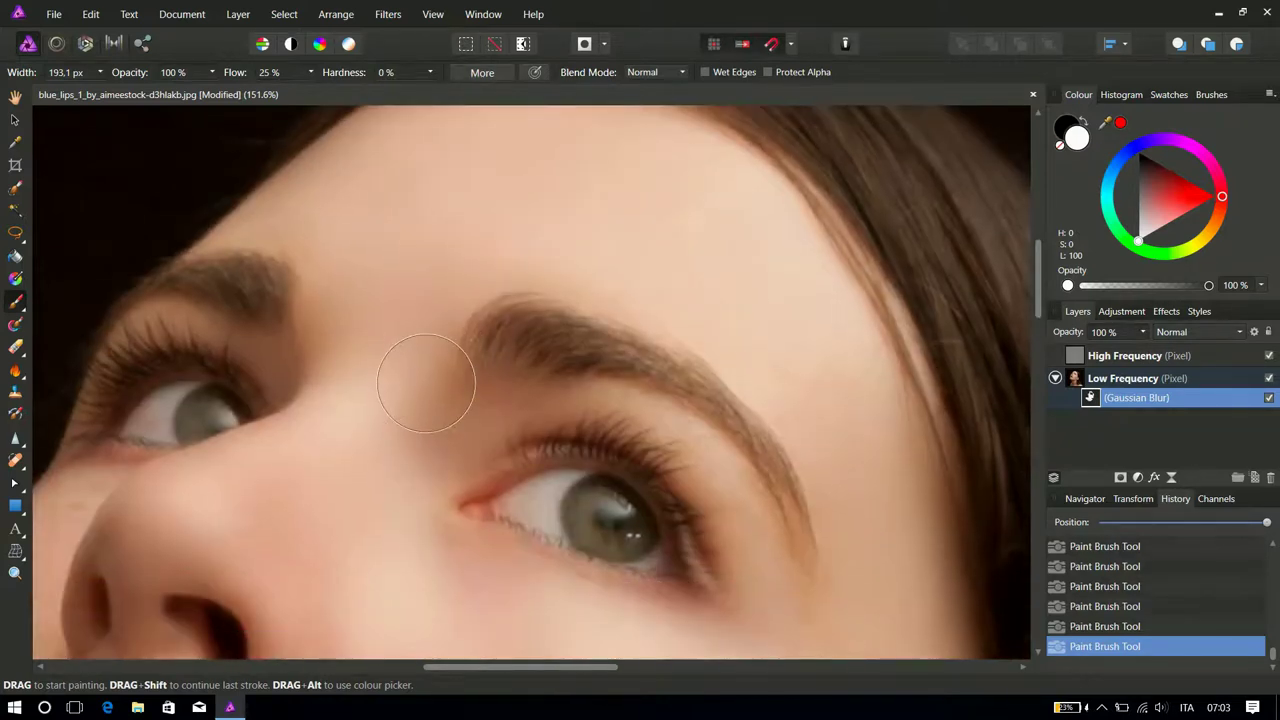
scroll(423, 386, up, 2)
key(bracketleft)
key(bracketleft)
key(bracketleft)
key(bracketleft)
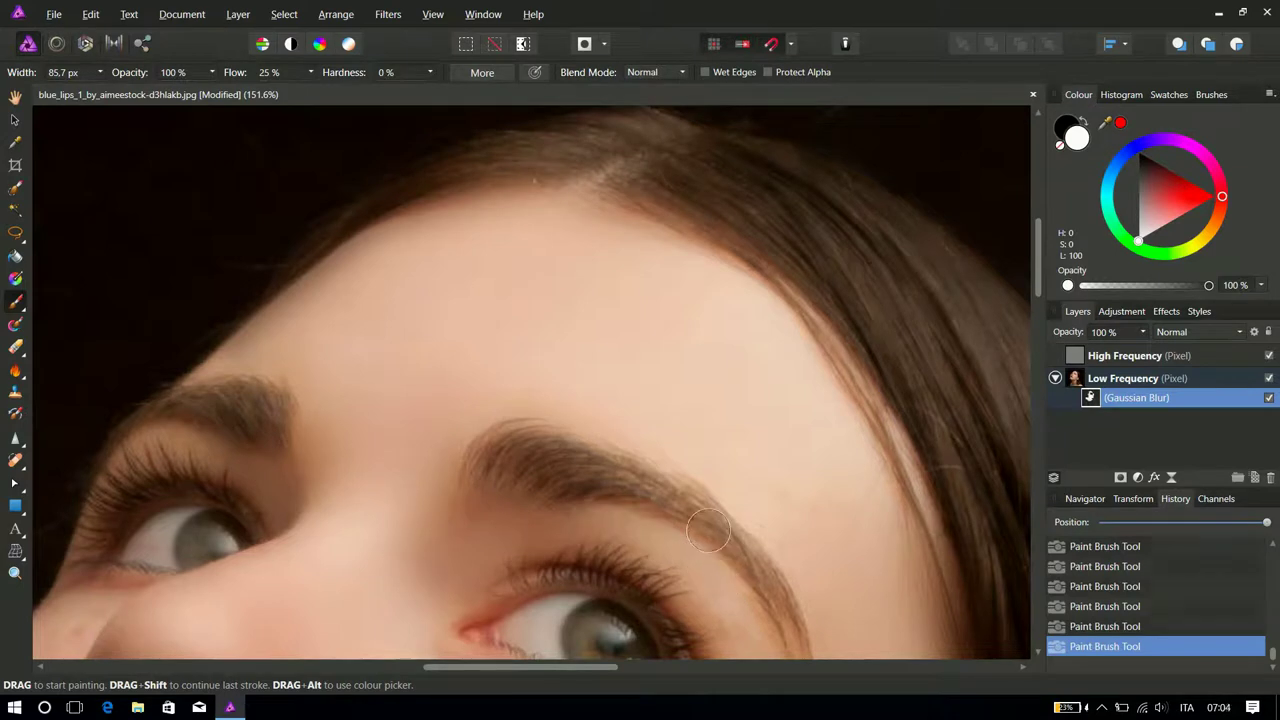
scroll(709, 541, down, 3)
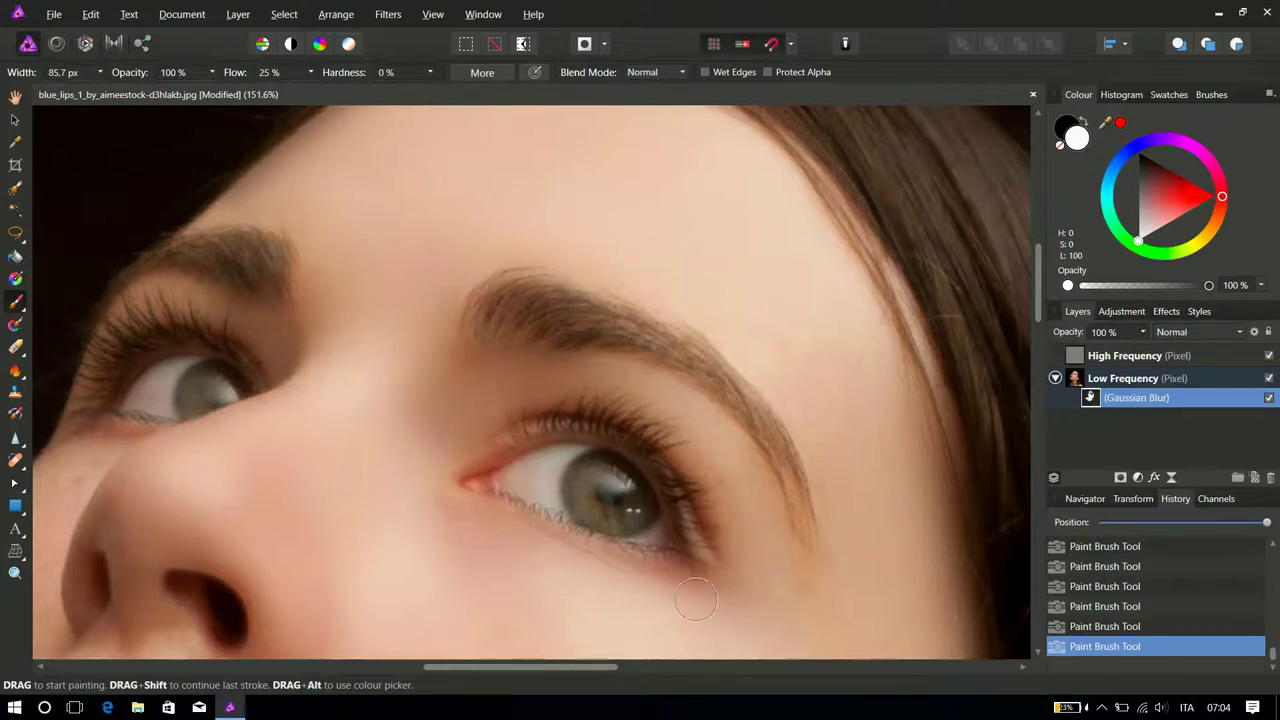
scroll(350, 465, left, 6)
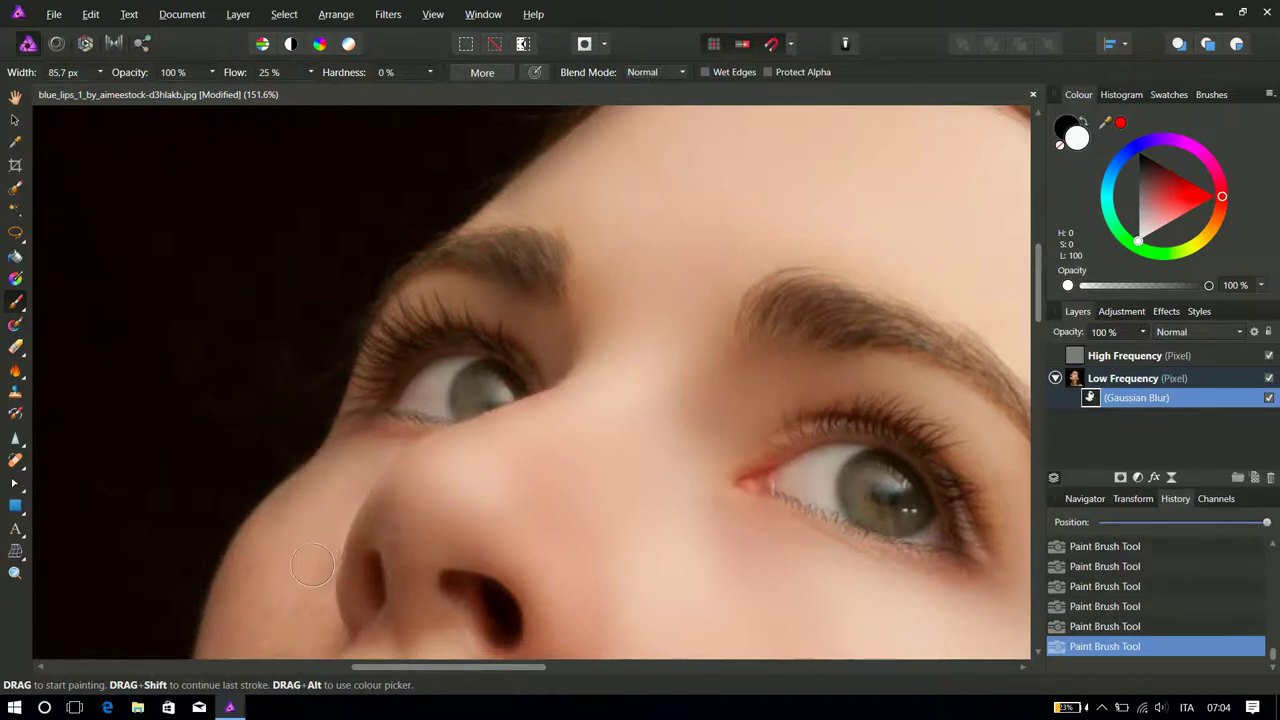
scroll(326, 551, down, 3)
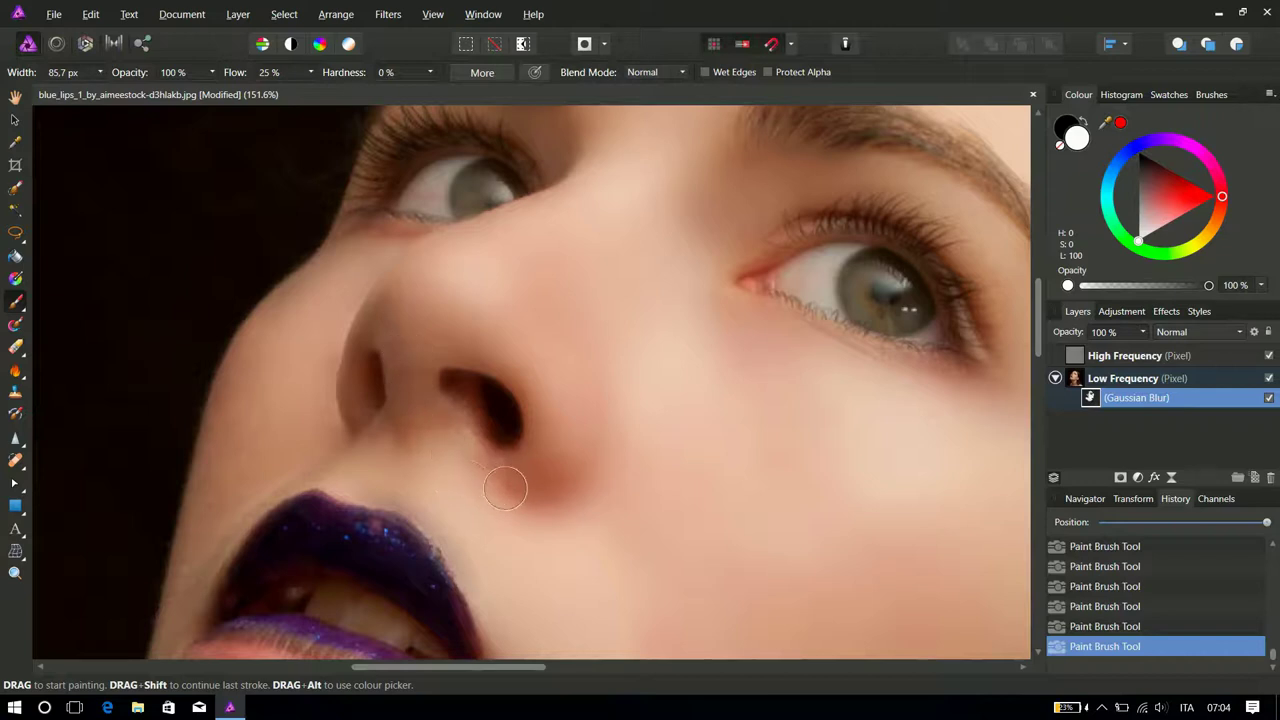
scroll(284, 463, down, 3)
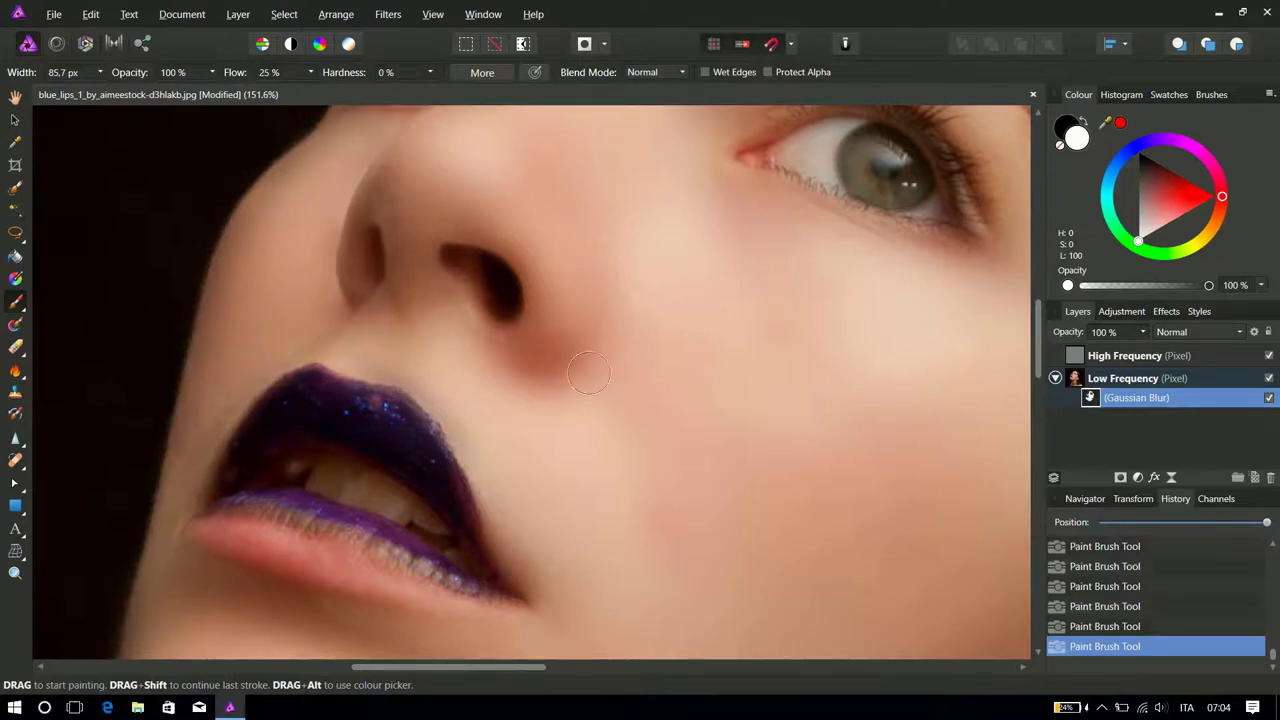
scroll(662, 382, down, 6)
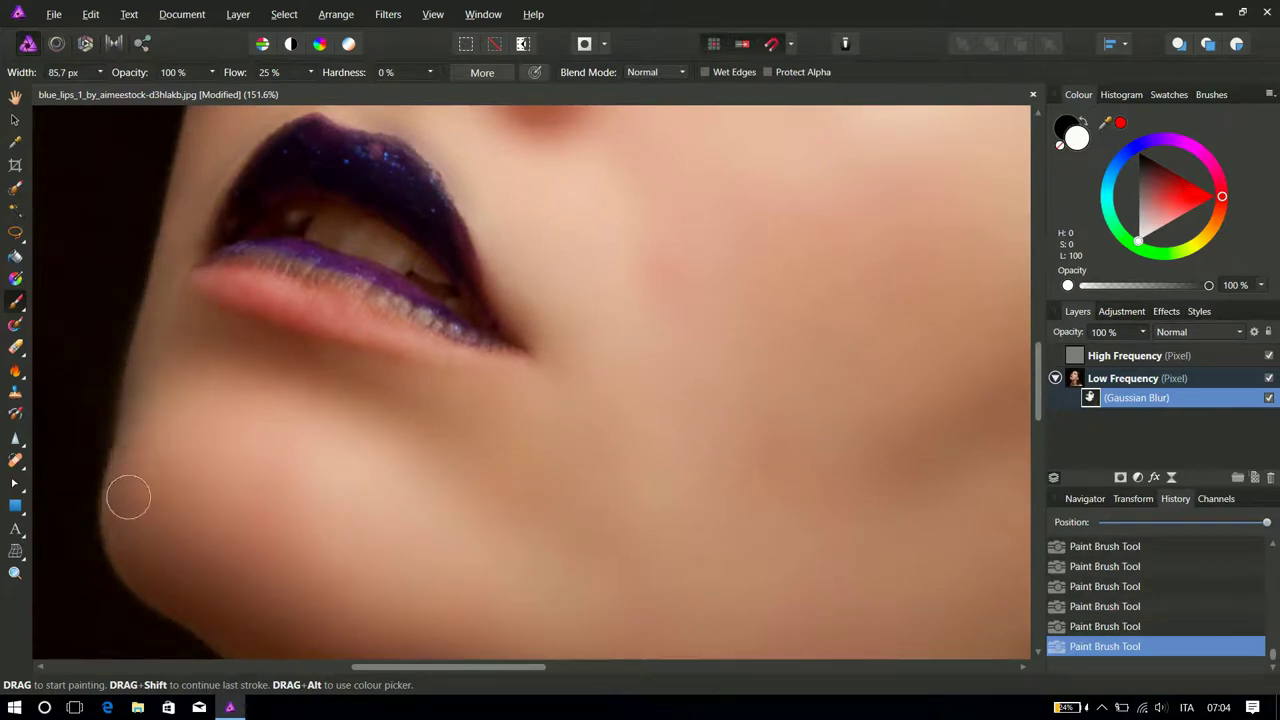
scroll(444, 456, down, 7)
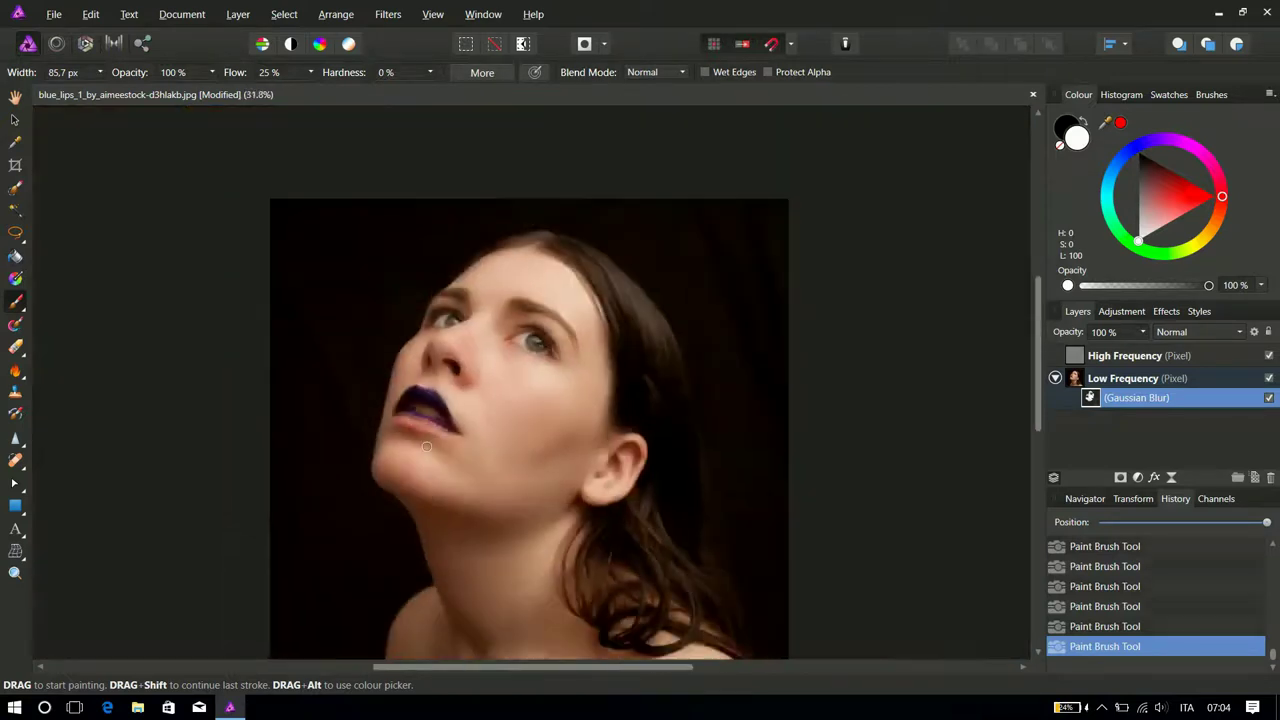
Enlarge the brush to 262.1 px for the broad neck area.
scroll(445, 467, down, 2)
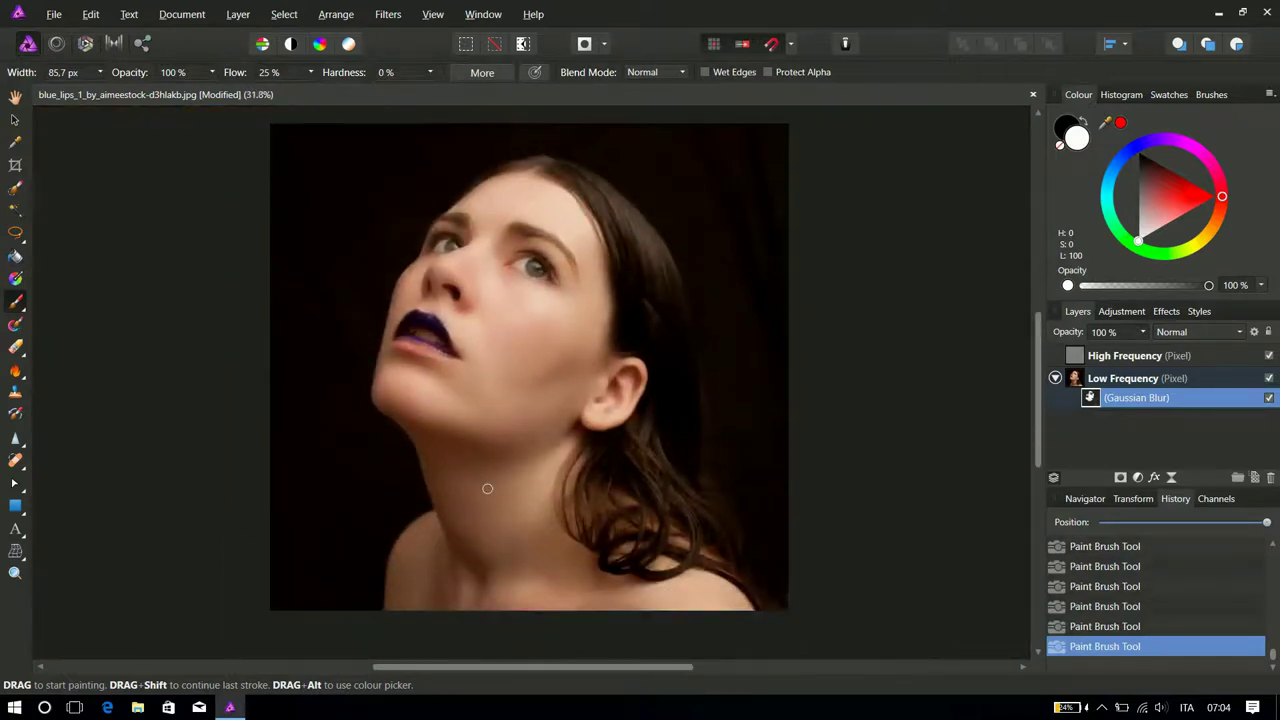
scroll(488, 487, down, 3)
scroll(505, 409, up, 6)
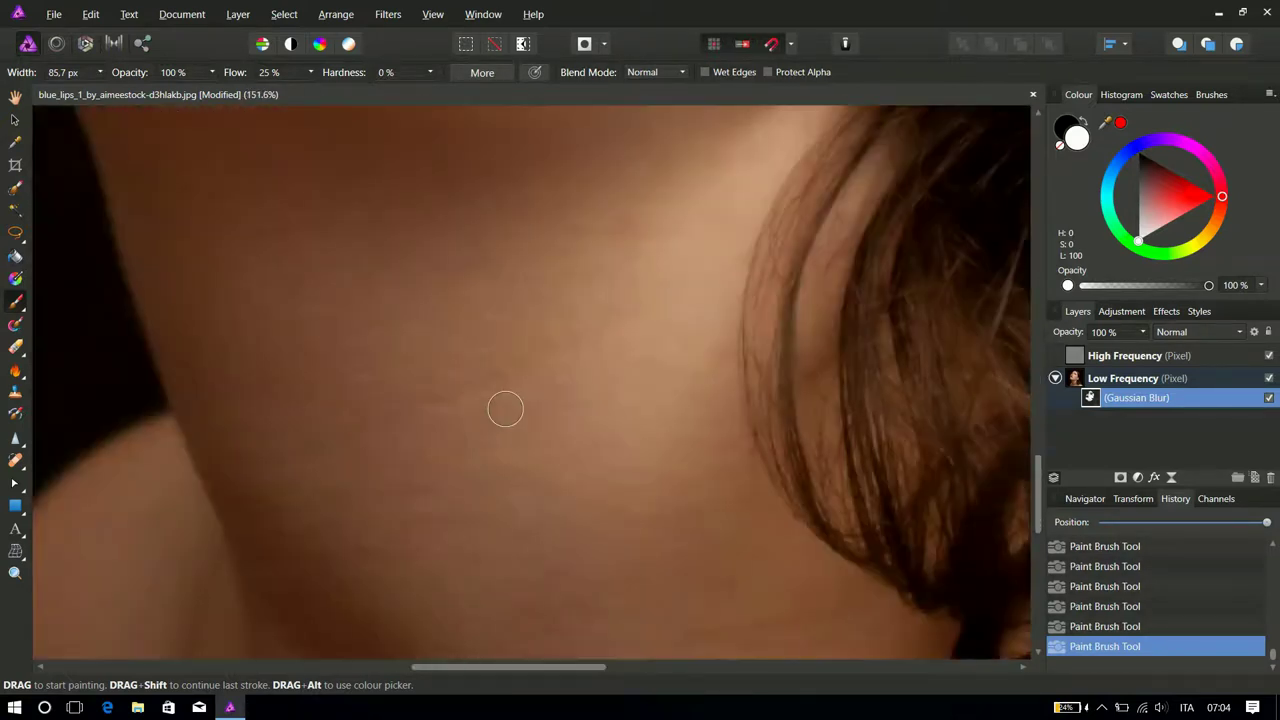
scroll(520, 412, up, 2)
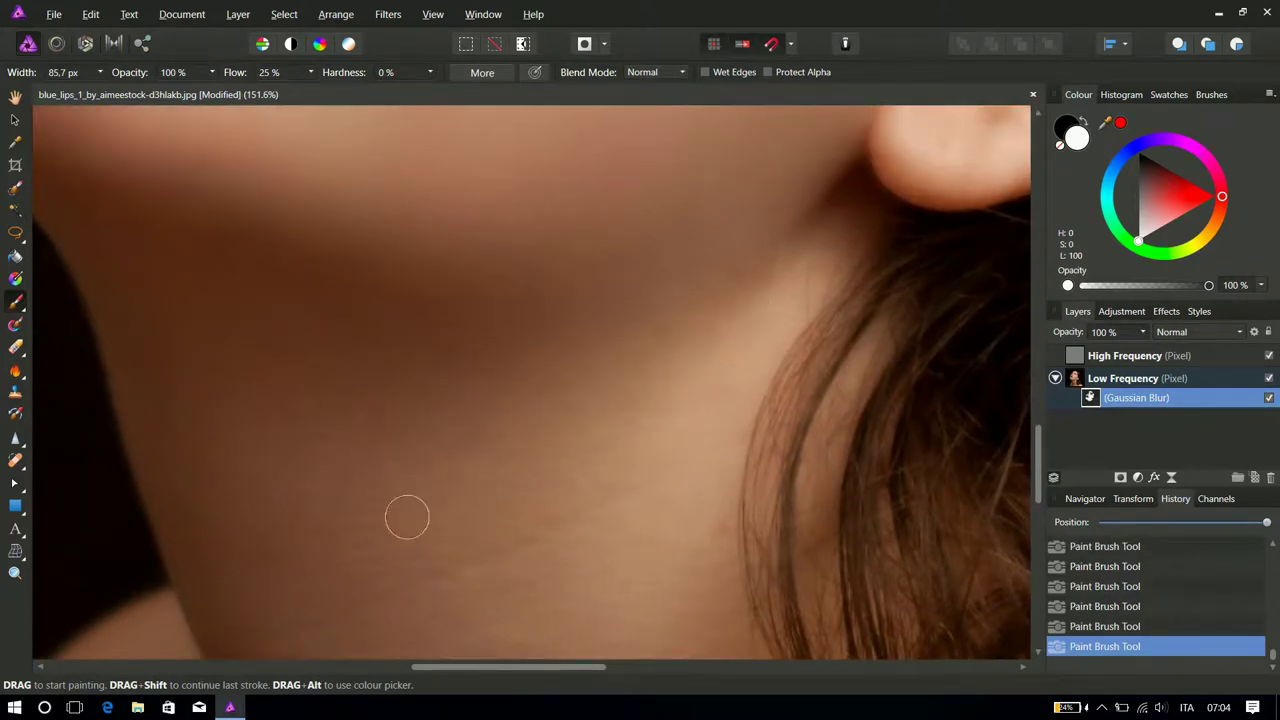
key(bracketright)
key(bracketright)
key(bracketright)
key(bracketright)
key(bracketright)
key(bracketright)
key(bracketright)
key(bracketright)
key(bracketright)
Move over the neck and collarbone, then zoom out to 49.7% to view the whole face.
scroll(528, 430, down, 3)
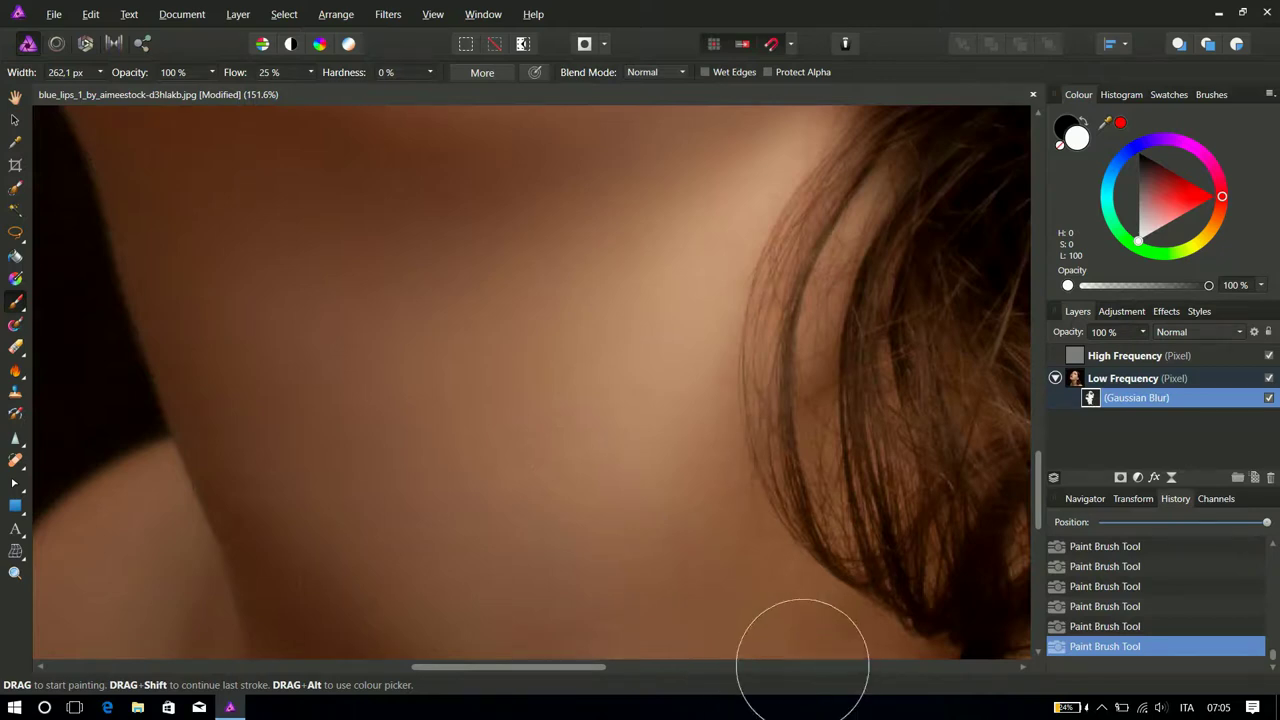
scroll(320, 556, down, 3)
scroll(316, 556, down, 5)
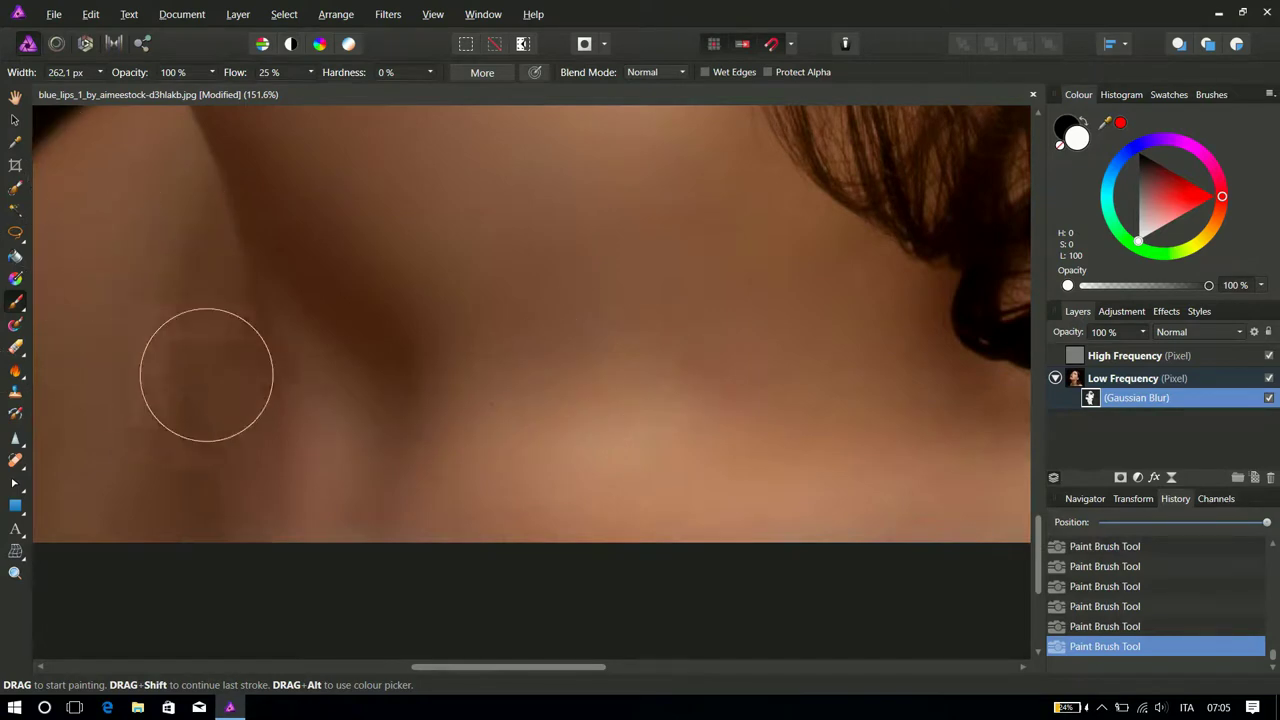
scroll(163, 443, left, 3)
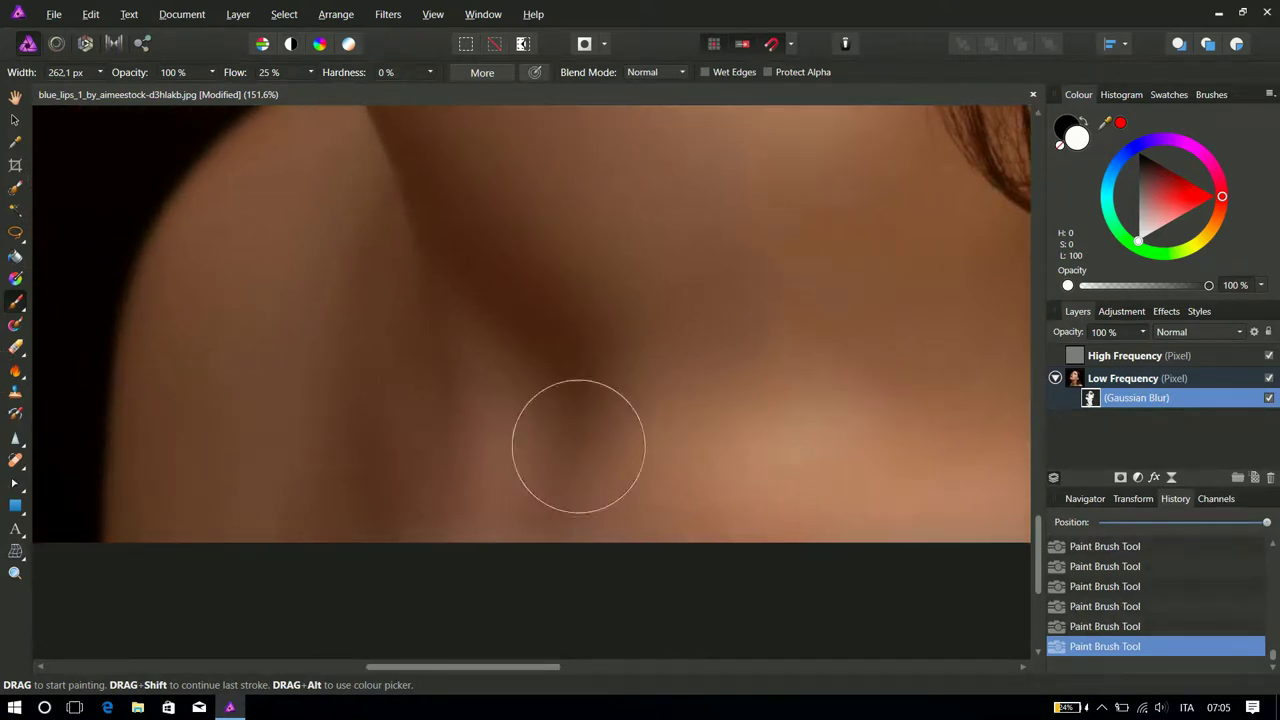
scroll(575, 502, down, 3)
scroll(586, 507, down, 1)
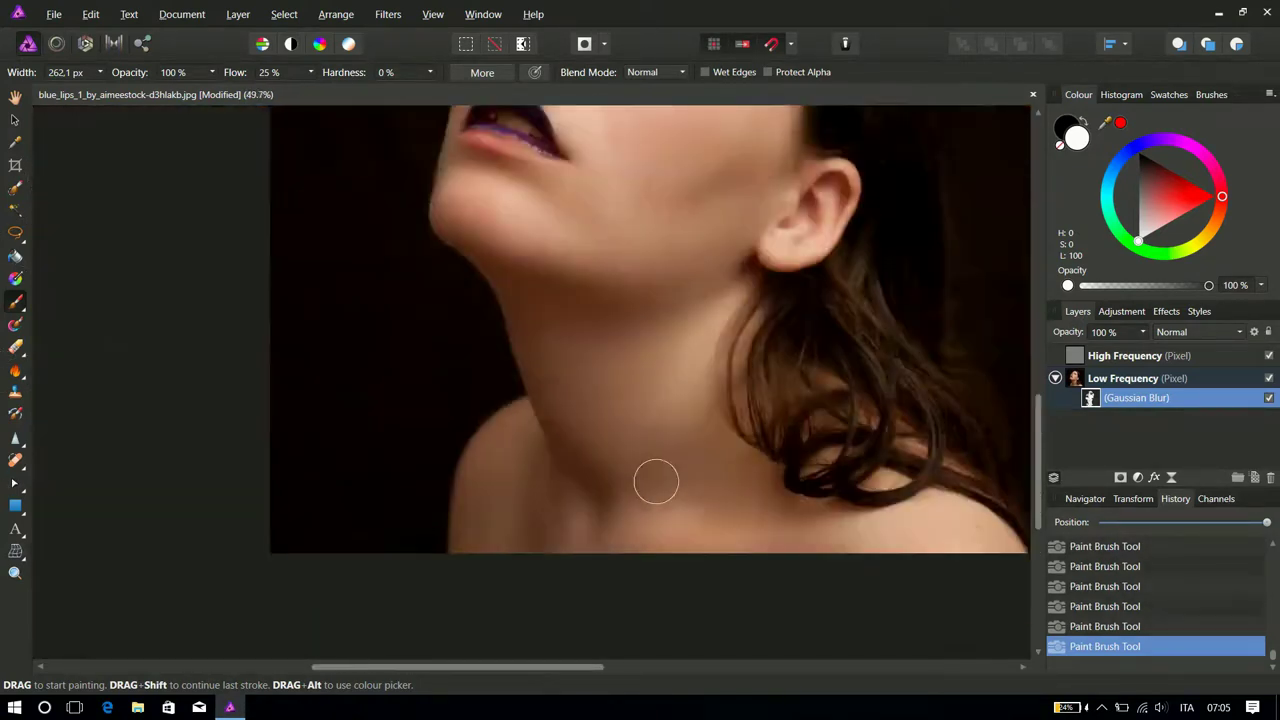
scroll(829, 457, down, 1)
scroll(914, 494, up, 2)
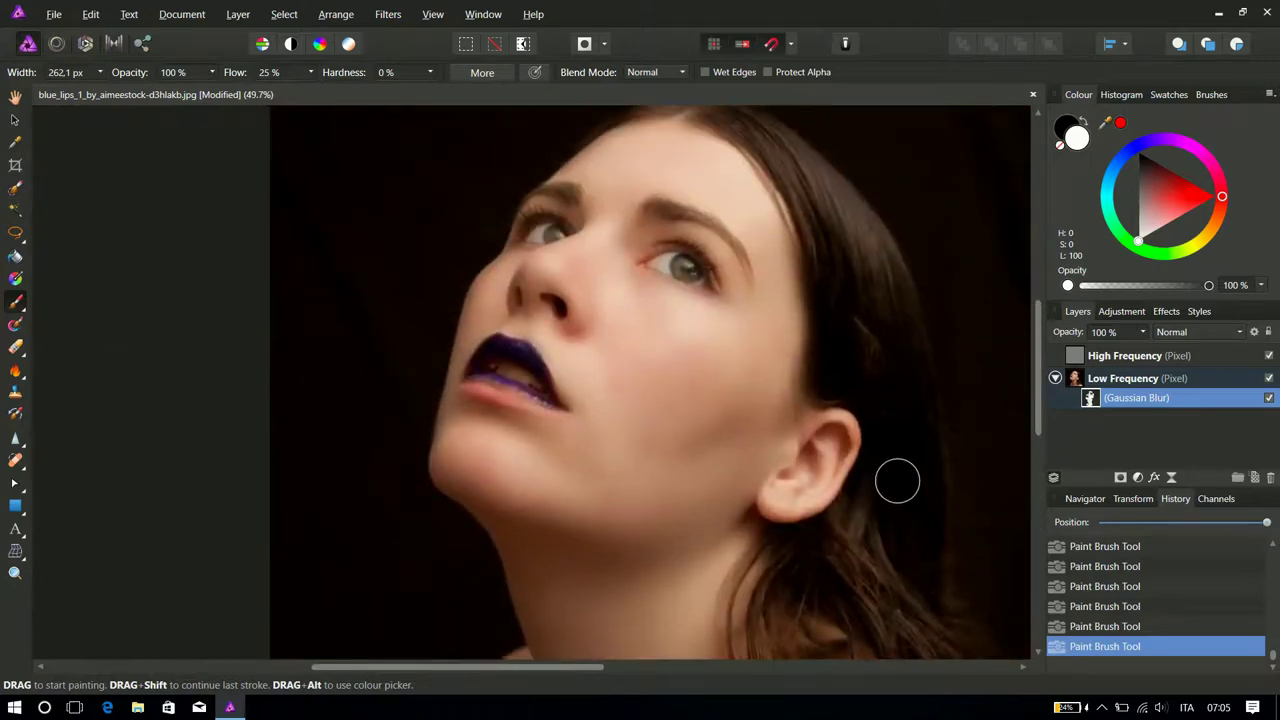
scroll(866, 449, right, 3)
scroll(577, 462, up, 2)
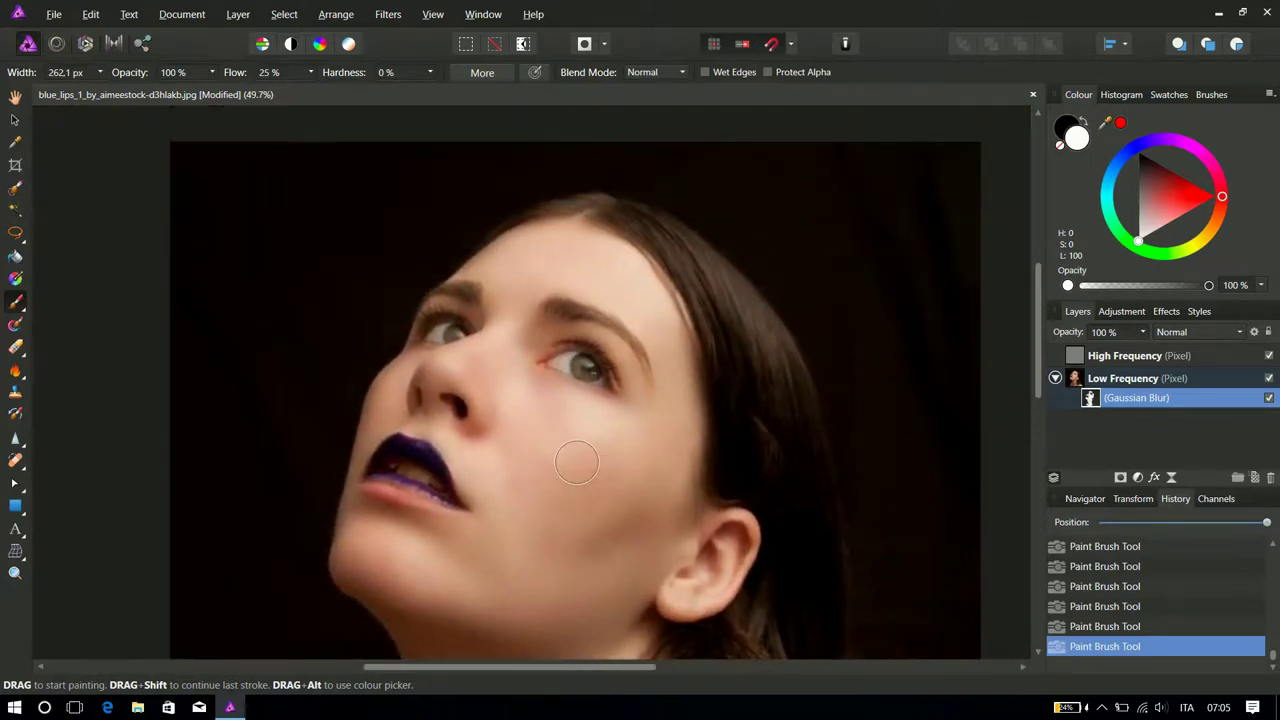
Hide the Gaussian Blur filter, select the High Frequency layer and bring up the Live Filters list.
click(1269, 398)
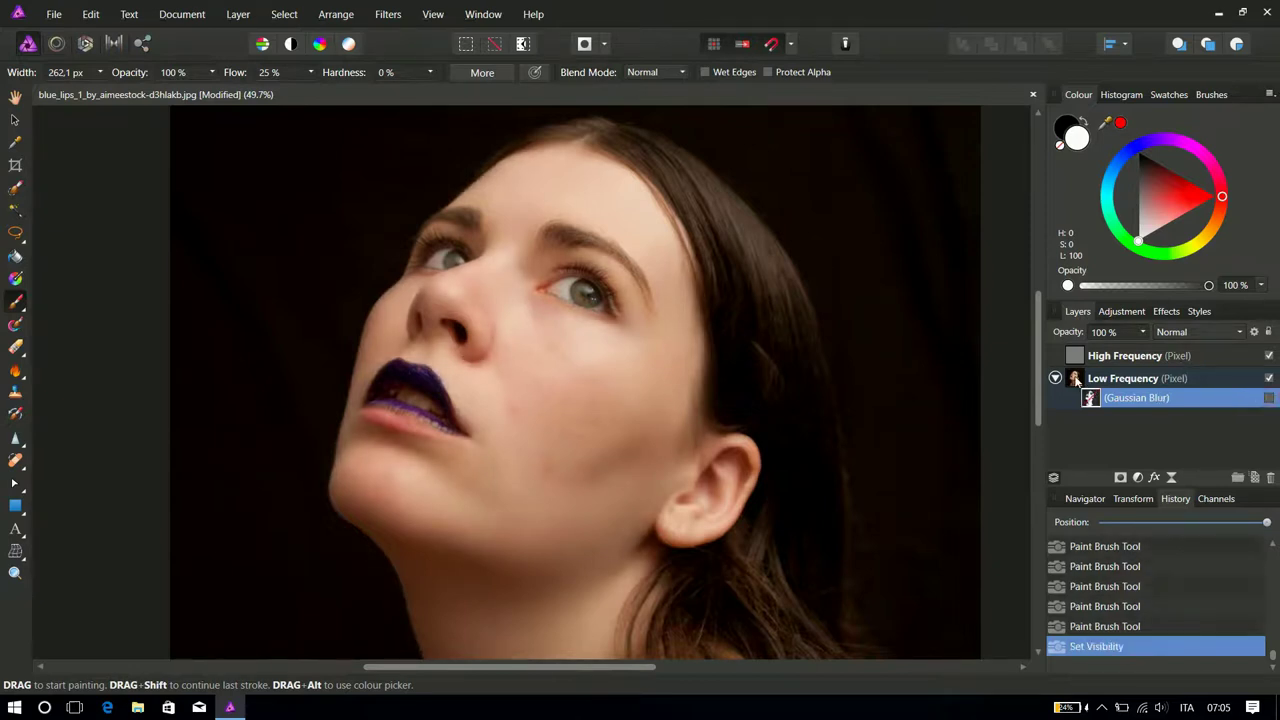
click(1075, 380)
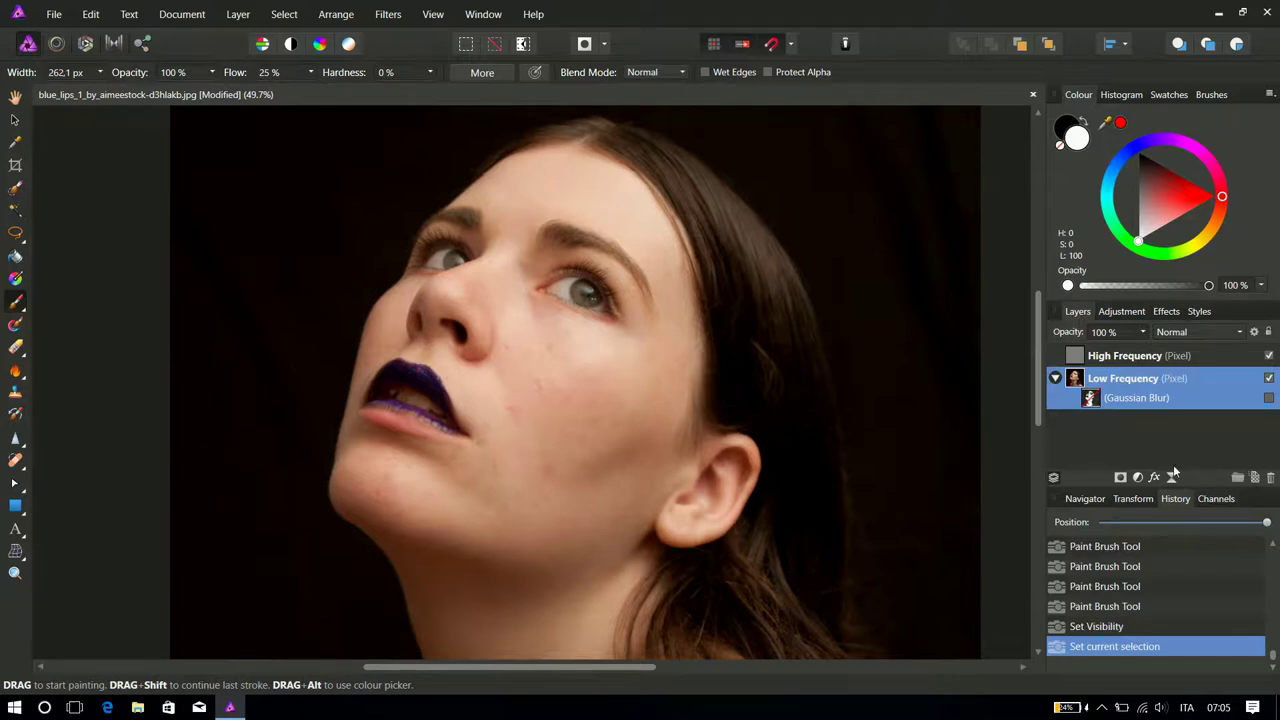
click(1075, 358)
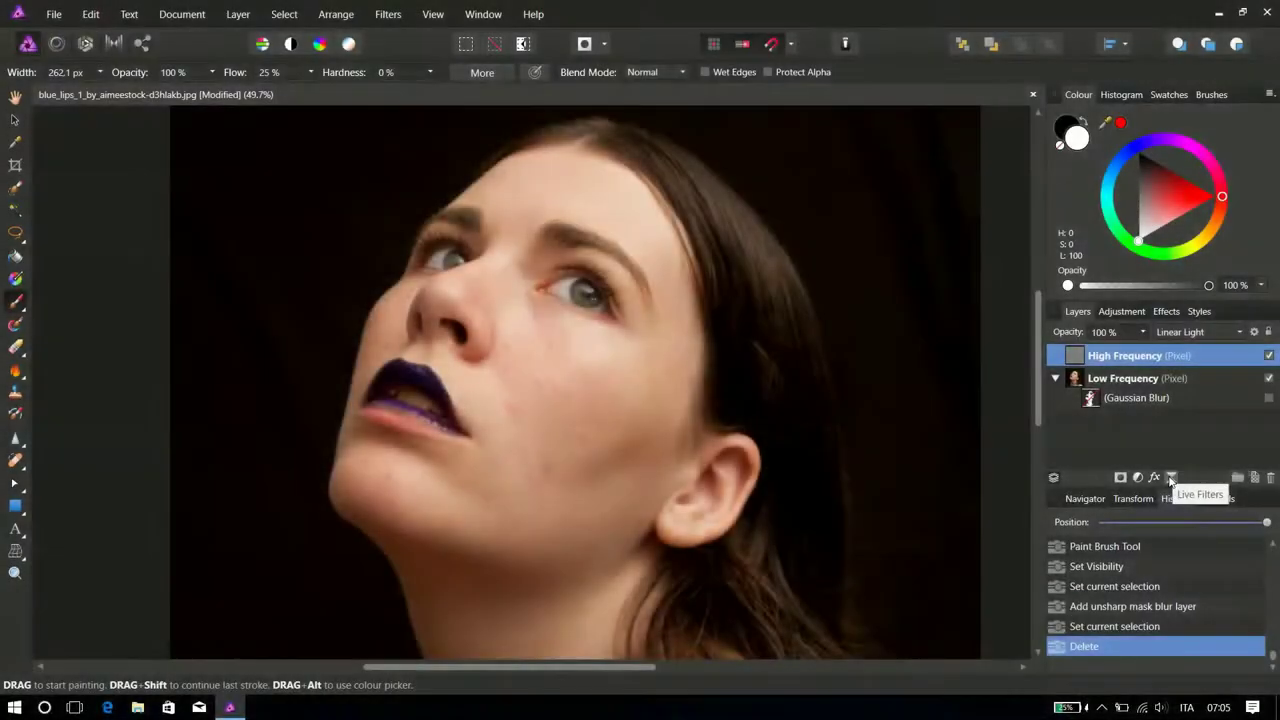
click(1171, 478)
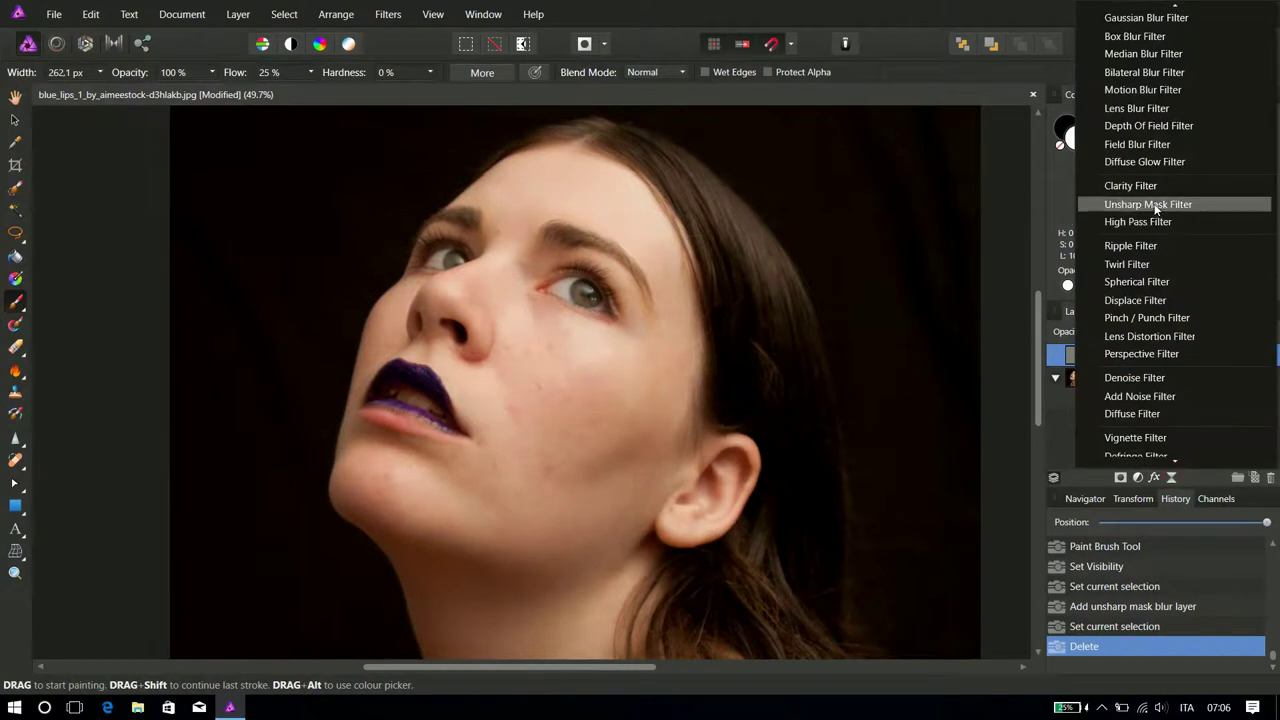
Add a live Unsharp Mask filter with a raised factor and a 100 px radius.
click(1153, 203)
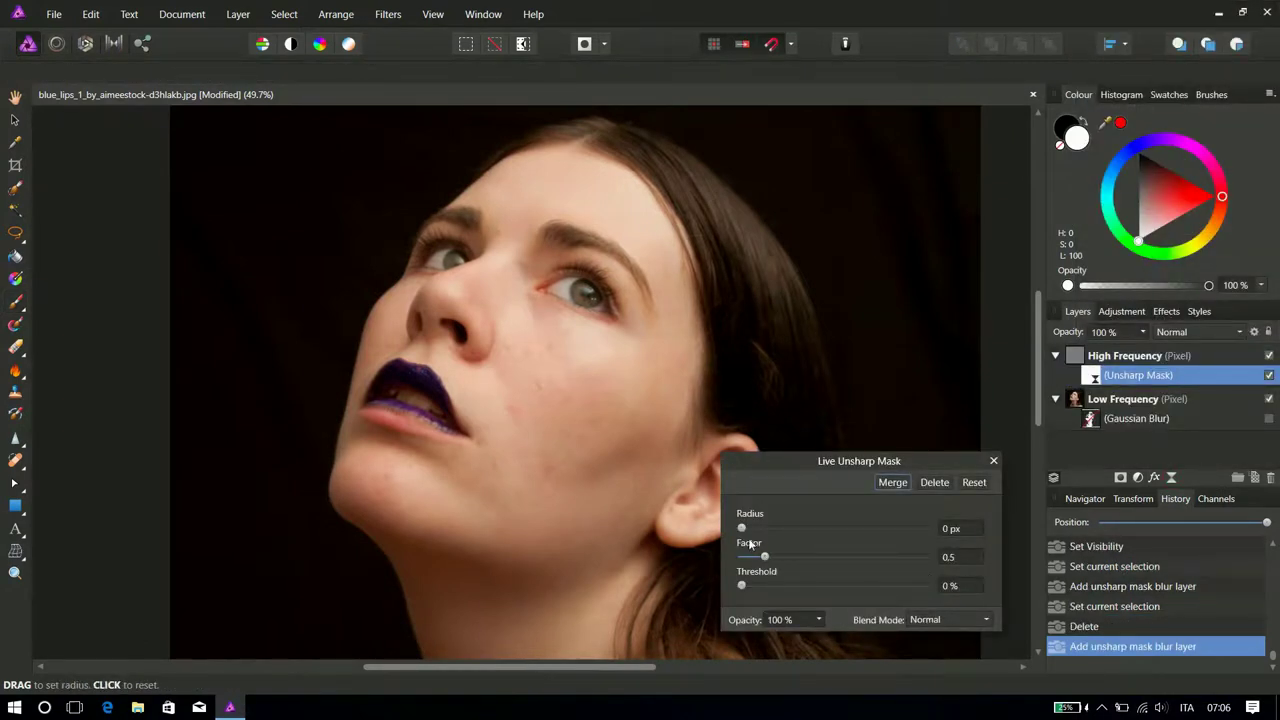
drag(765, 558, 800, 558)
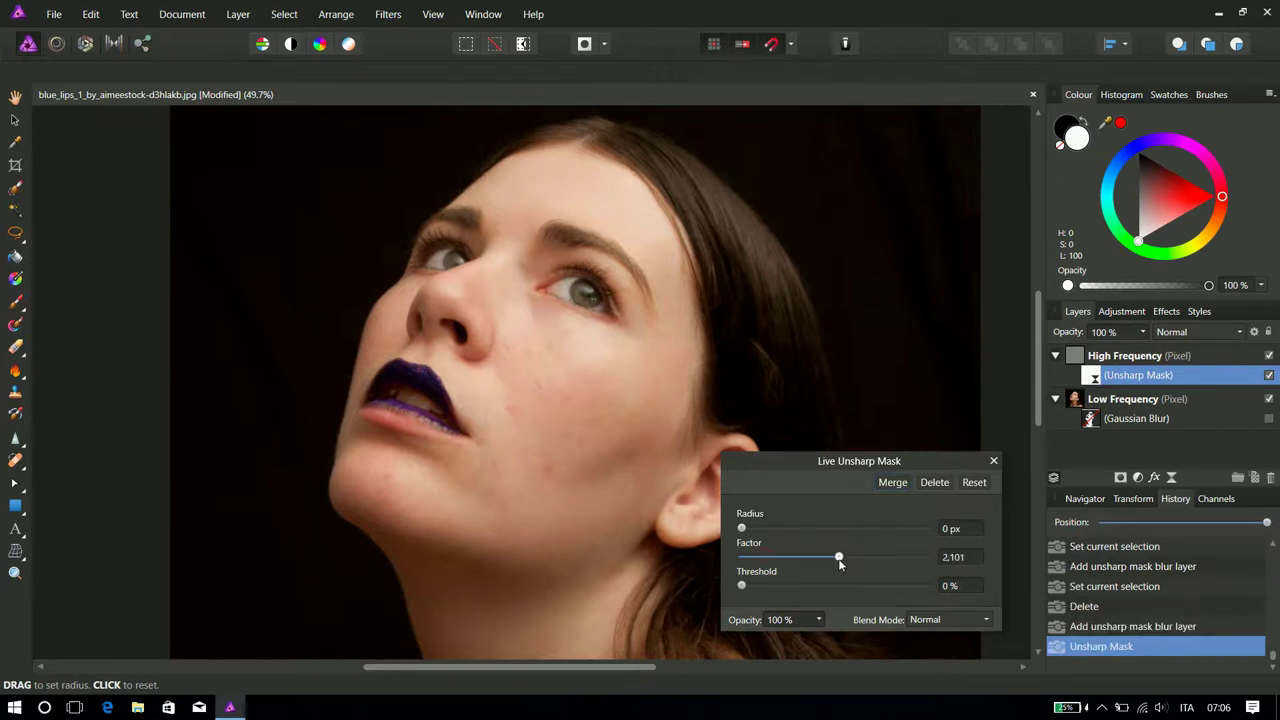
drag(749, 529, 747, 532)
drag(921, 541, 964, 540)
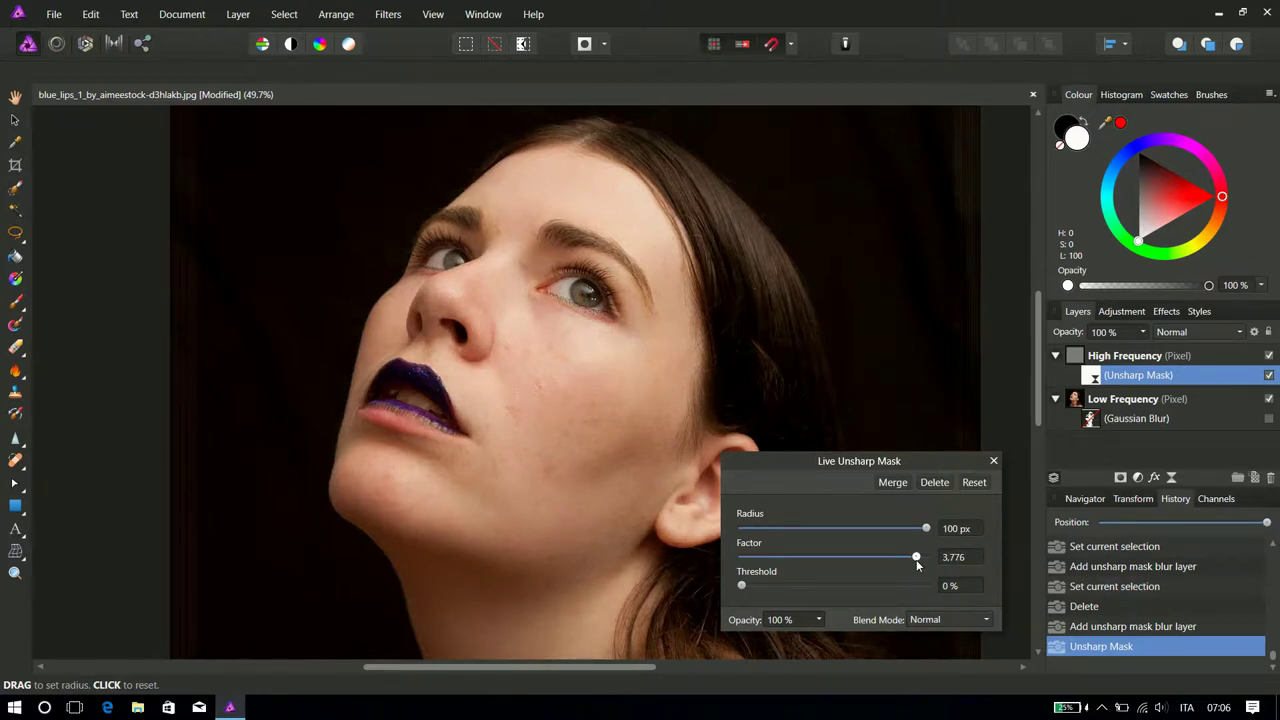
click(994, 462)
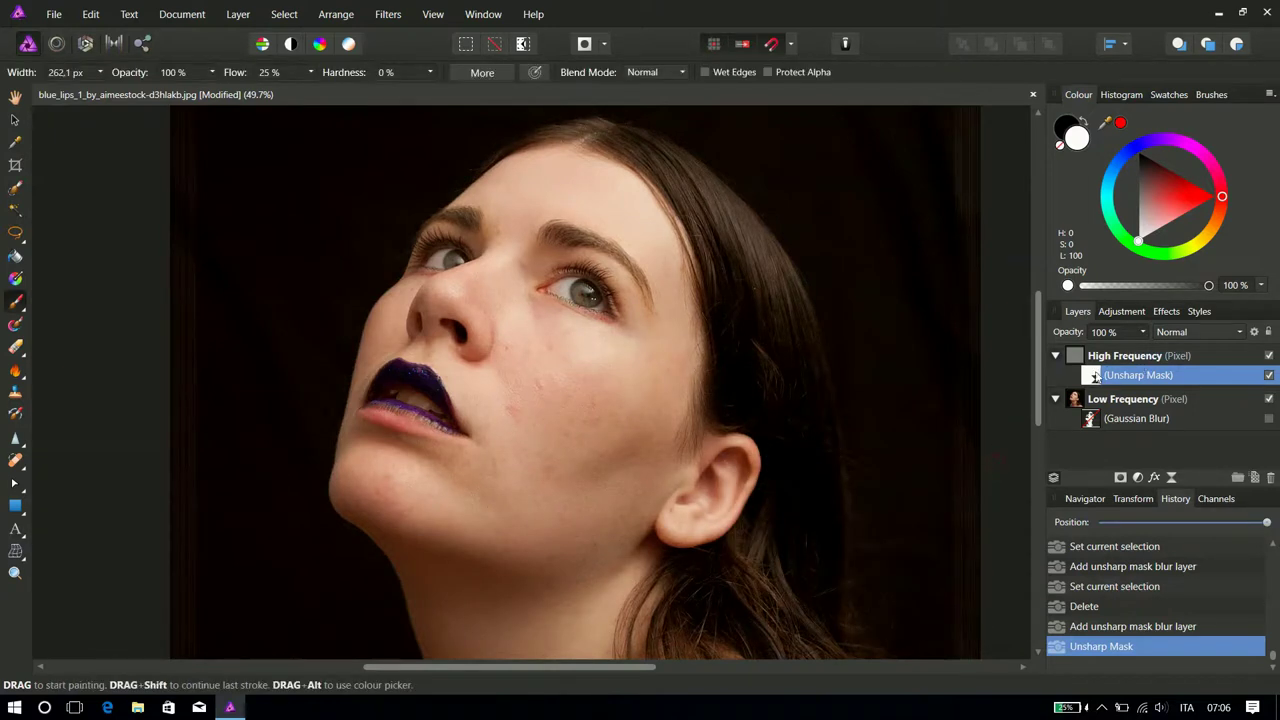
Move the Unsharp Mask to the top of the stack and set radius 16.6 px, factor 1.567.
drag(1092, 378, 1088, 355)
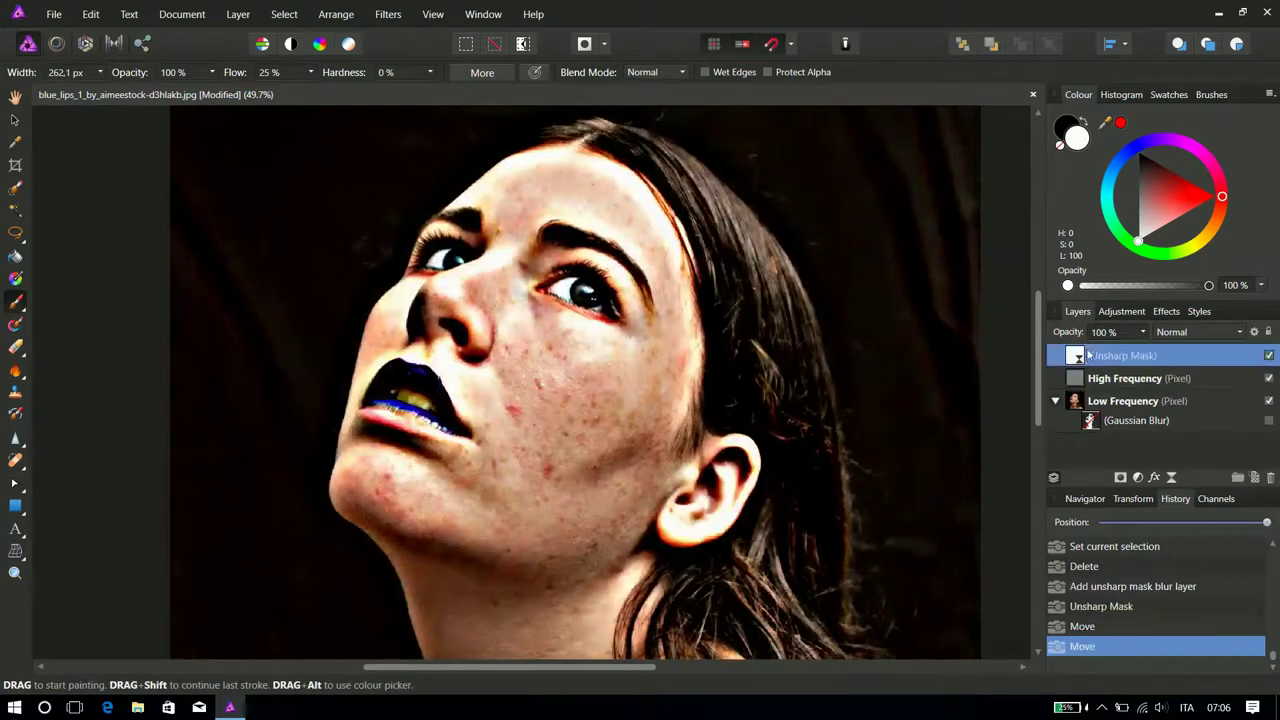
double_click(1075, 357)
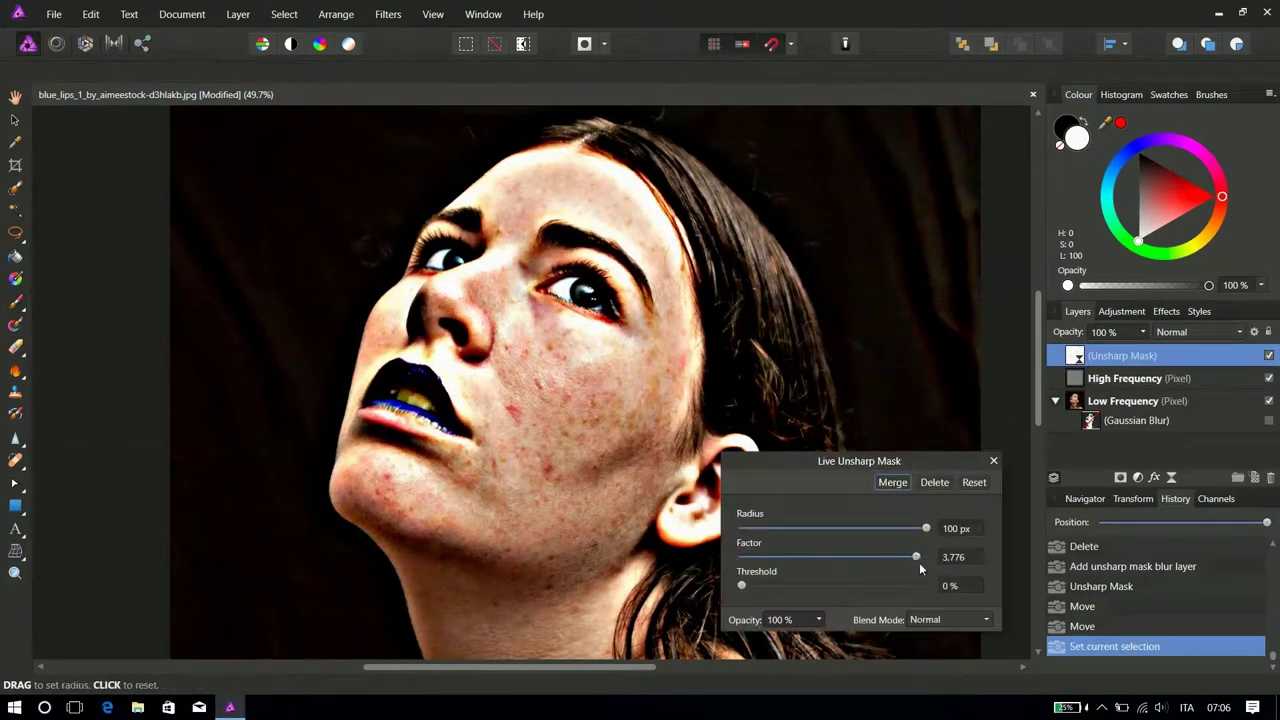
drag(919, 563, 812, 560)
drag(919, 528, 813, 560)
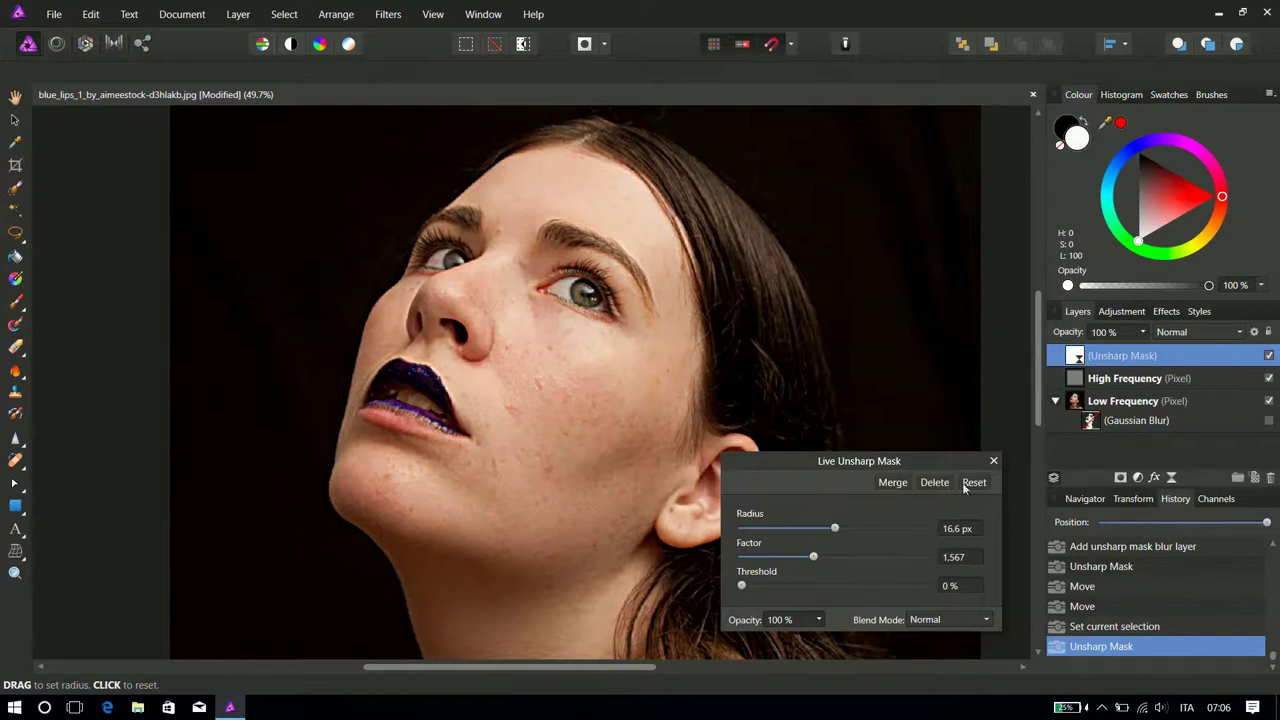
click(993, 461)
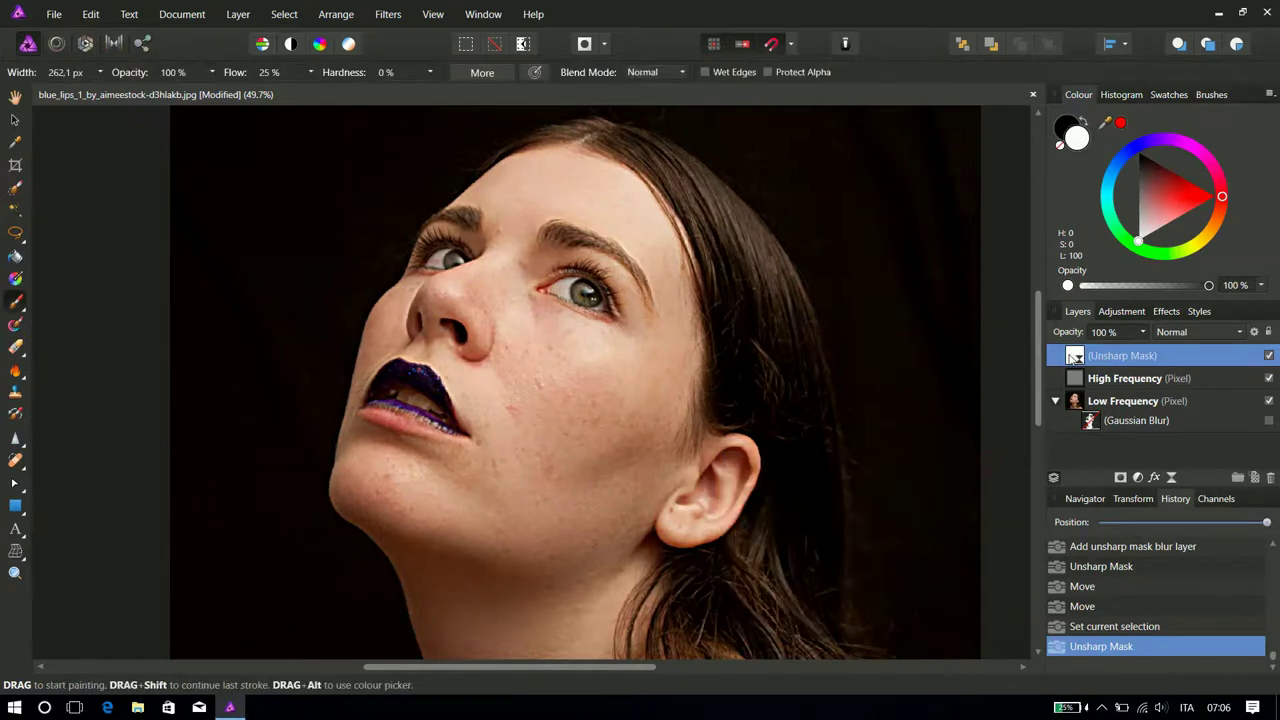
Invert the Unsharp Mask's mask to hide all sharpening and shrink the brush to 84 px.
key(ctrl+i)
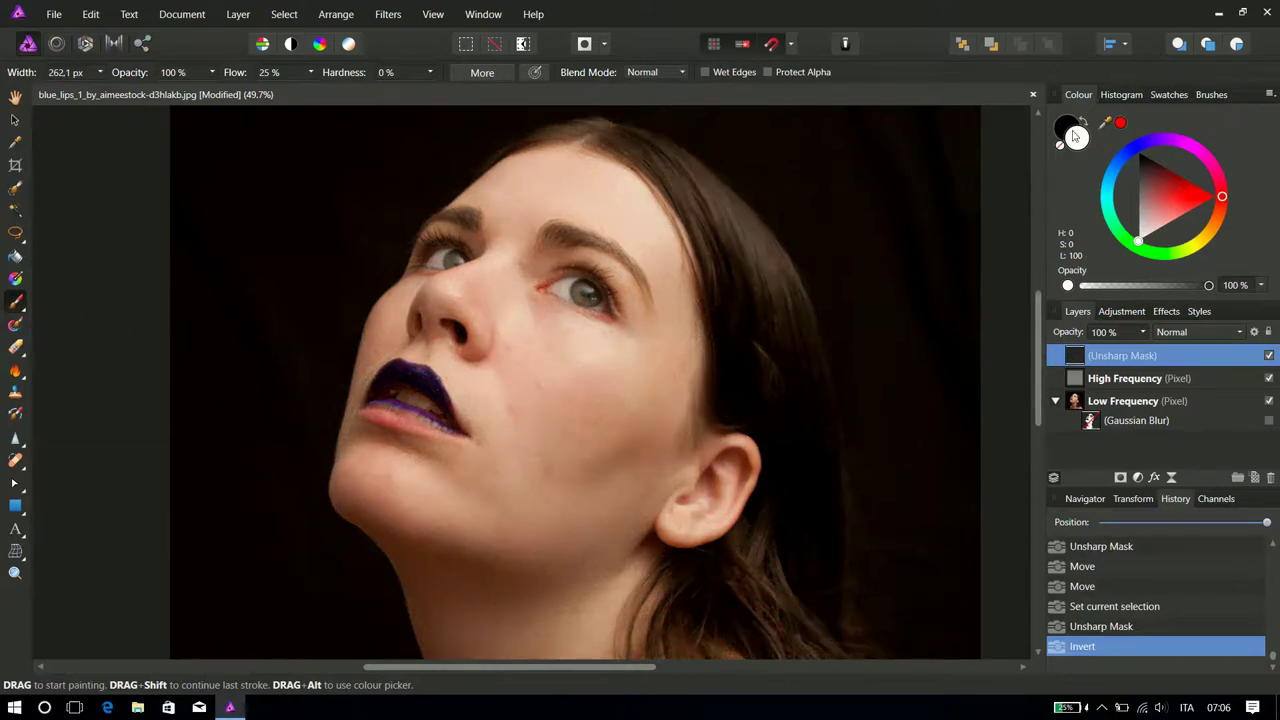
click(1214, 95)
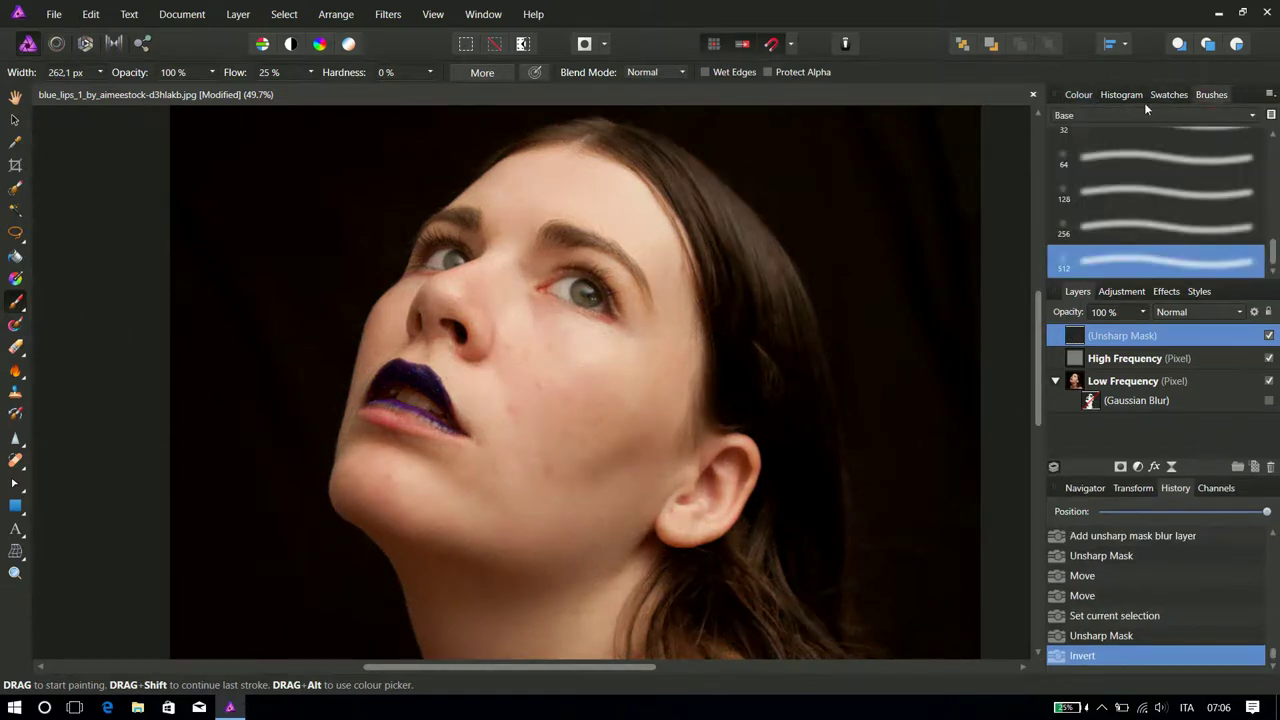
click(1076, 94)
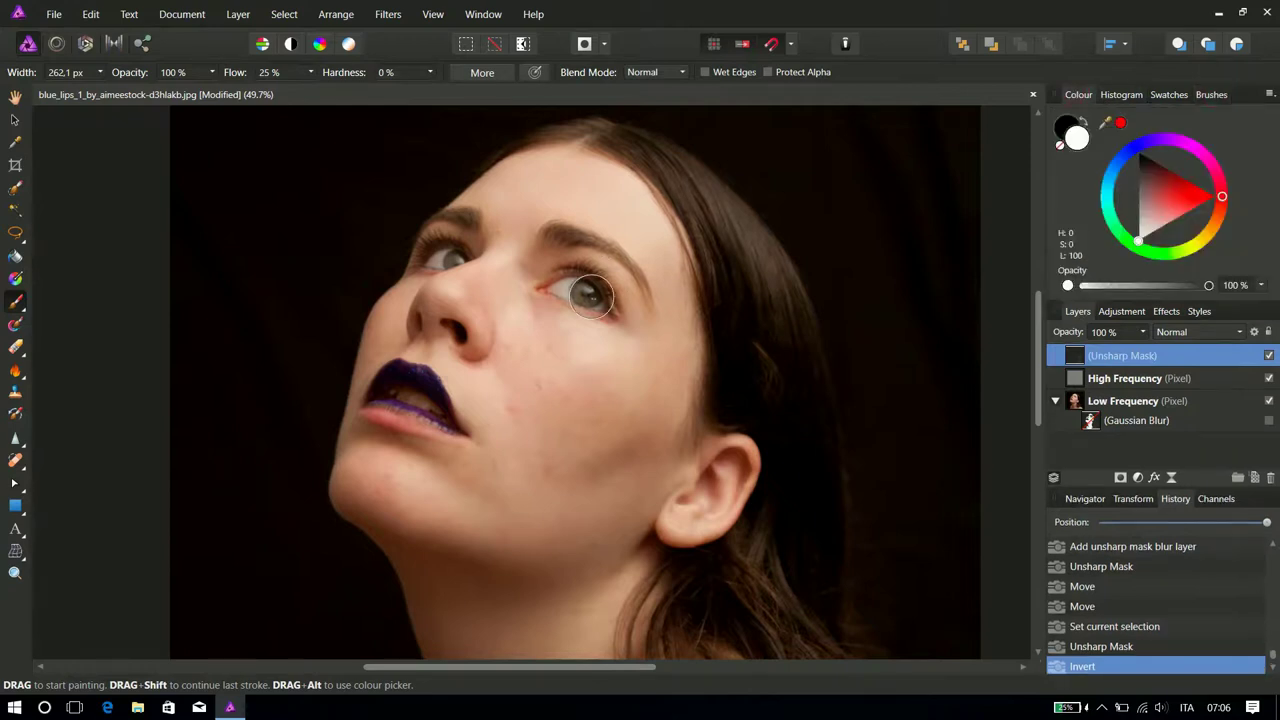
key(bracketleft)
key(bracketleft)
key(bracketleft)
key(bracketleft)
scroll(591, 296, up, 5)
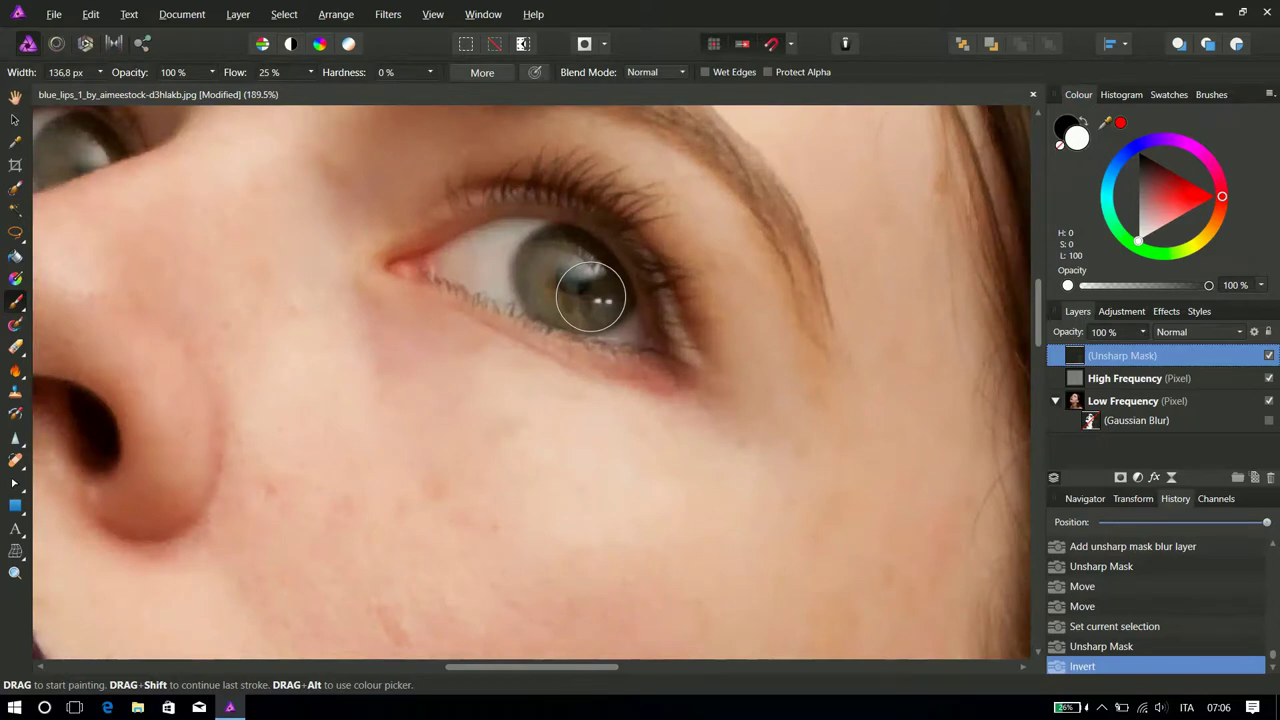
key(bracketleft)
key(bracketleft)
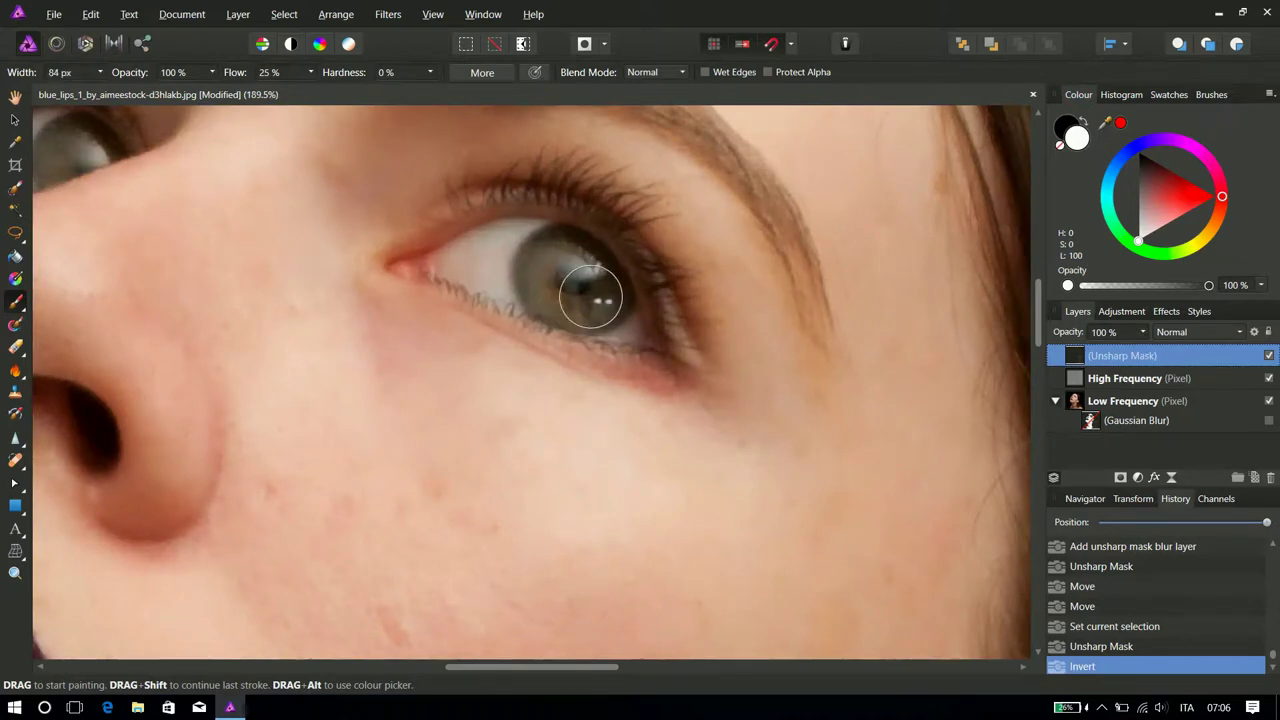
Paint sharpening back over the eyelid, both irises and the left corner of the lips.
mouse_move(487, 226)
mouse_down()
mouse_move(427, 250)
mouse_move(466, 228)
mouse_up()
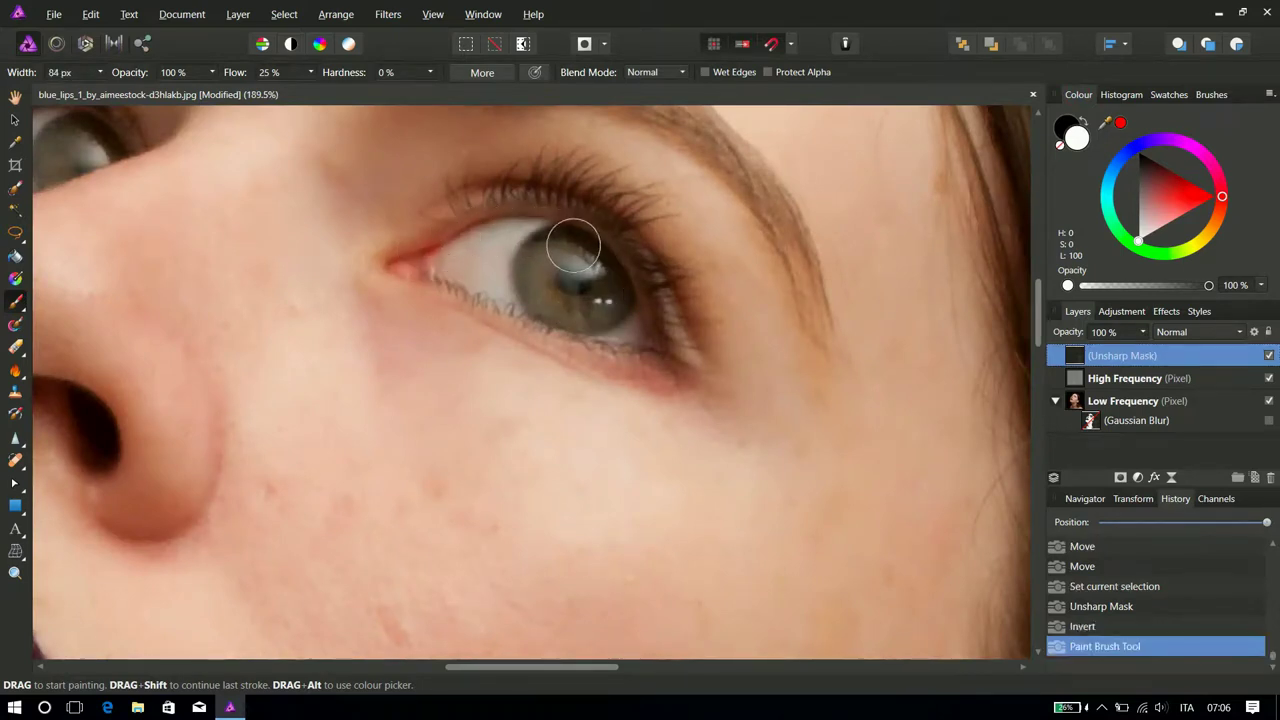
mouse_move(573, 245)
mouse_down()
mouse_move(599, 280)
mouse_move(561, 268)
mouse_move(578, 303)
mouse_move(484, 264)
mouse_move(431, 262)
mouse_move(644, 355)
mouse_move(672, 349)
mouse_move(617, 252)
mouse_move(529, 219)
mouse_move(480, 221)
mouse_move(551, 282)
mouse_up()
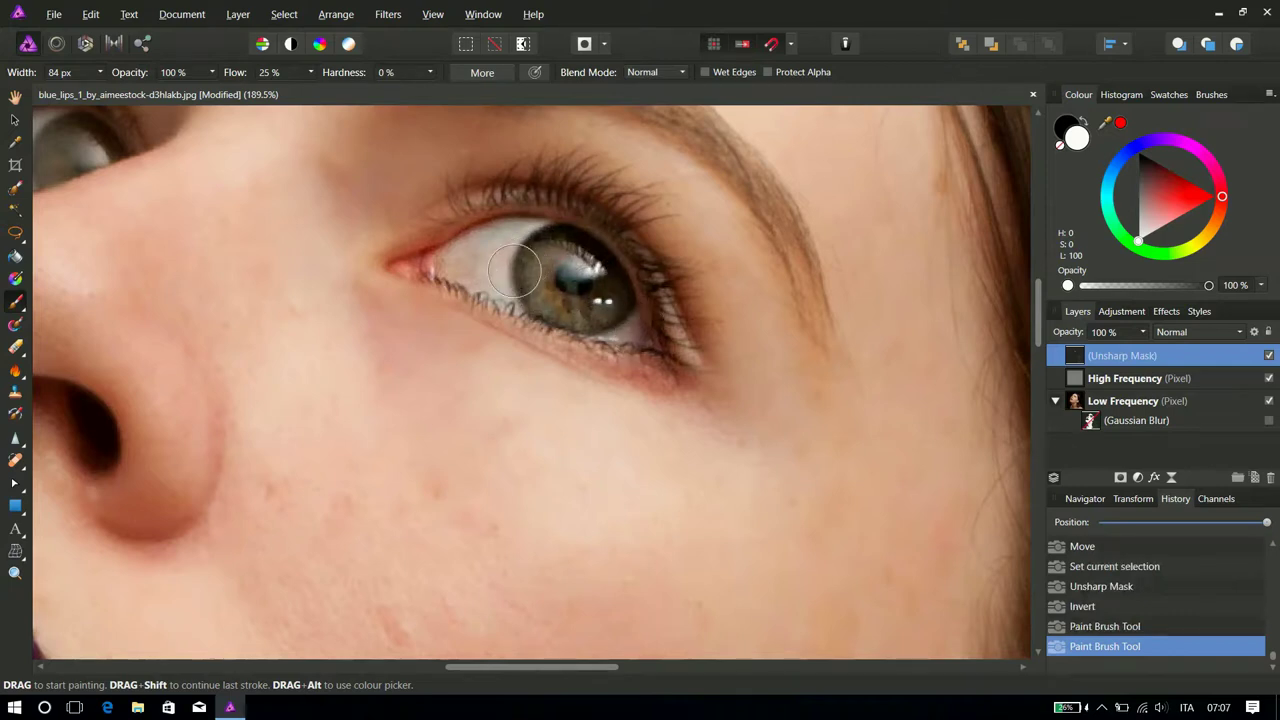
scroll(514, 270, down, 4)
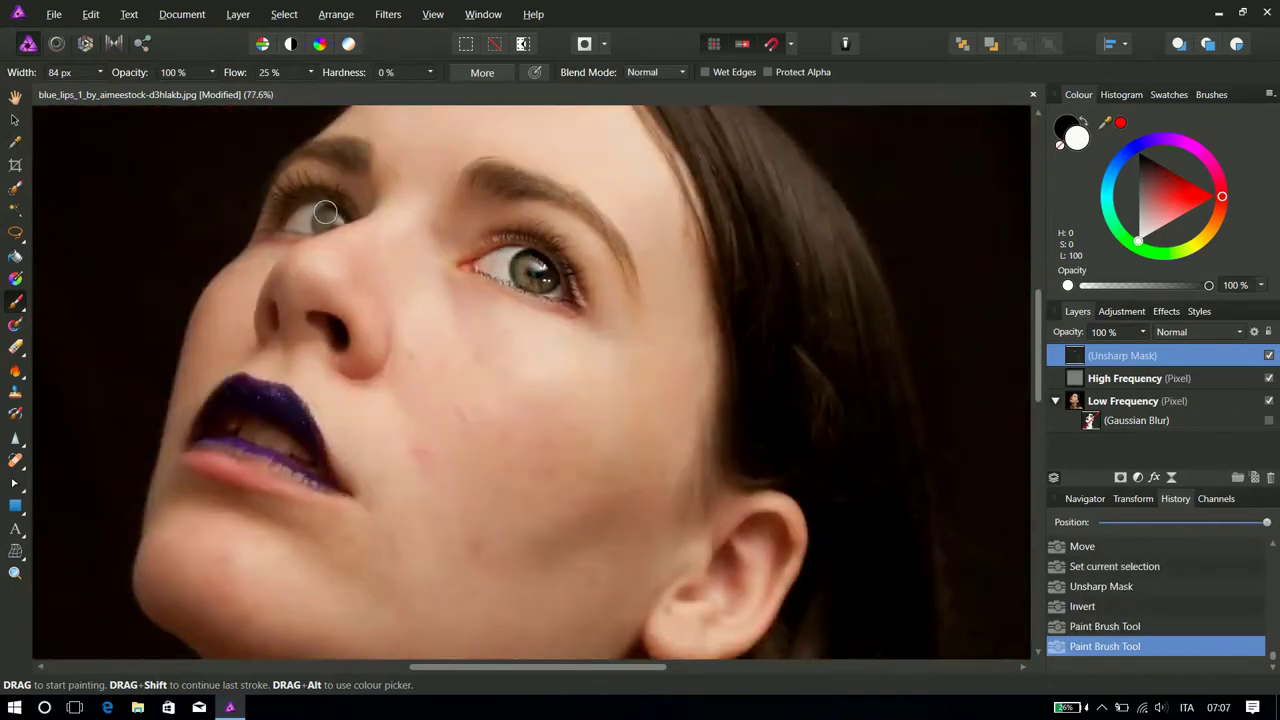
scroll(320, 210, up, 5)
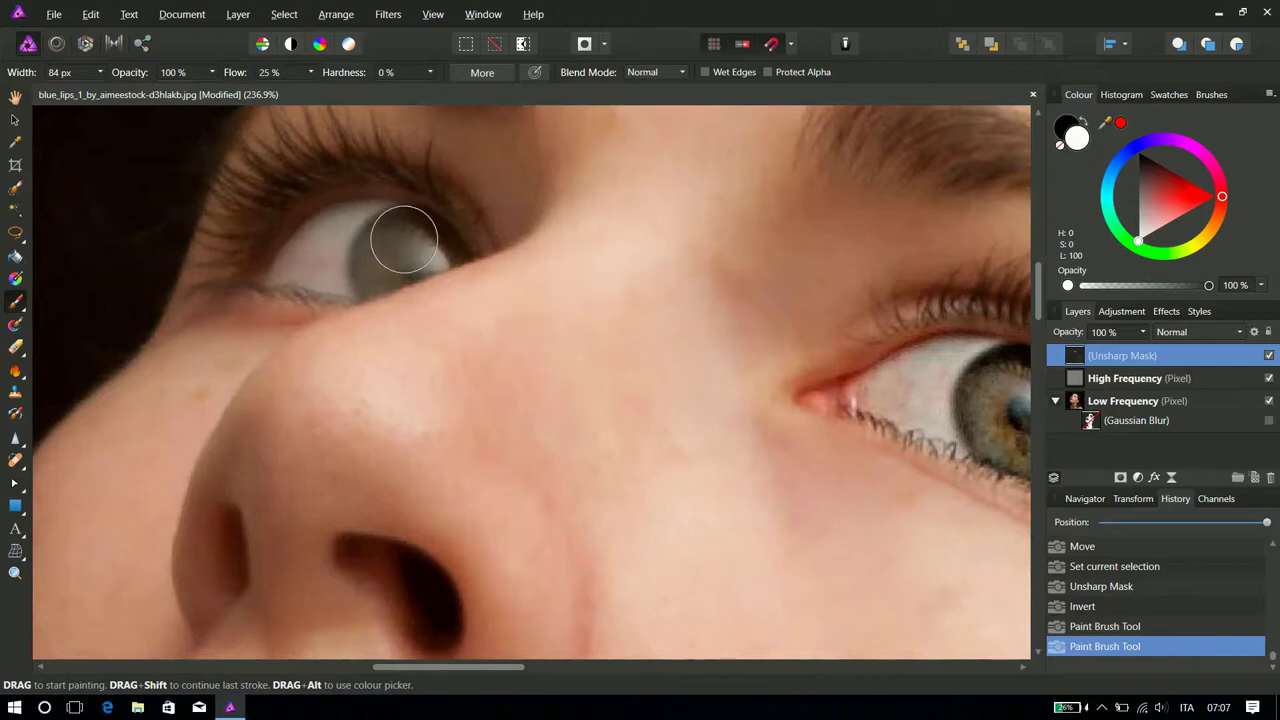
drag(404, 239, 377, 251)
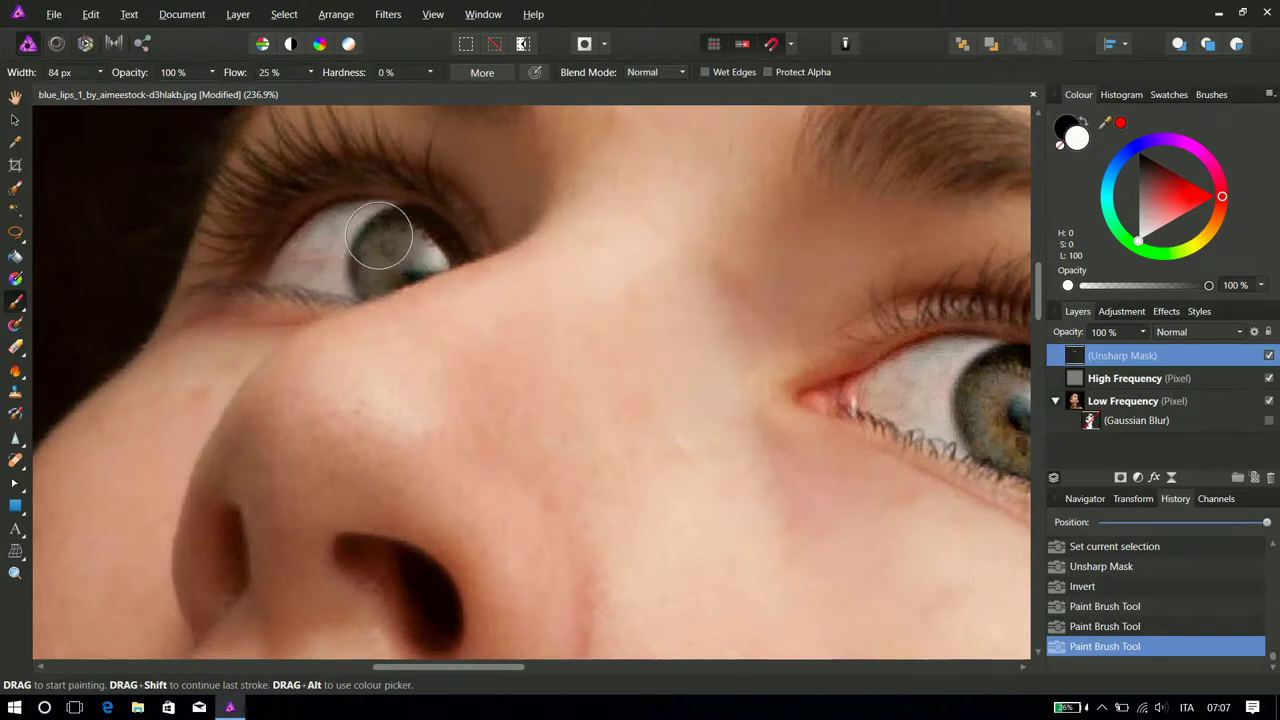
scroll(385, 255, down, 5)
scroll(407, 310, down, 2)
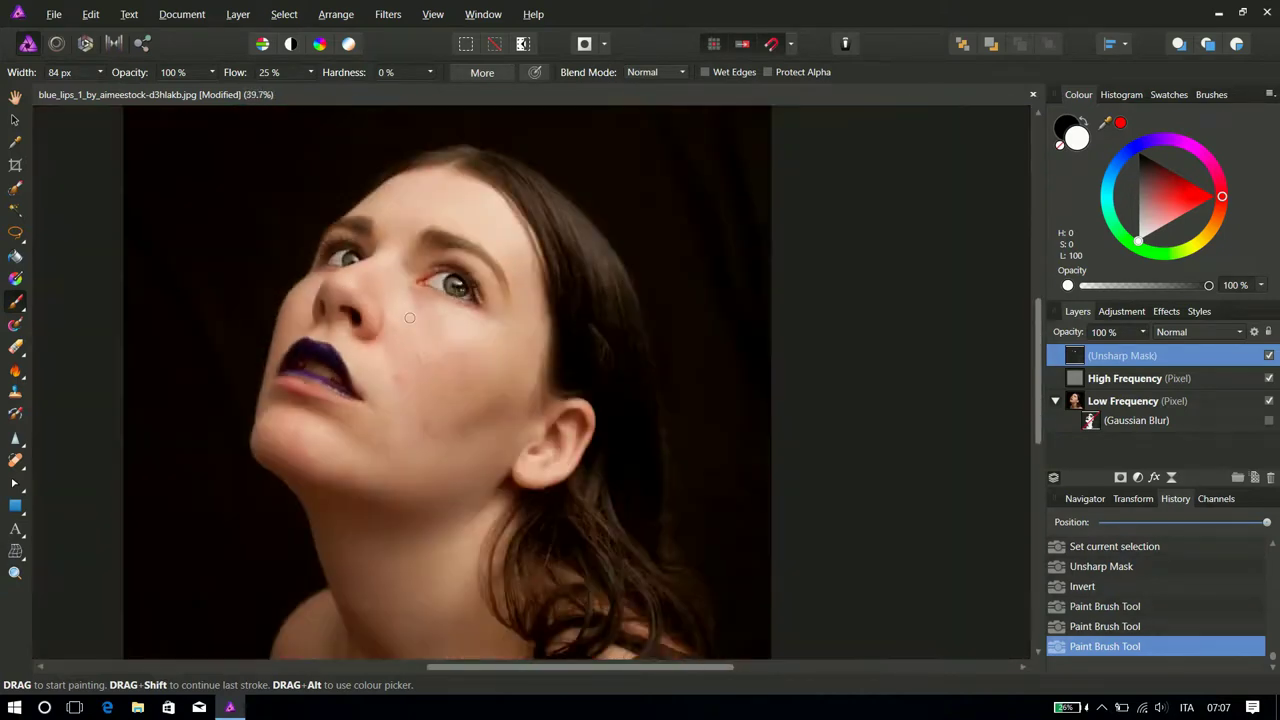
scroll(300, 345, up, 4)
drag(479, 222, 500, 240)
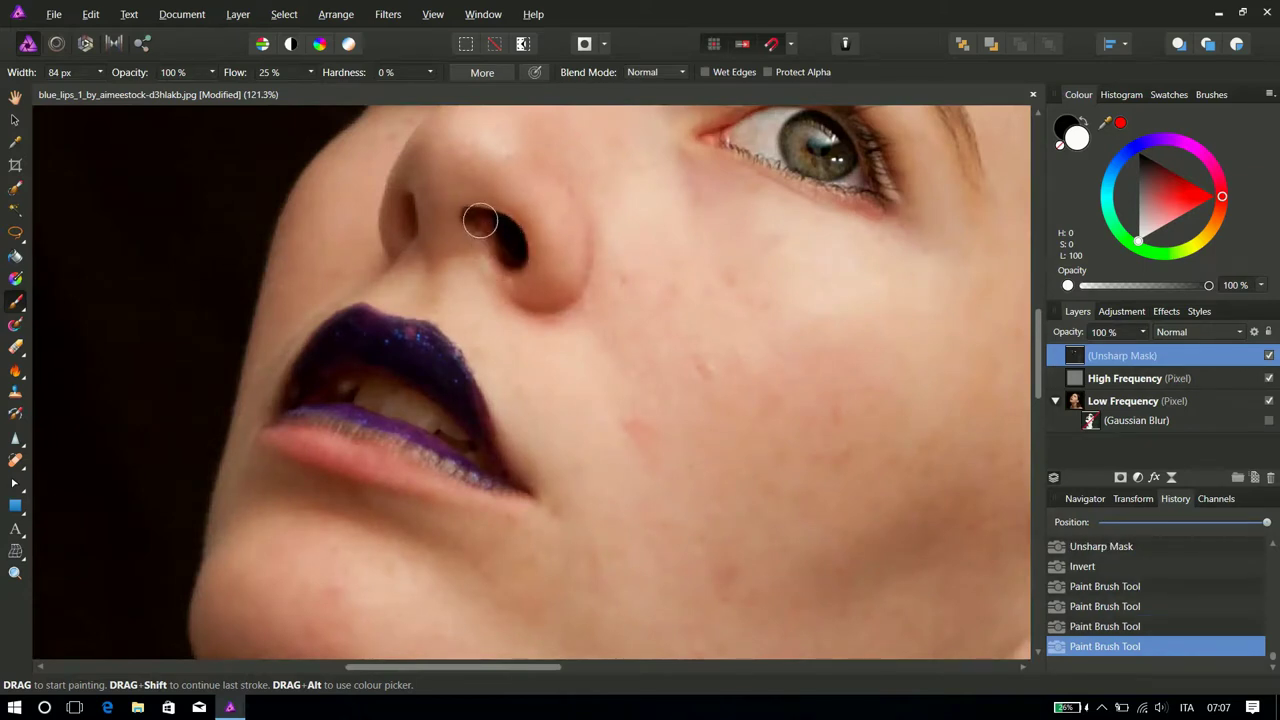
click(311, 383)
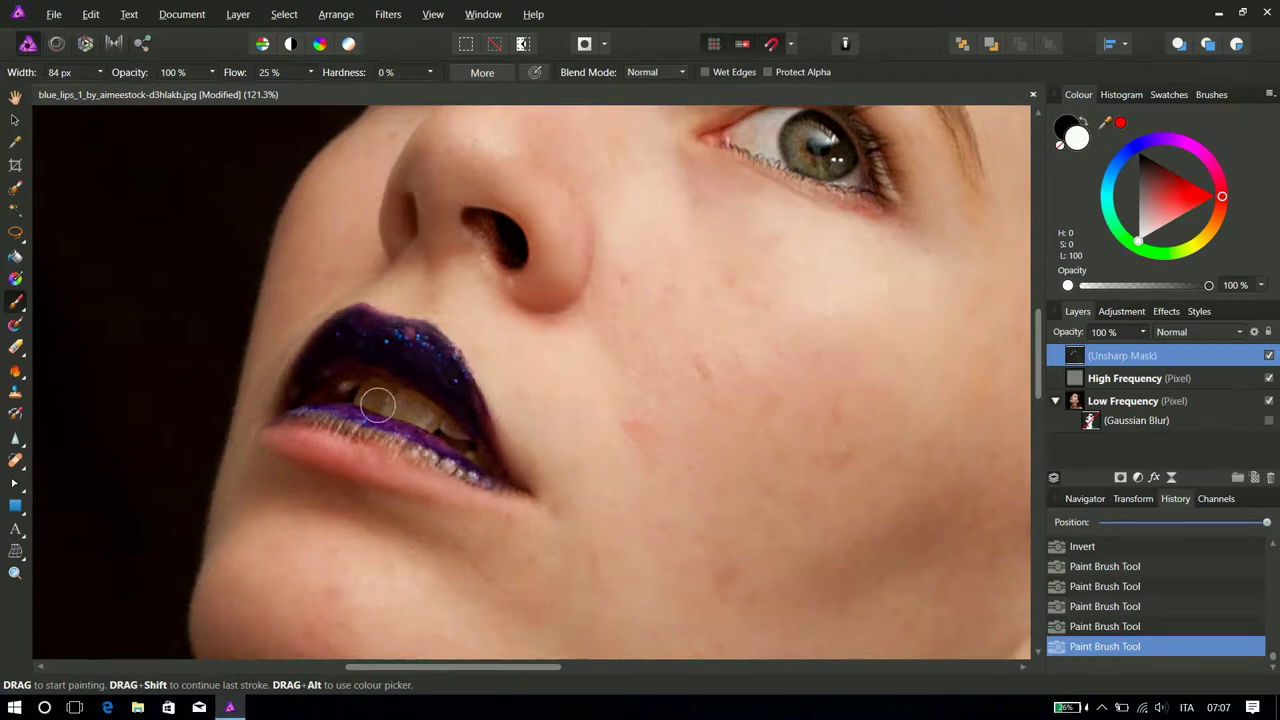
scroll(378, 404, down, 4)
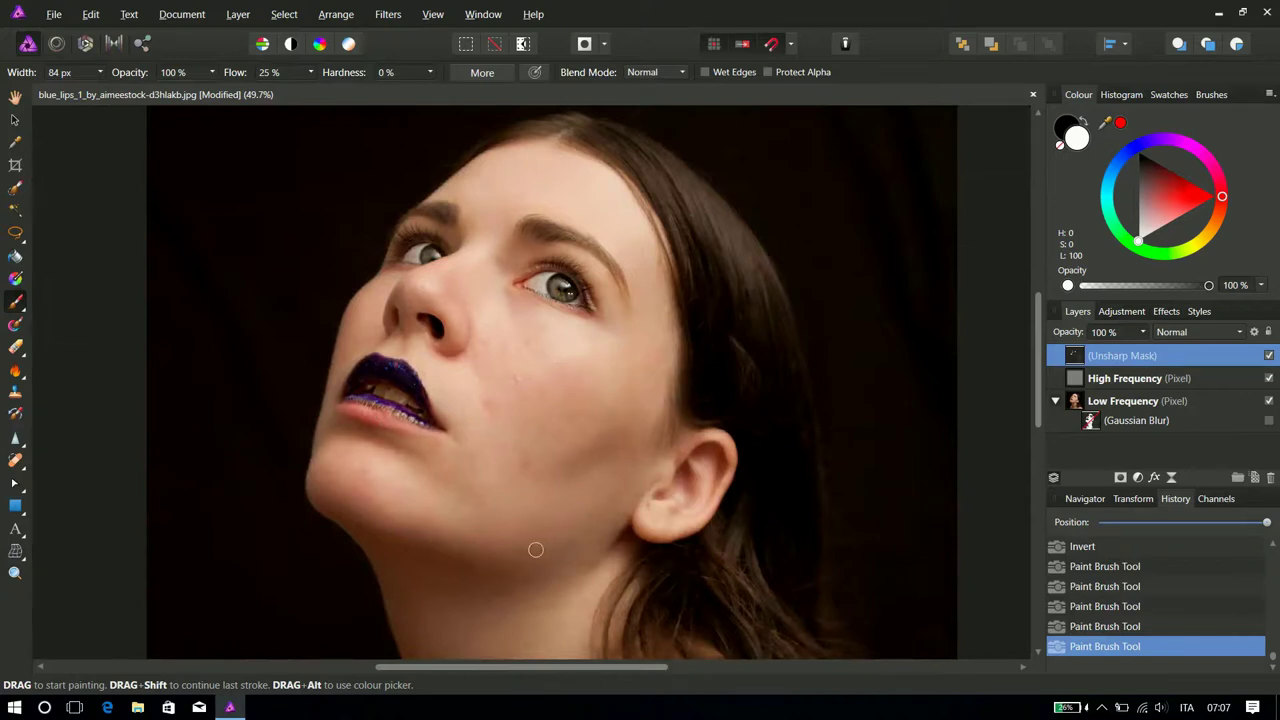
click(16, 441)
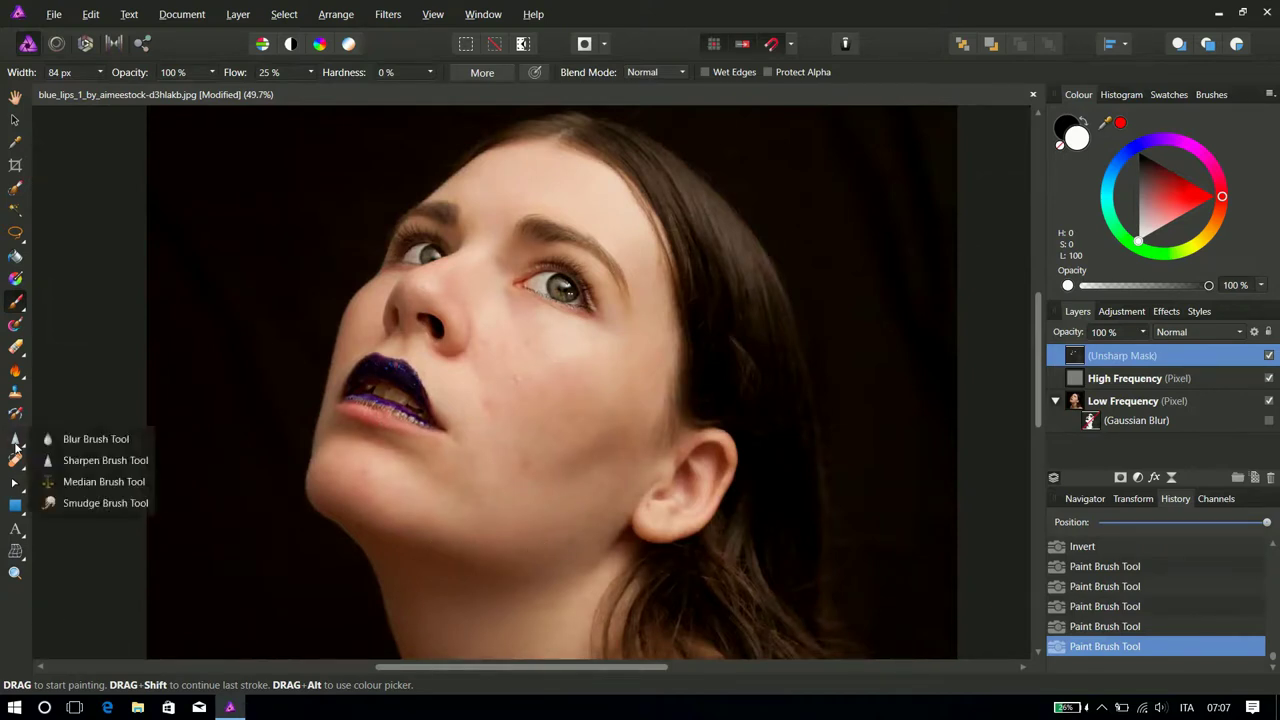
Choose the Dodge Brush, turn the Low Frequency layer's Gaussian Blur back on, and brighten the teeth.
click(15, 370)
click(100, 366)
scroll(426, 405, up, 4)
mouse_move(409, 389)
mouse_down()
mouse_move(385, 423)
mouse_move(295, 401)
mouse_move(363, 395)
mouse_move(388, 409)
mouse_move(345, 388)
mouse_up()
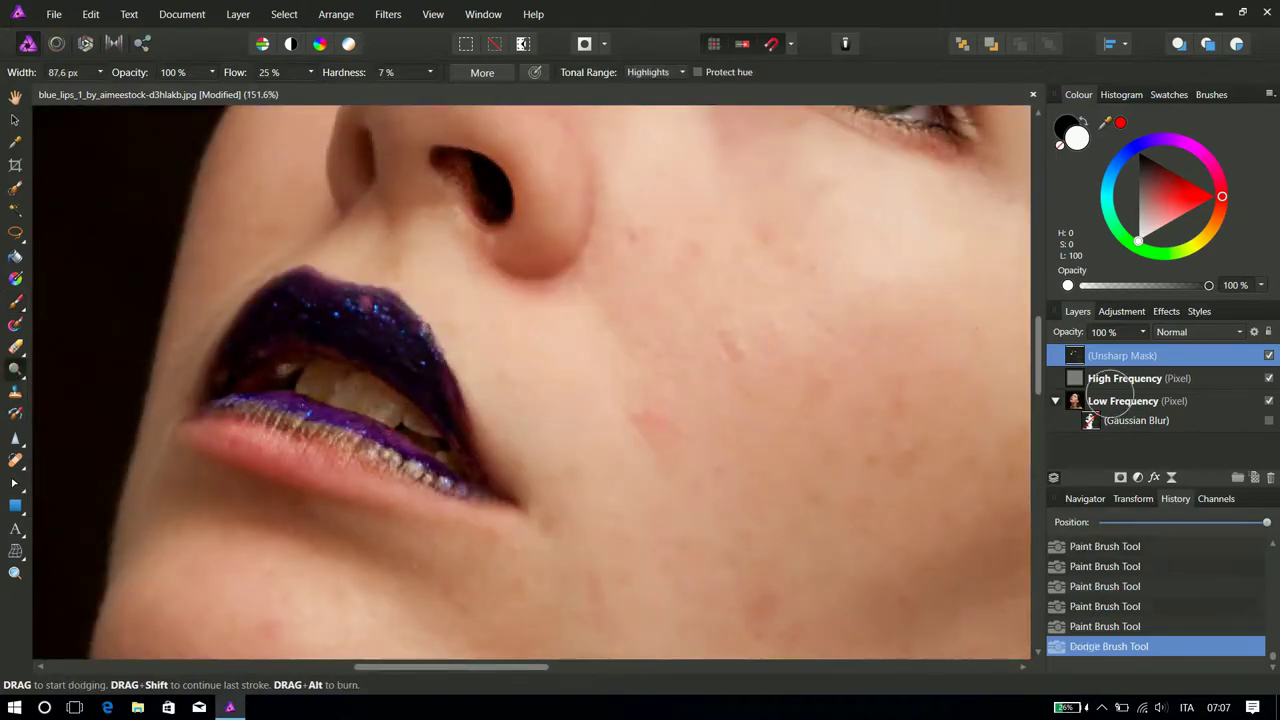
click(1080, 403)
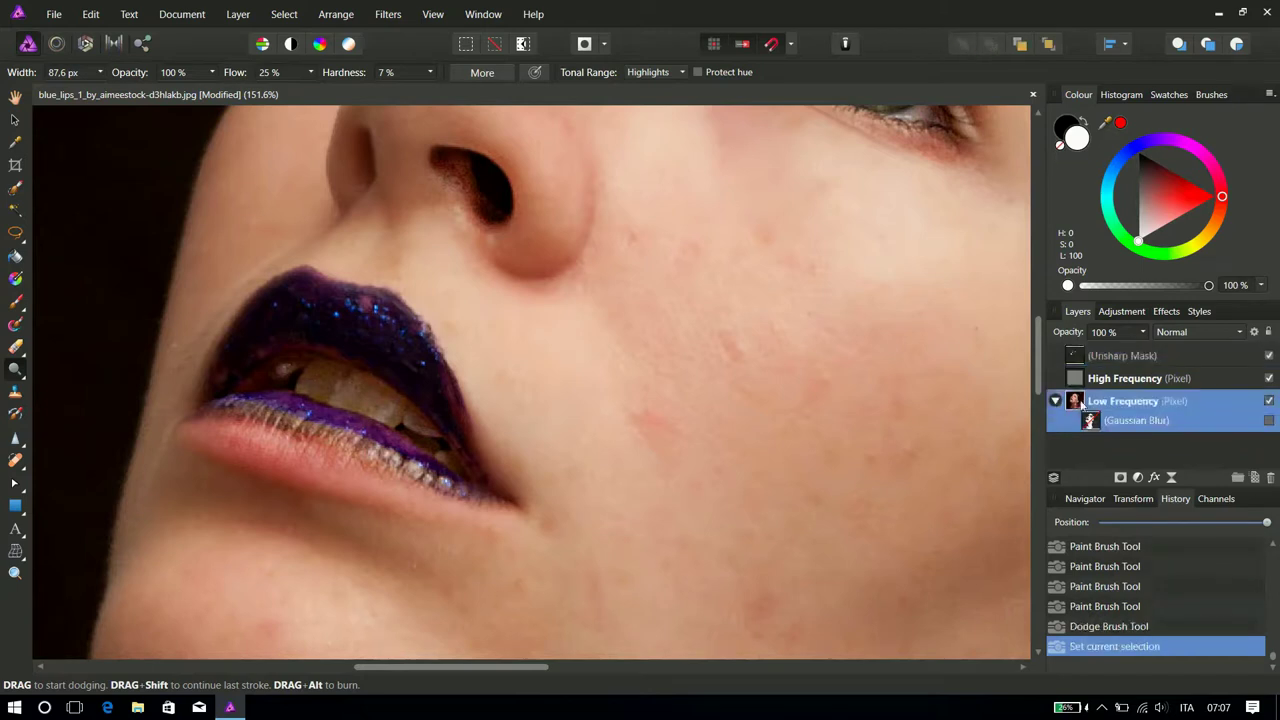
click(1269, 420)
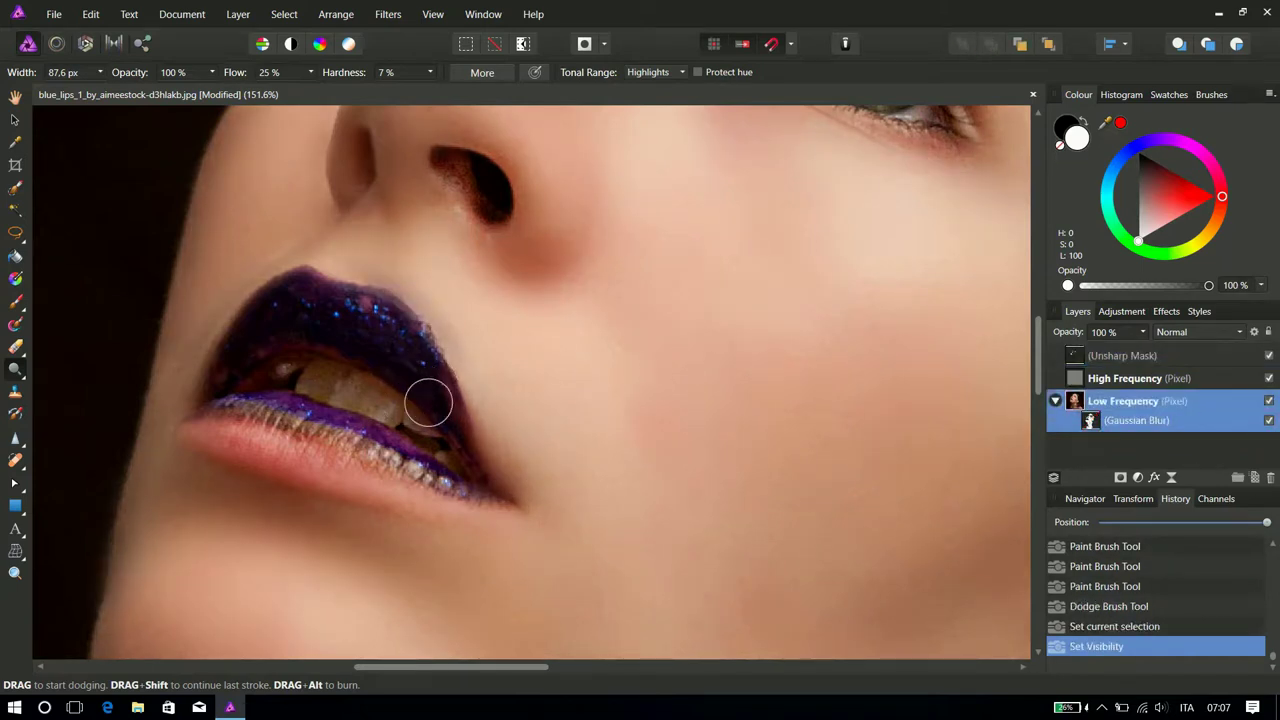
scroll(430, 395, down, 3)
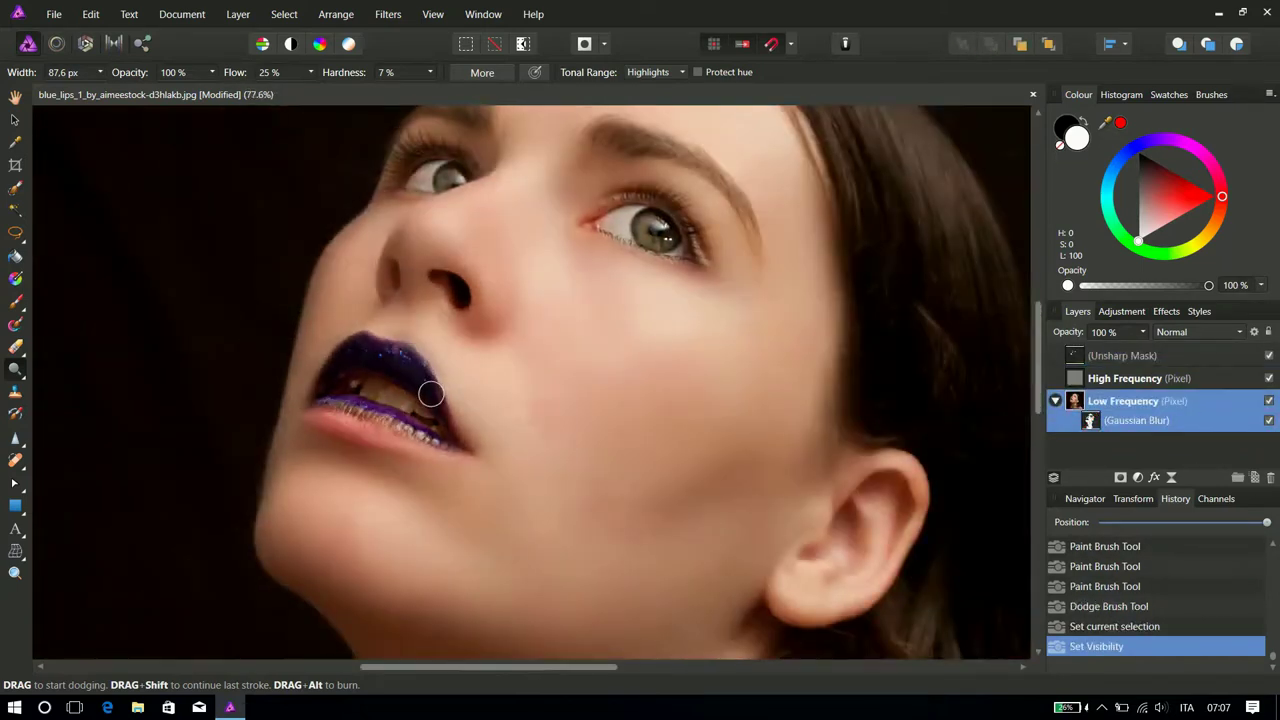
scroll(430, 395, up, 4)
mouse_move(380, 445)
mouse_down()
mouse_move(233, 392)
mouse_move(373, 430)
mouse_move(411, 468)
mouse_move(380, 434)
mouse_move(286, 397)
mouse_move(207, 395)
mouse_move(343, 422)
mouse_move(331, 410)
mouse_move(371, 443)
mouse_up()
Dodge the irises of both eyes to brighten them.
scroll(330, 420, down, 4)
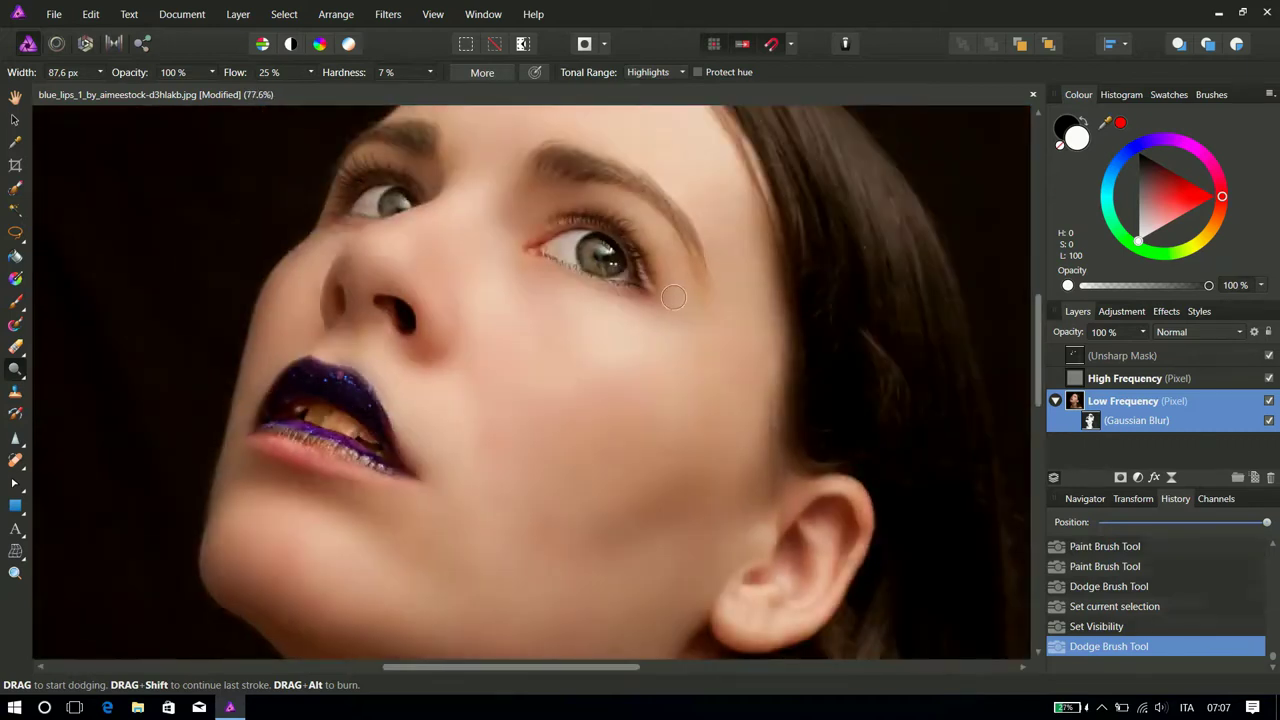
scroll(676, 297, up, 4)
drag(557, 300, 492, 295)
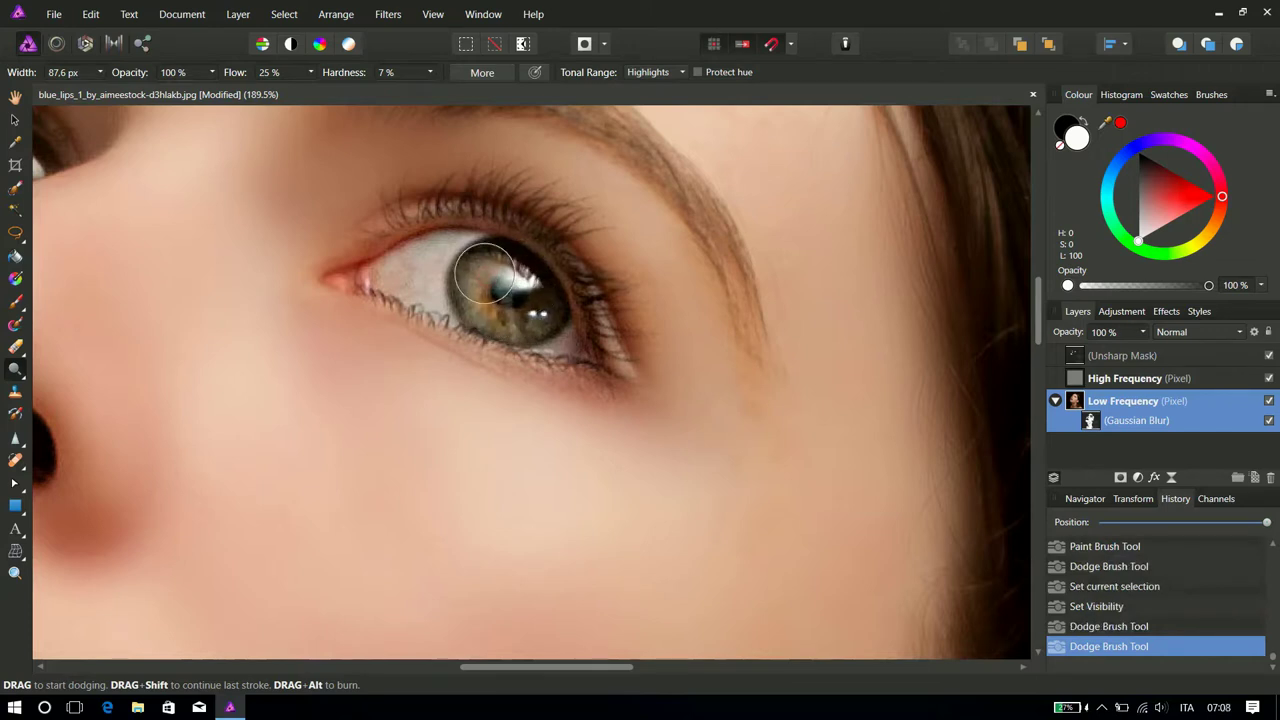
scroll(480, 285, down, 6)
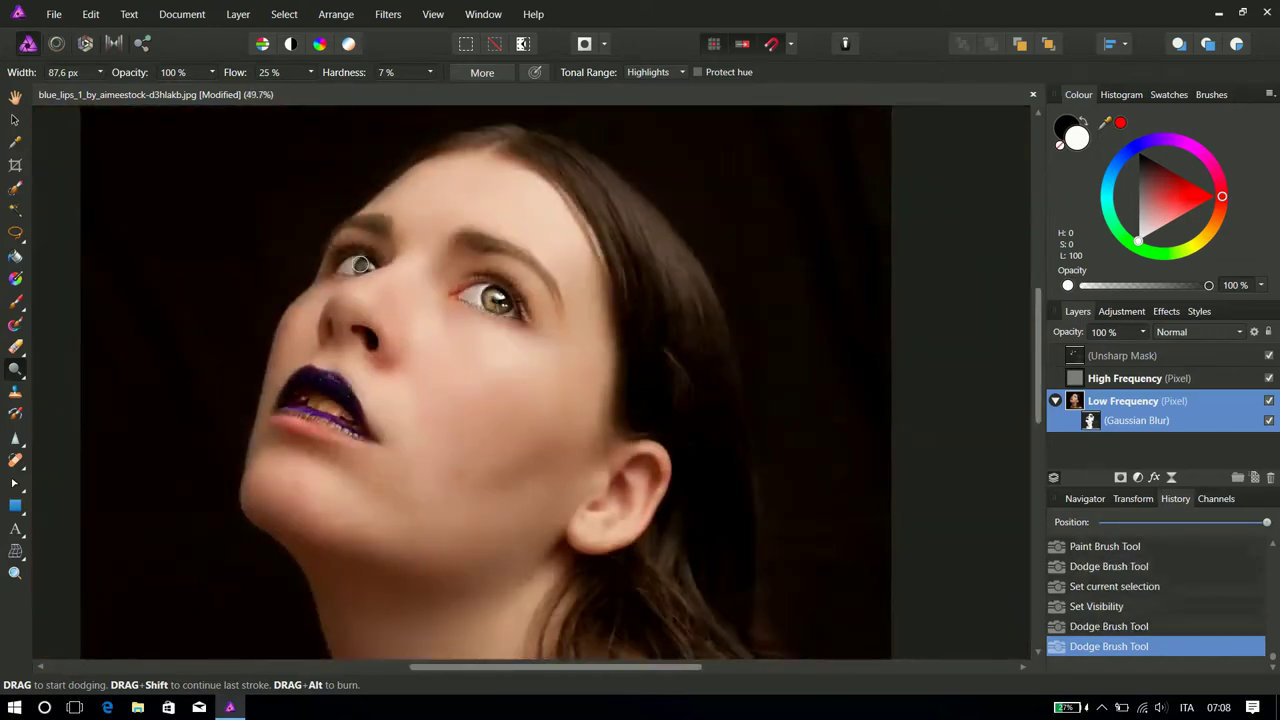
scroll(360, 264, up, 9)
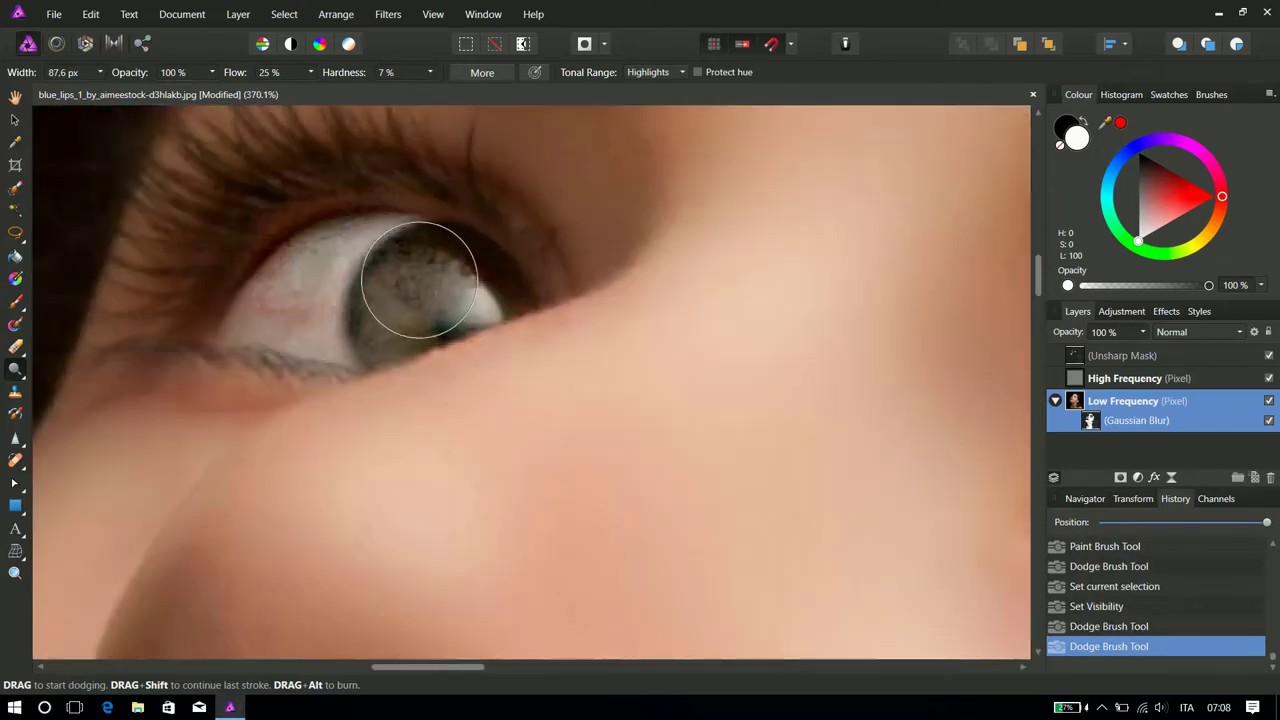
mouse_move(419, 280)
mouse_down()
mouse_move(453, 285)
mouse_move(422, 272)
mouse_up()
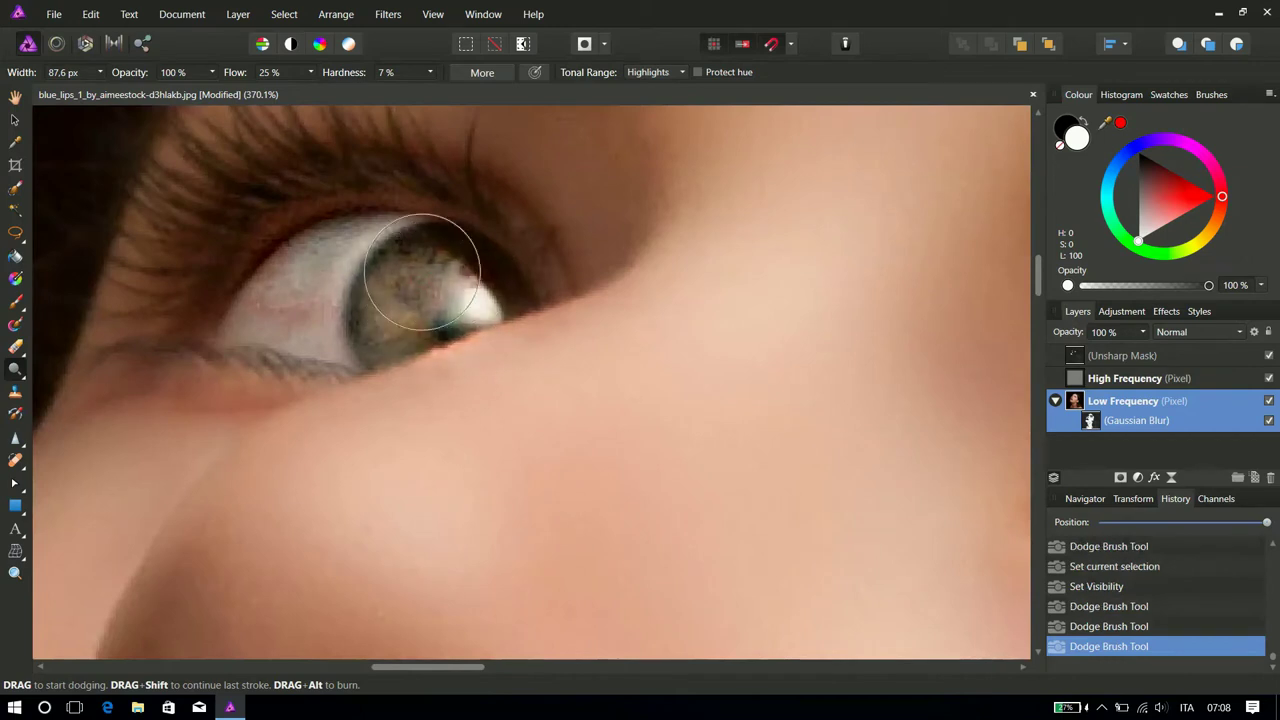
scroll(422, 272, down, 8)
scroll(430, 438, down, 2)
scroll(474, 412, down, 1)
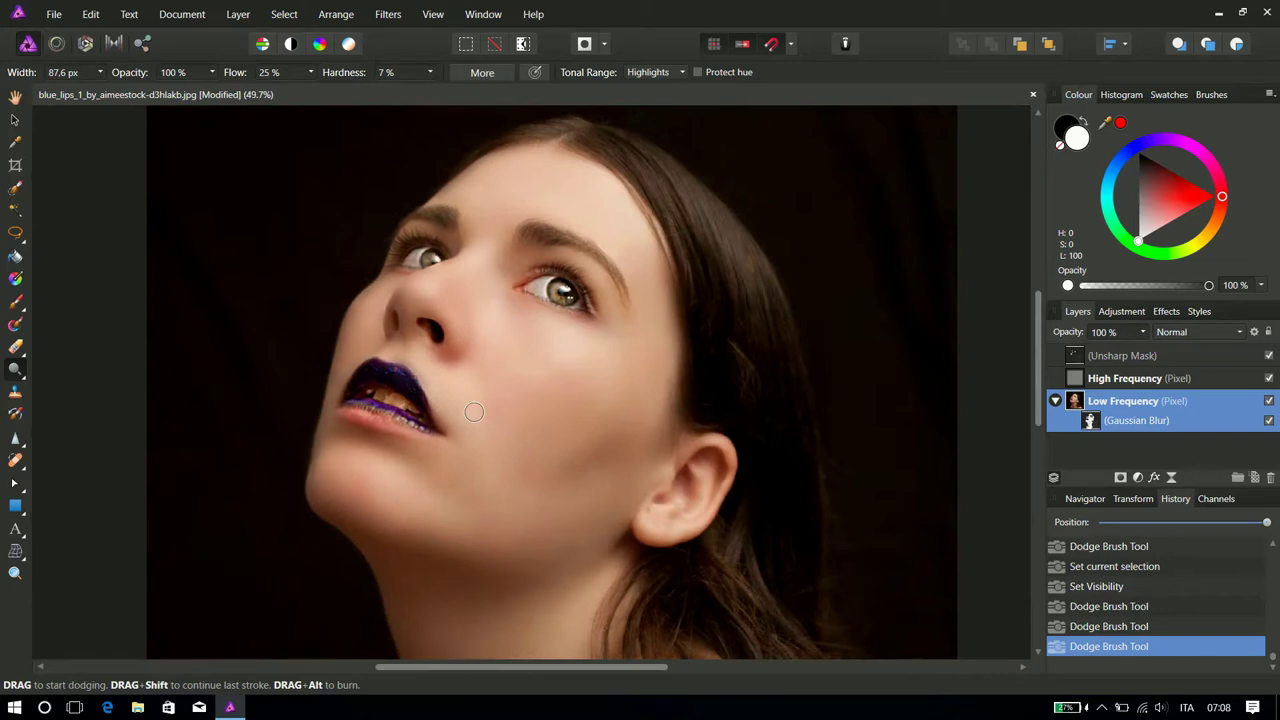
scroll(474, 412, down, 1)
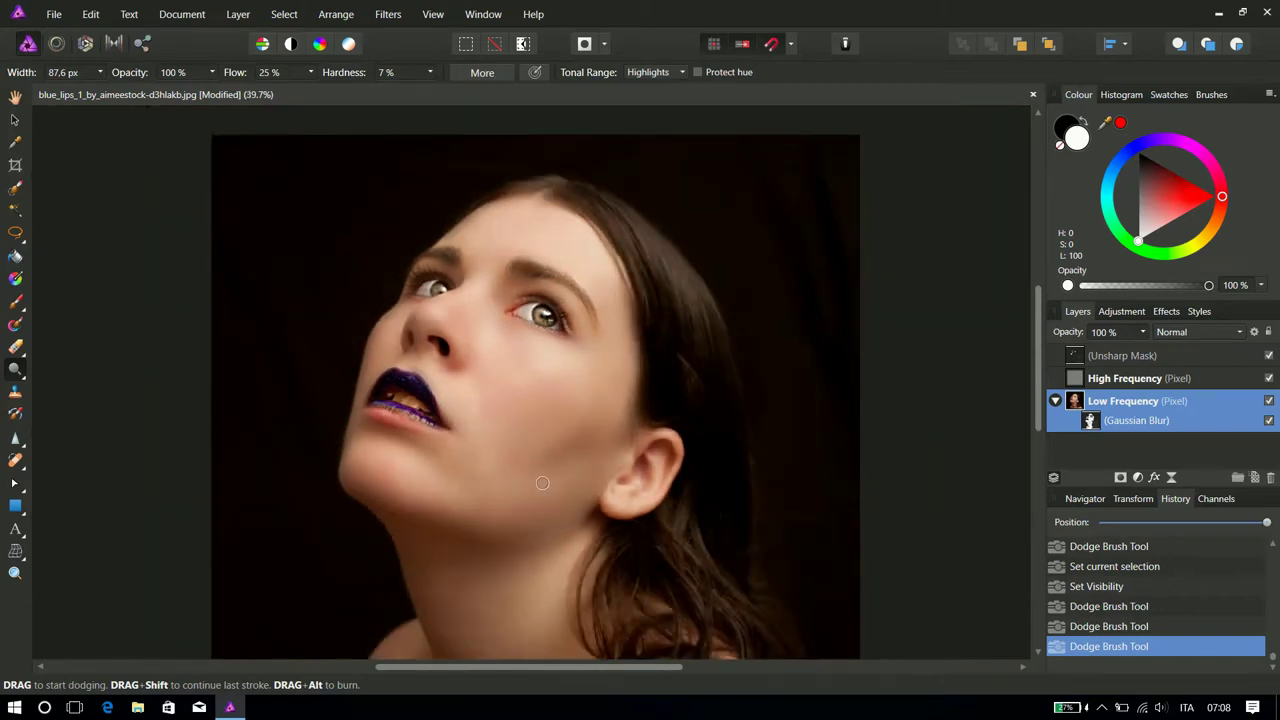
scroll(551, 467, down, 1)
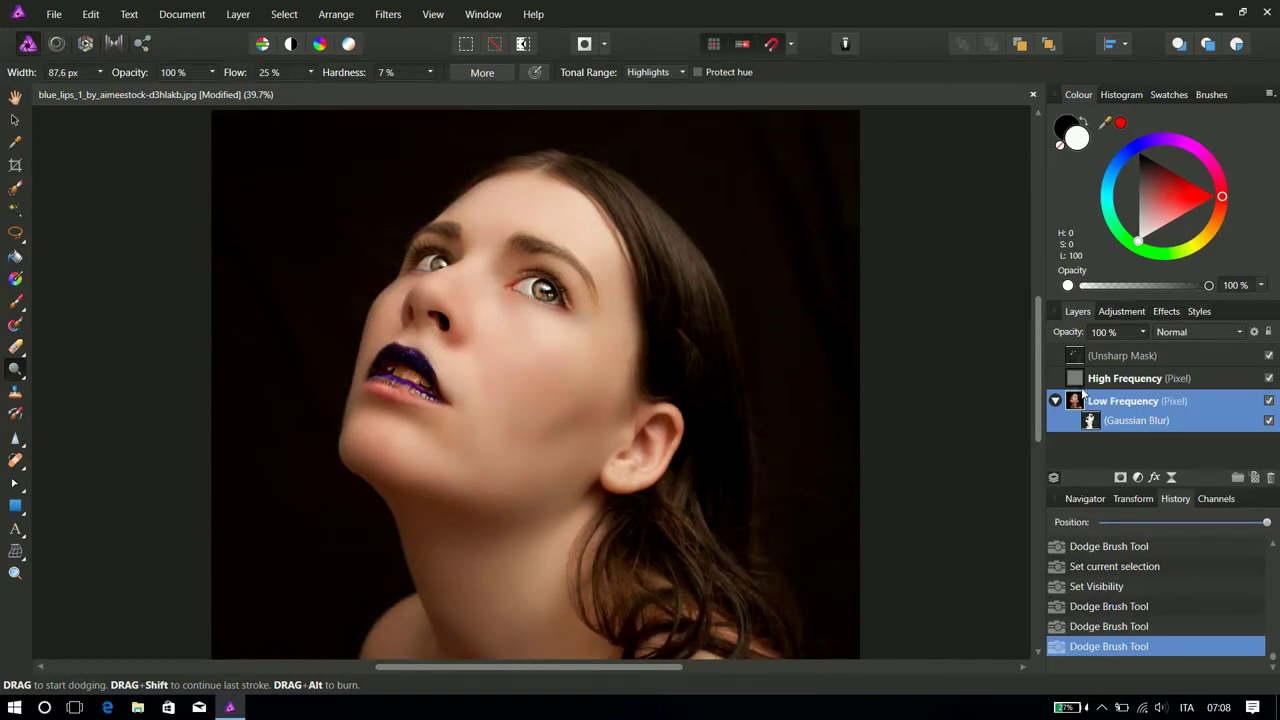
click(1083, 385)
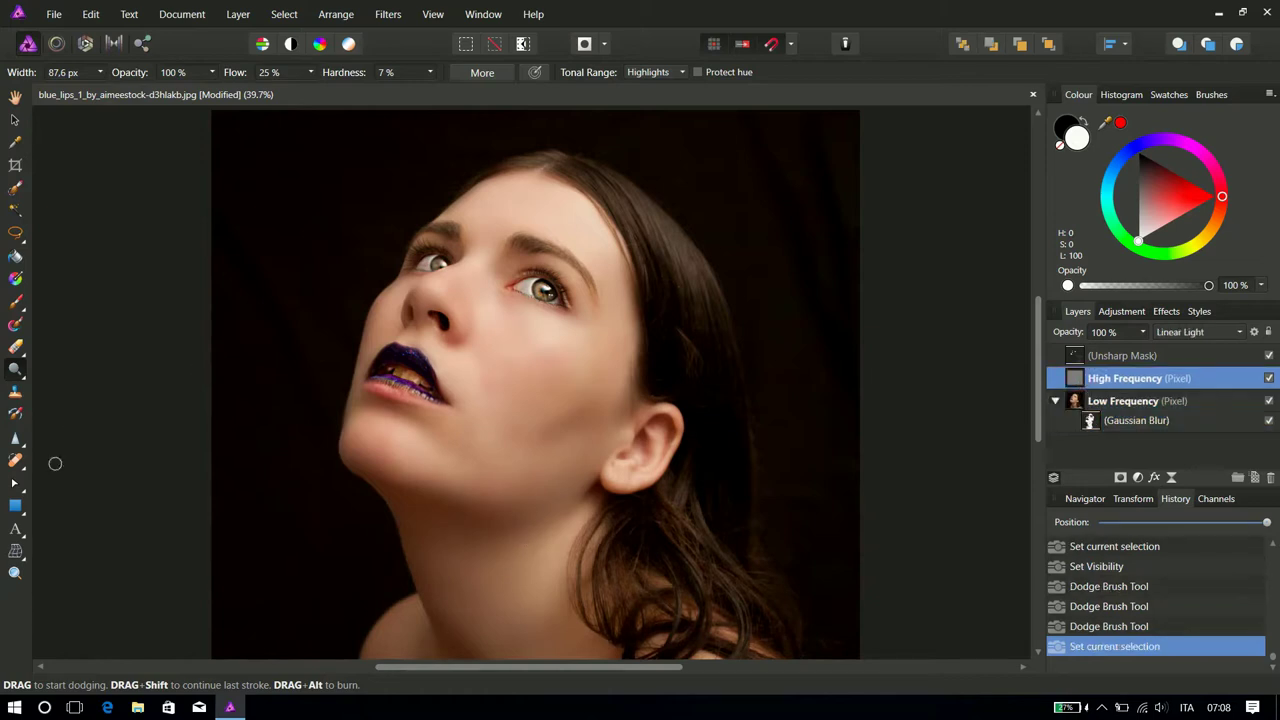
With the Healing Brush, sample clean neck skin and heal two neck blemishes on the High Frequency layer.
click(16, 462)
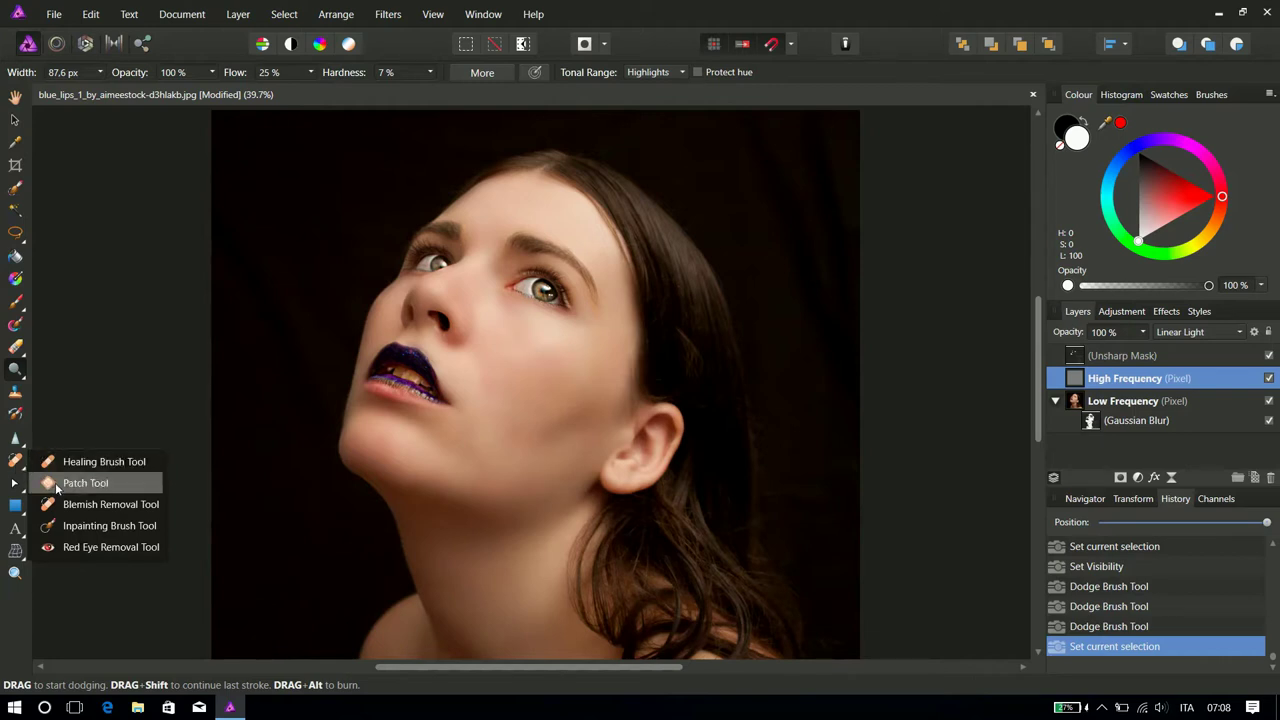
click(50, 461)
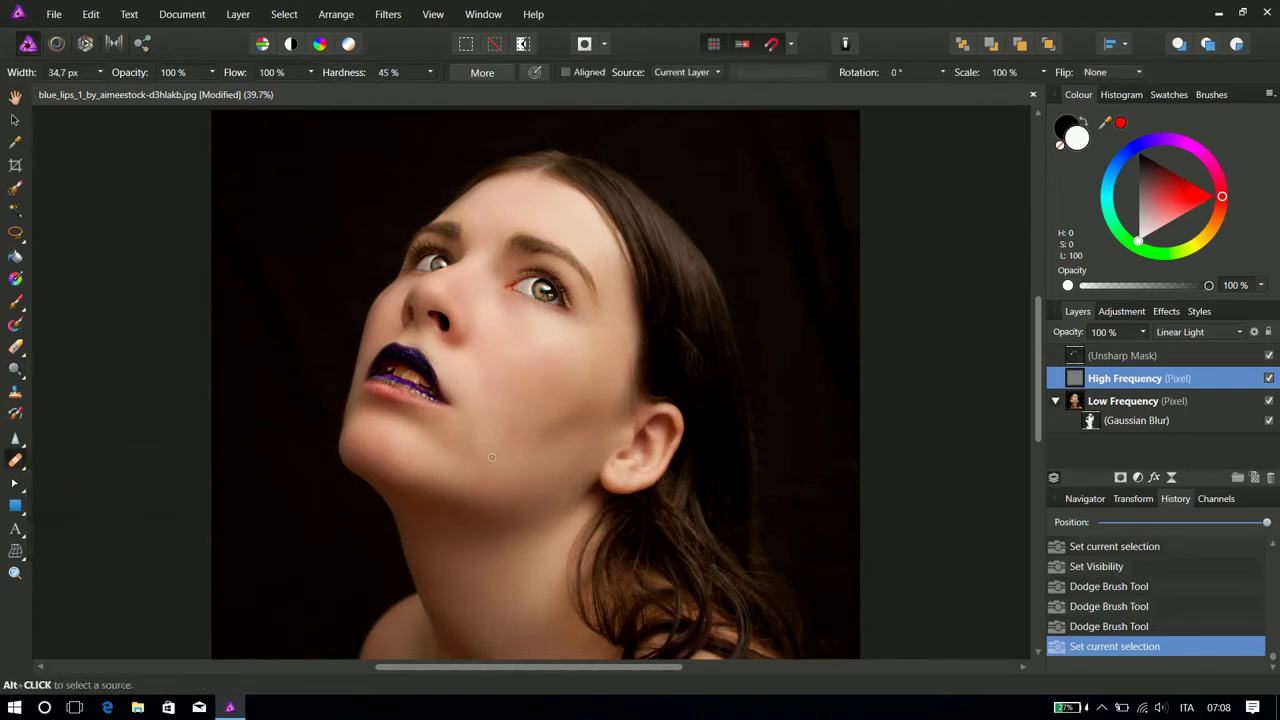
scroll(491, 457, up, 6)
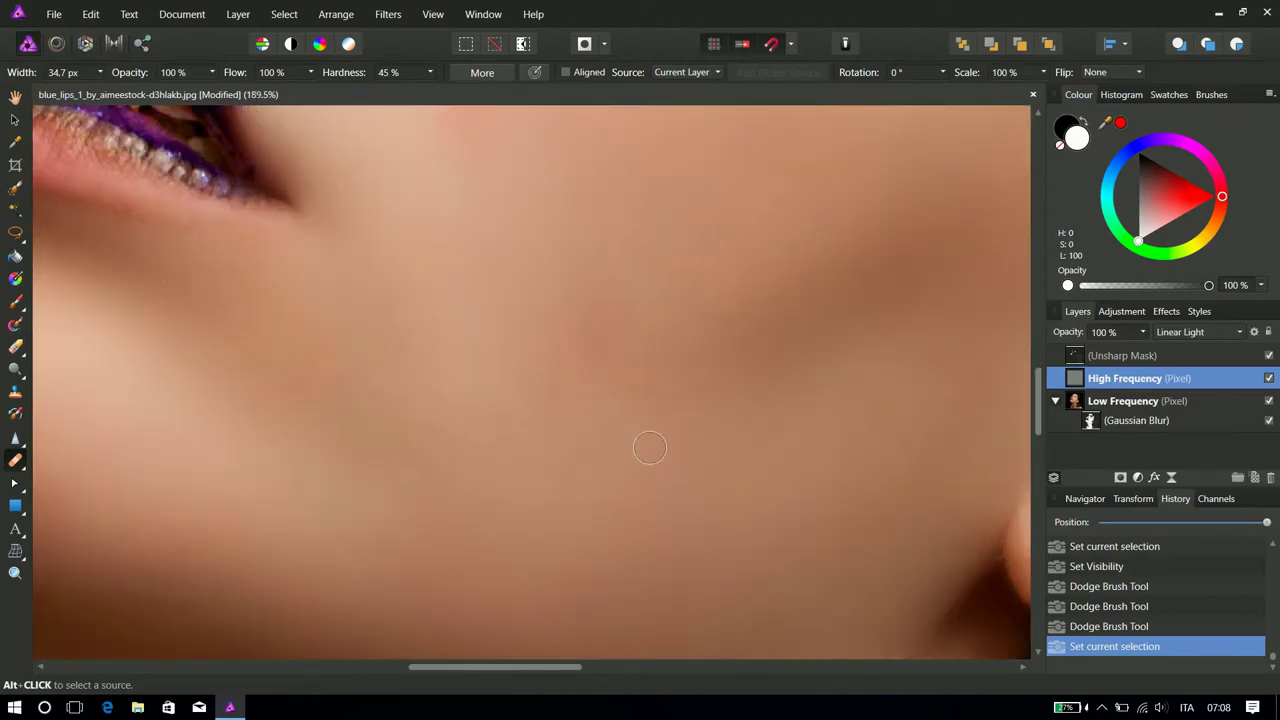
alt+click(576, 426)
click(608, 352)
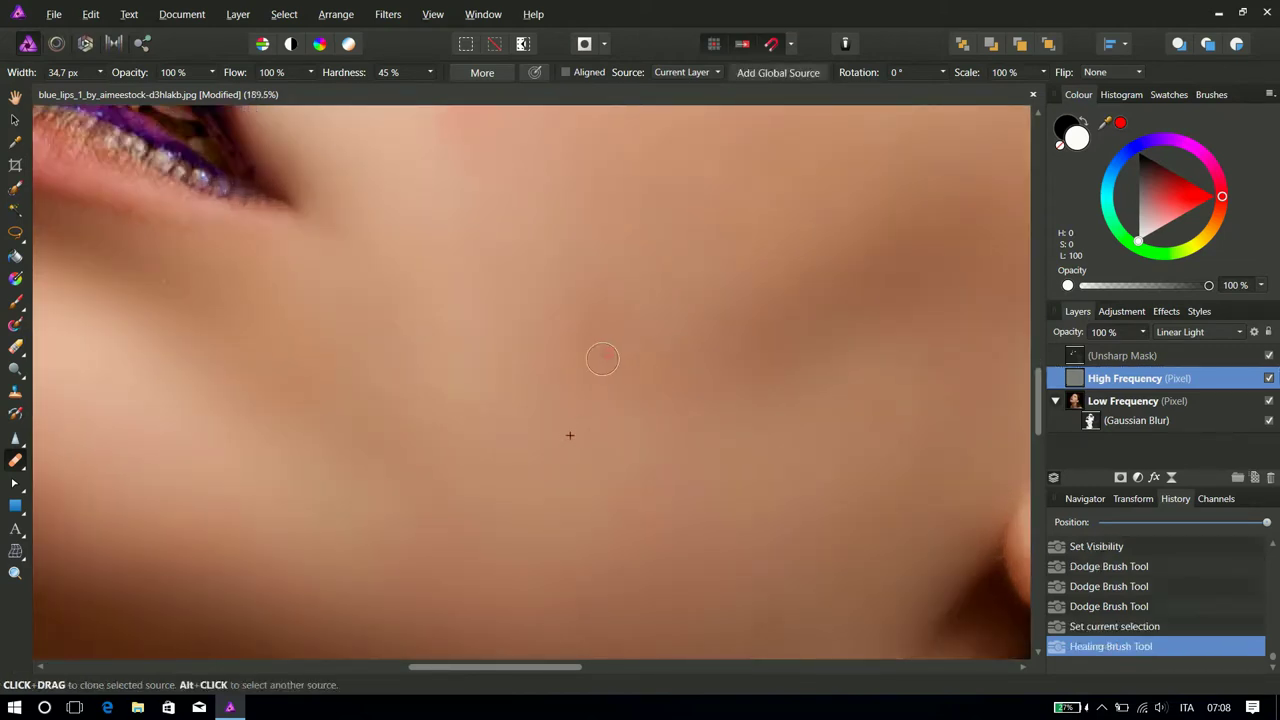
scroll(590, 366, down, 5)
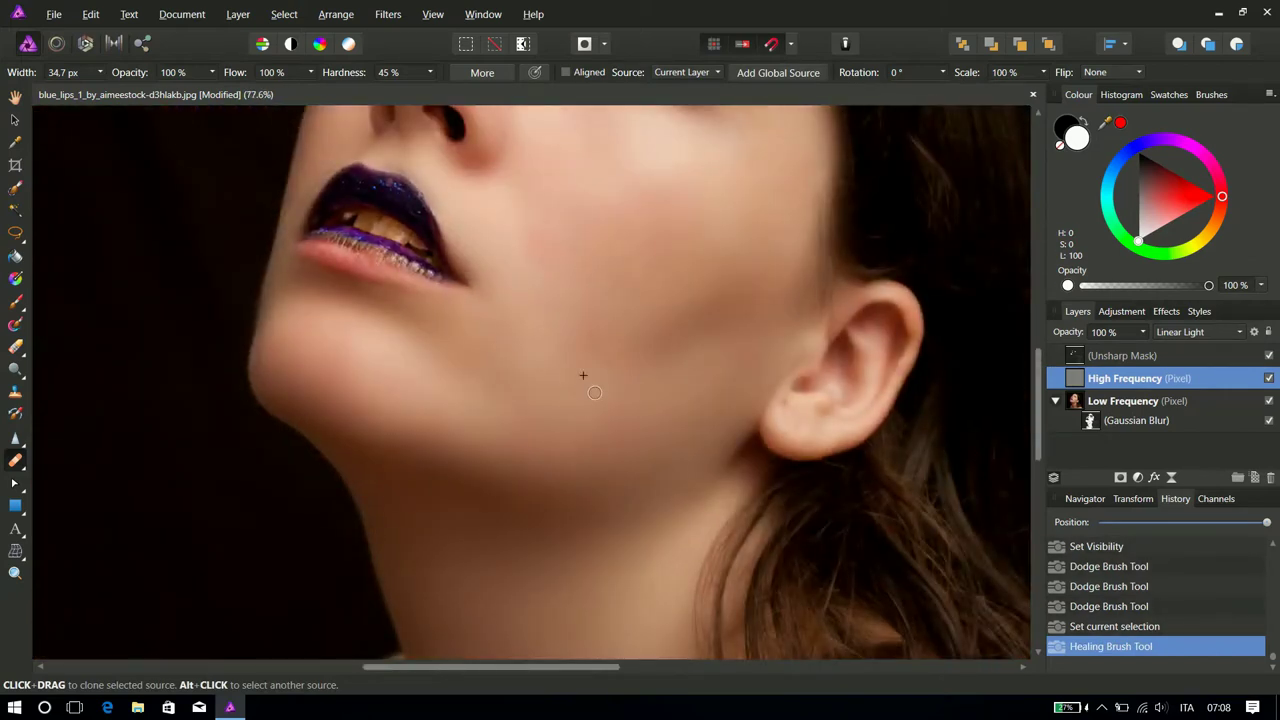
click(594, 334)
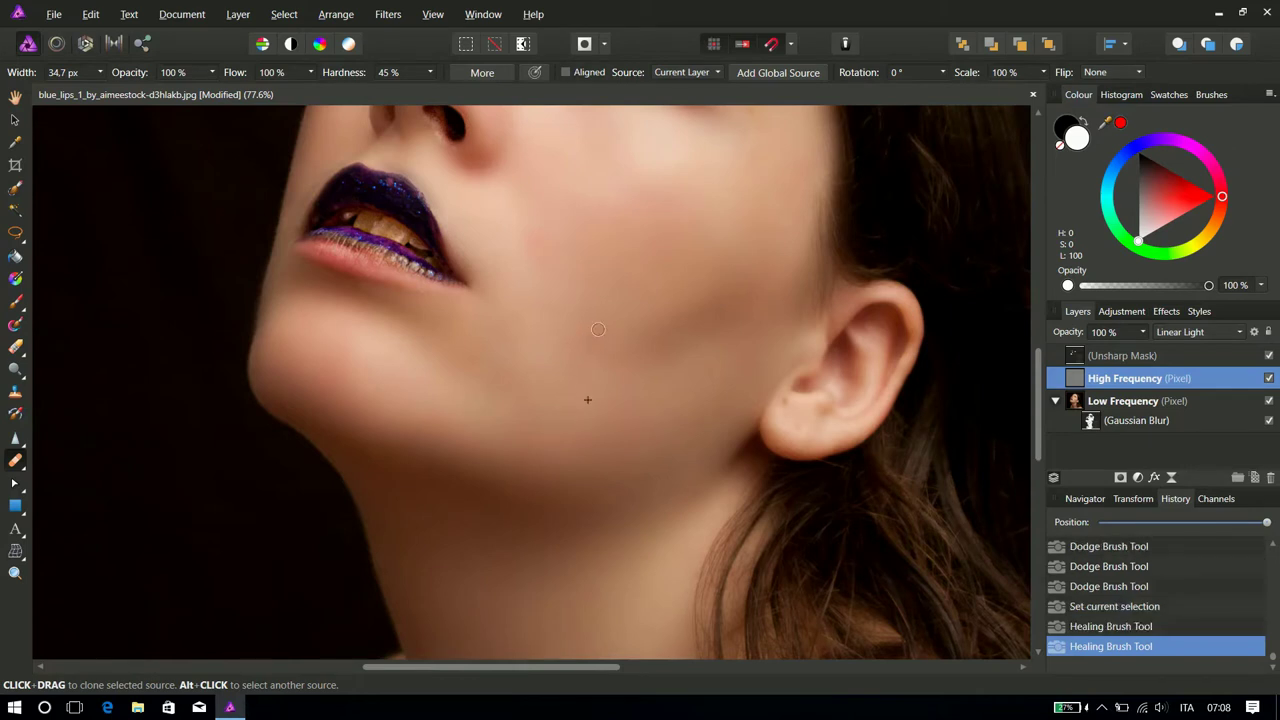
On the Low Frequency layer, heal the uneven skin near the chin and a cheek blemish.
click(1058, 406)
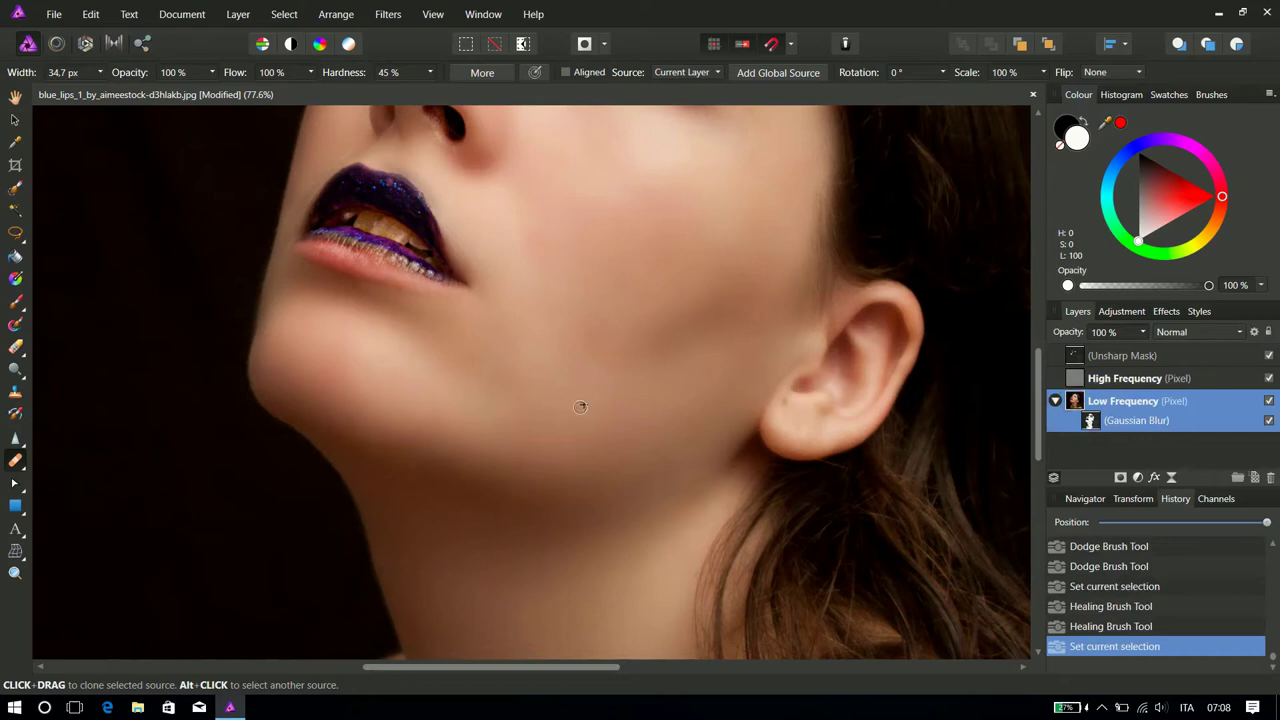
drag(592, 338, 587, 327)
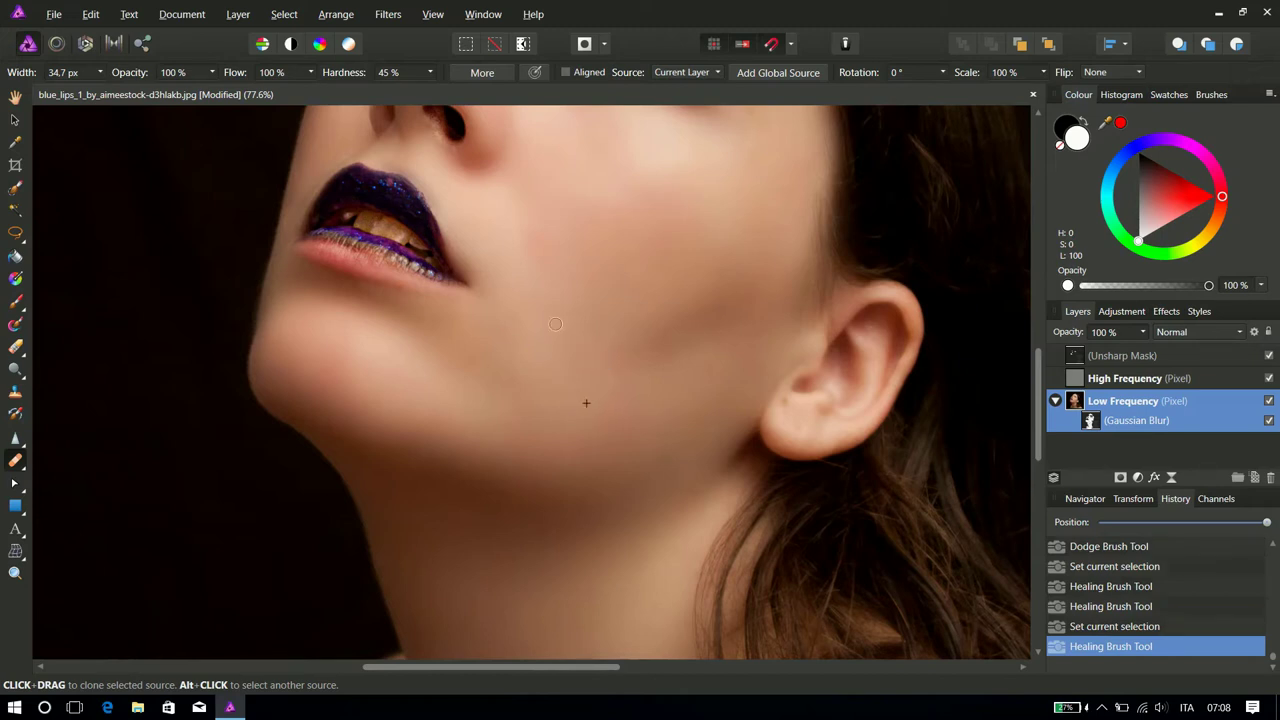
click(531, 240)
click(533, 241)
click(535, 242)
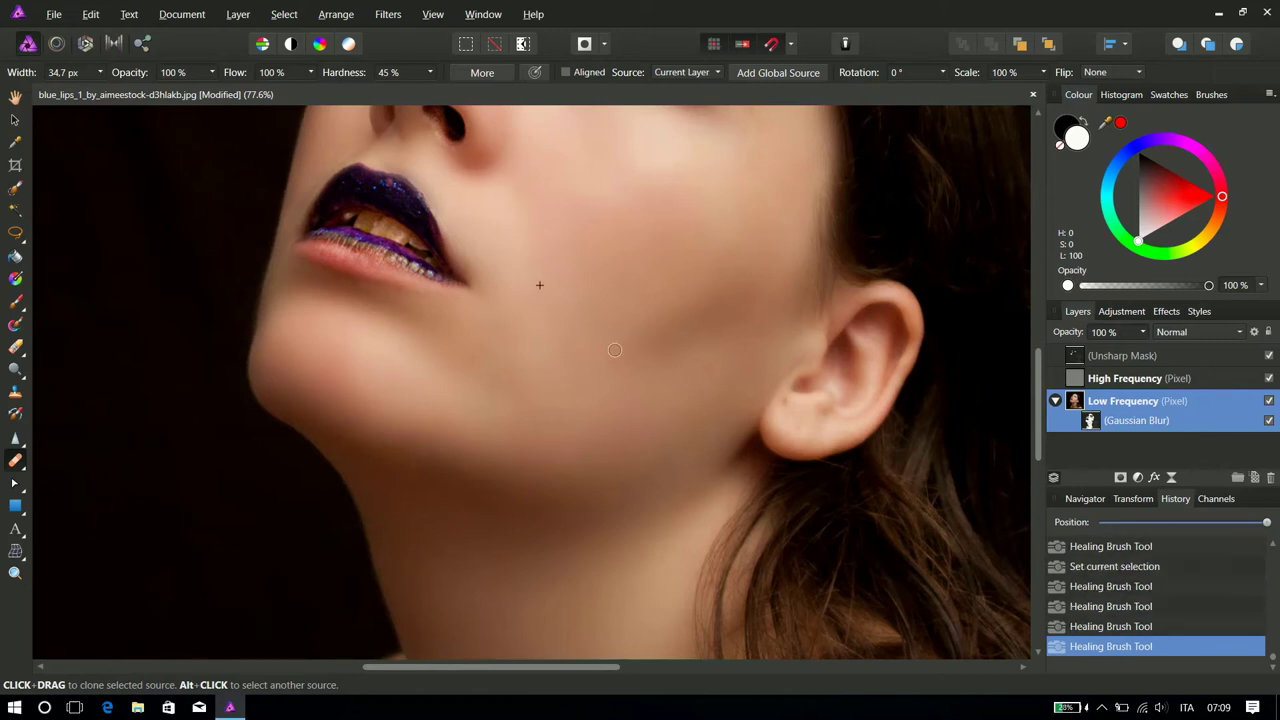
scroll(590, 377, down, 3)
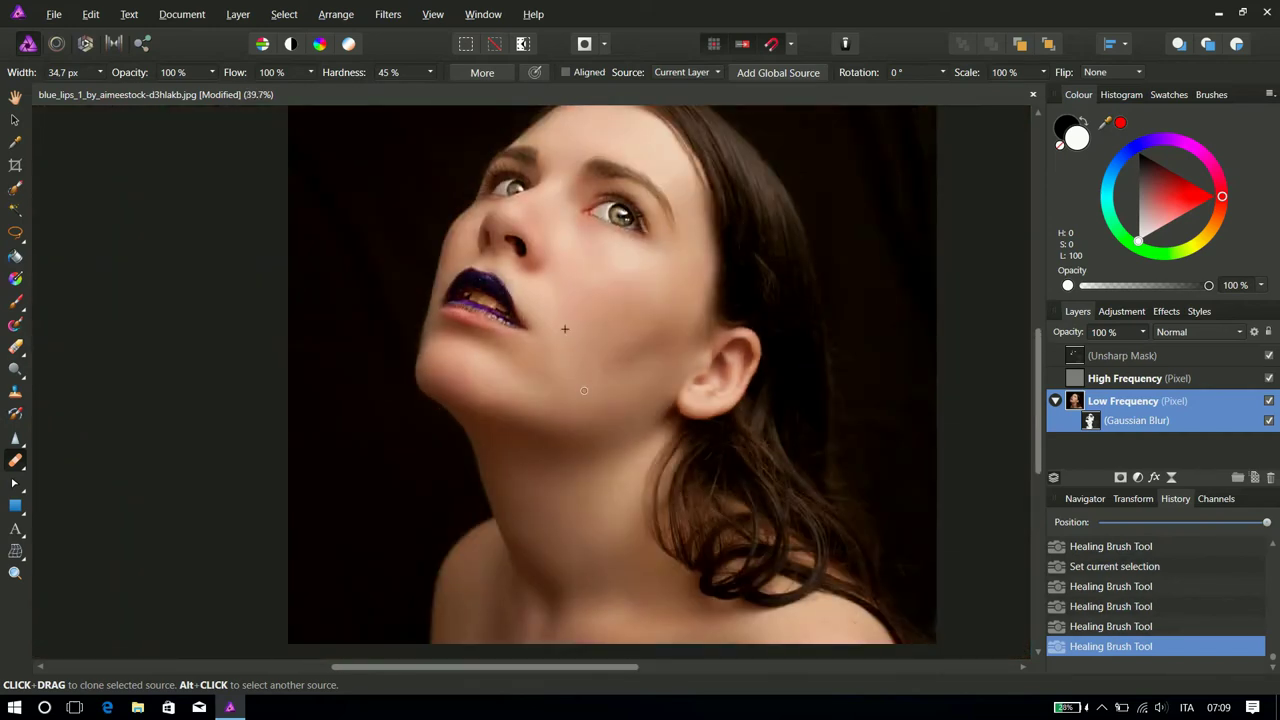
scroll(565, 328, down, 1)
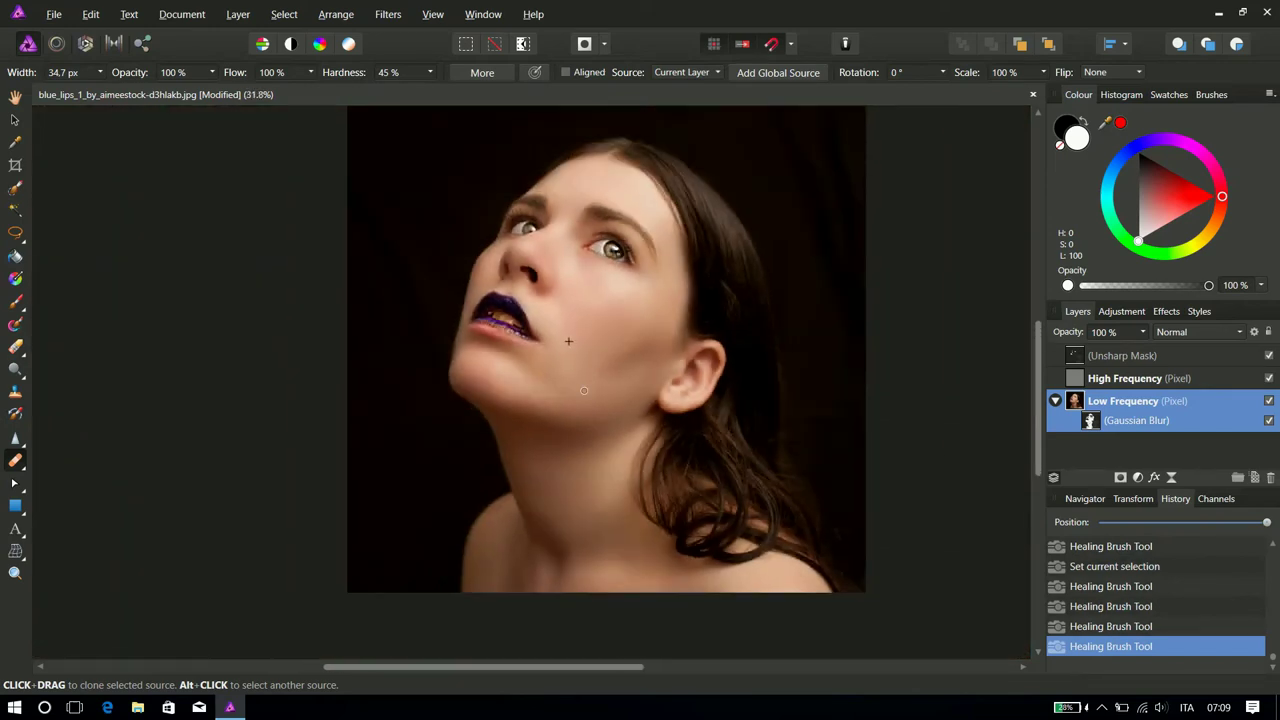
scroll(594, 390, down, 1)
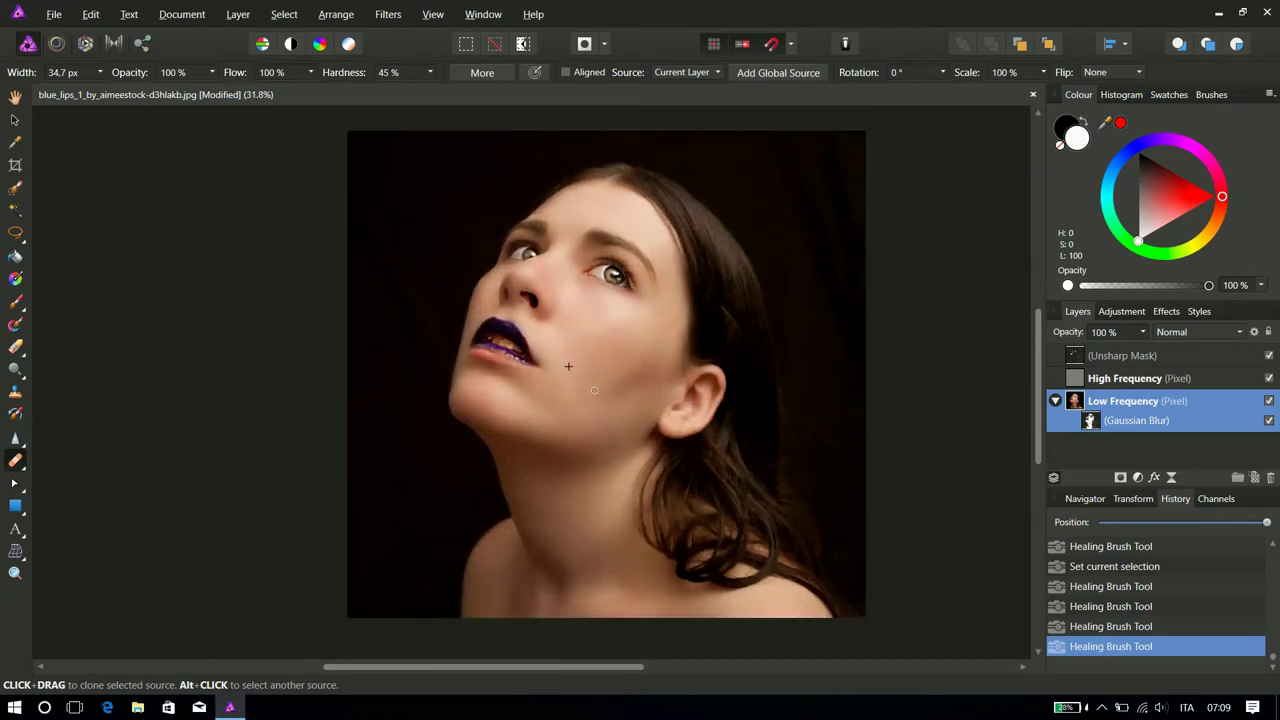